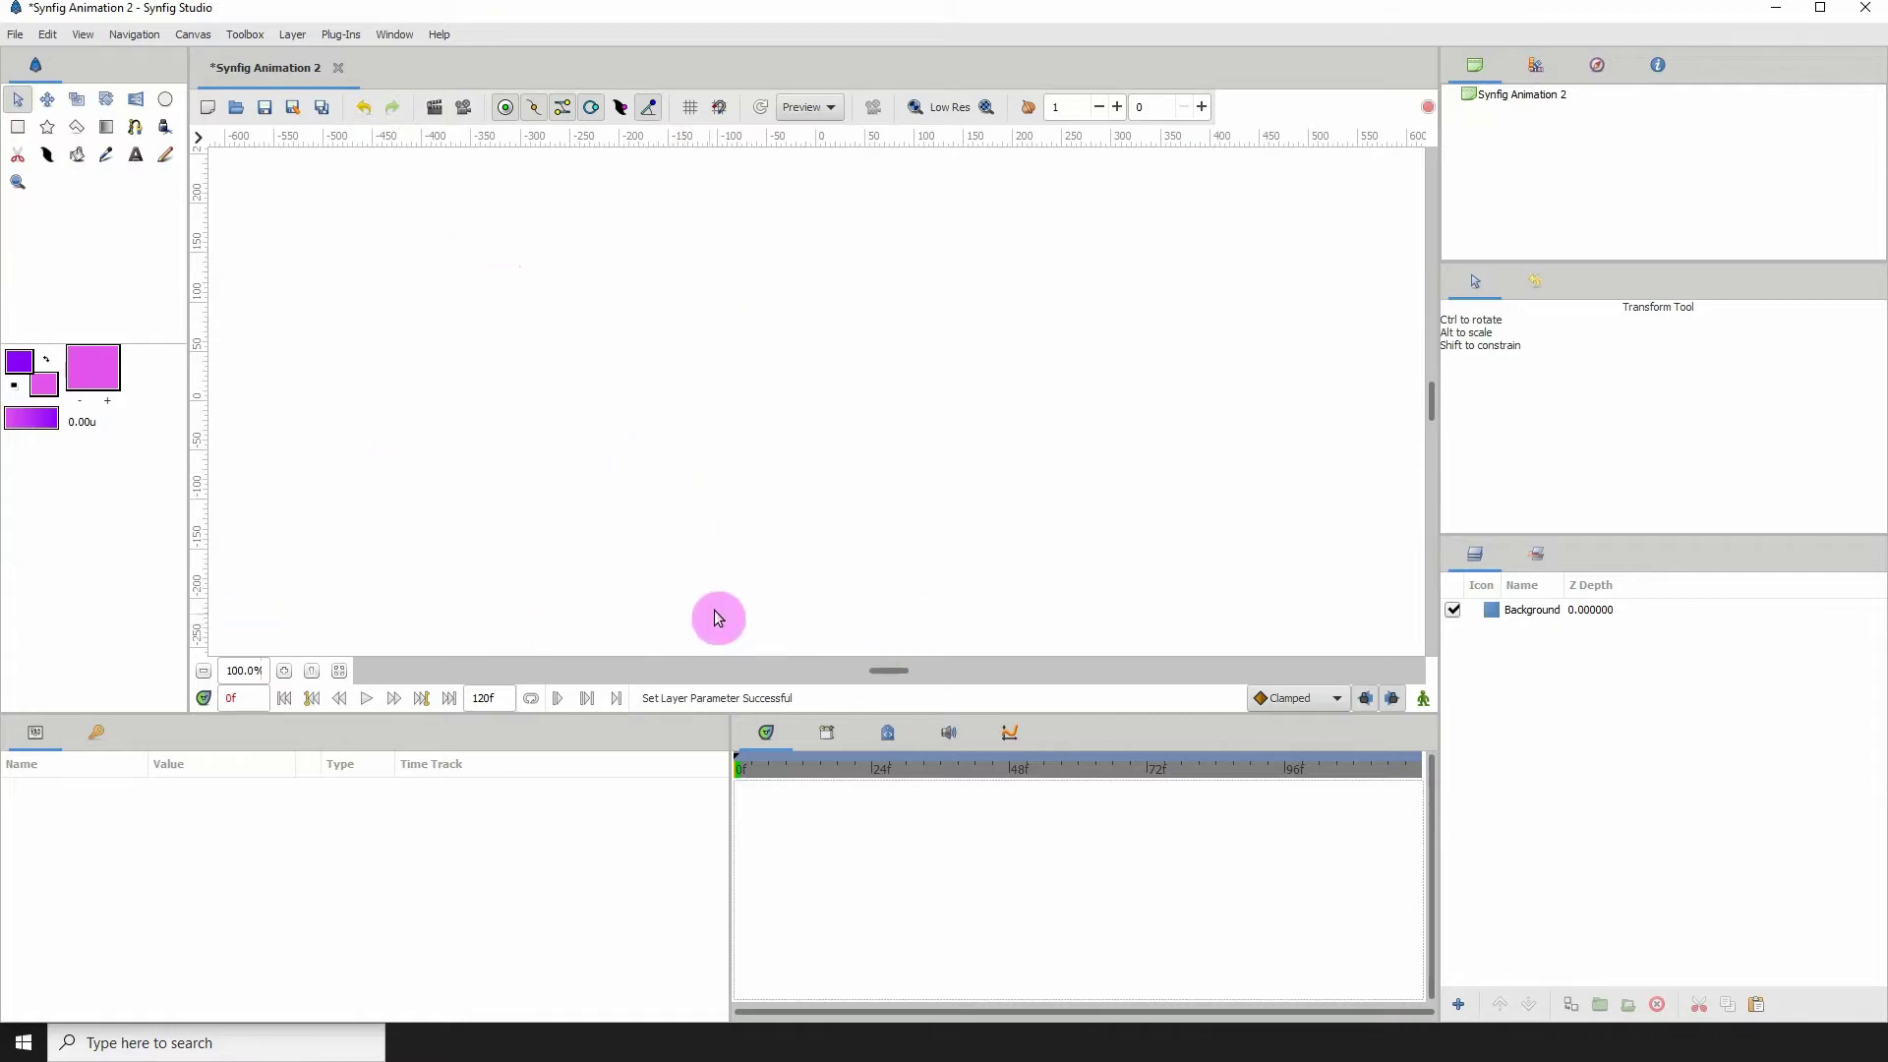
Step: Show the canvas metadata list and enlarge the lower panels so more of its keys fit
click(887, 737)
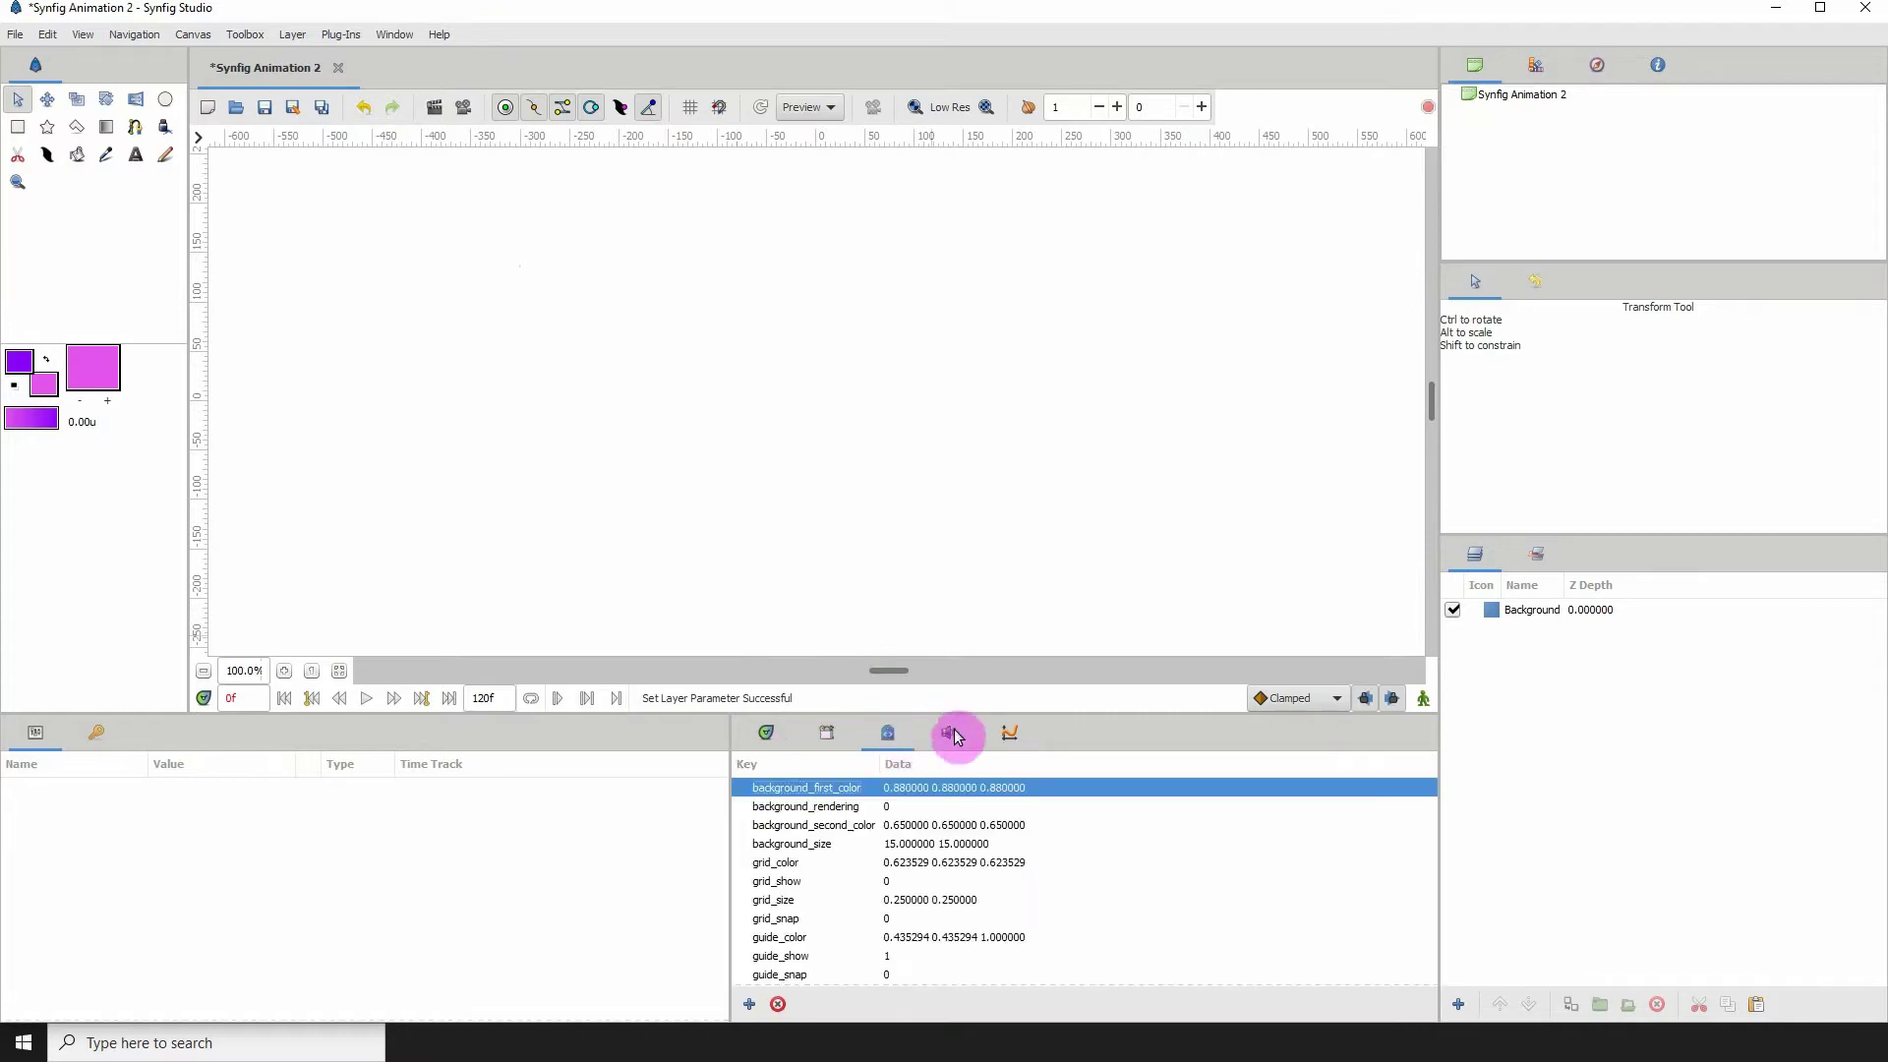
drag(1098, 718, 1112, 586)
click(758, 884)
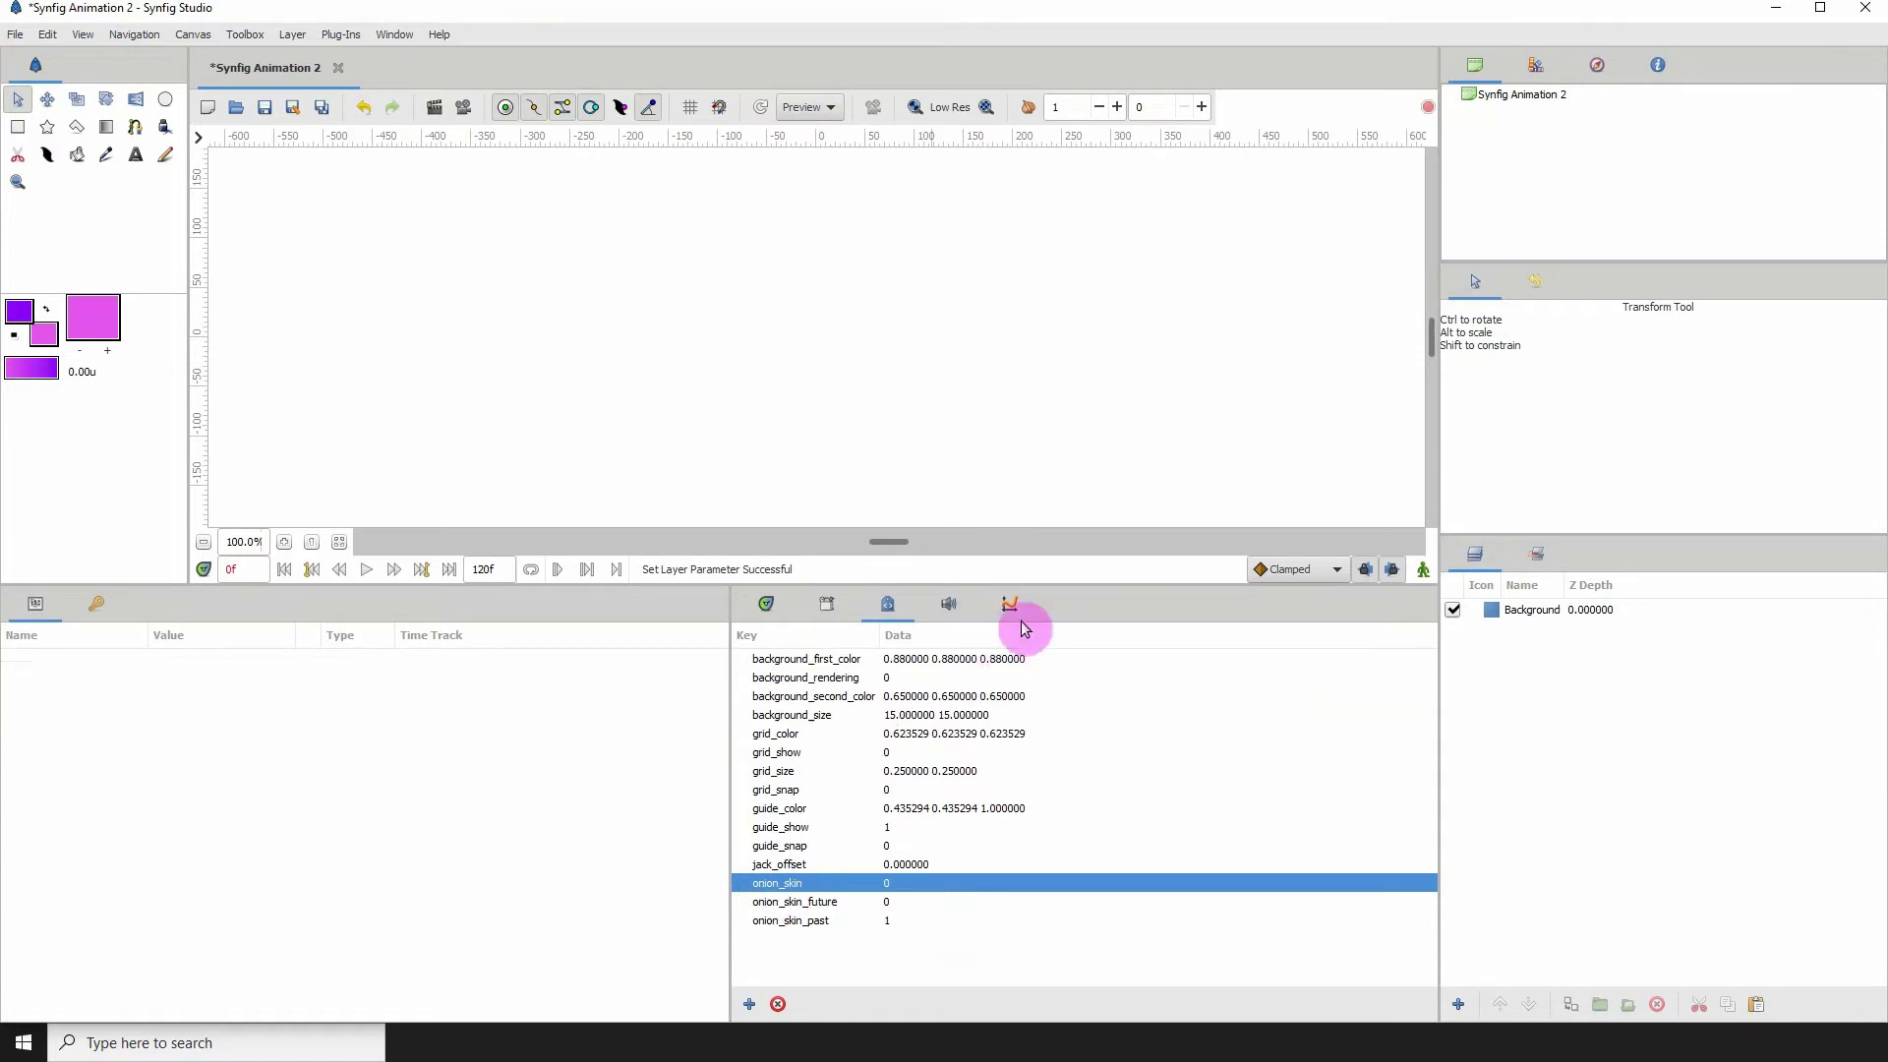
drag(1056, 594, 1182, 675)
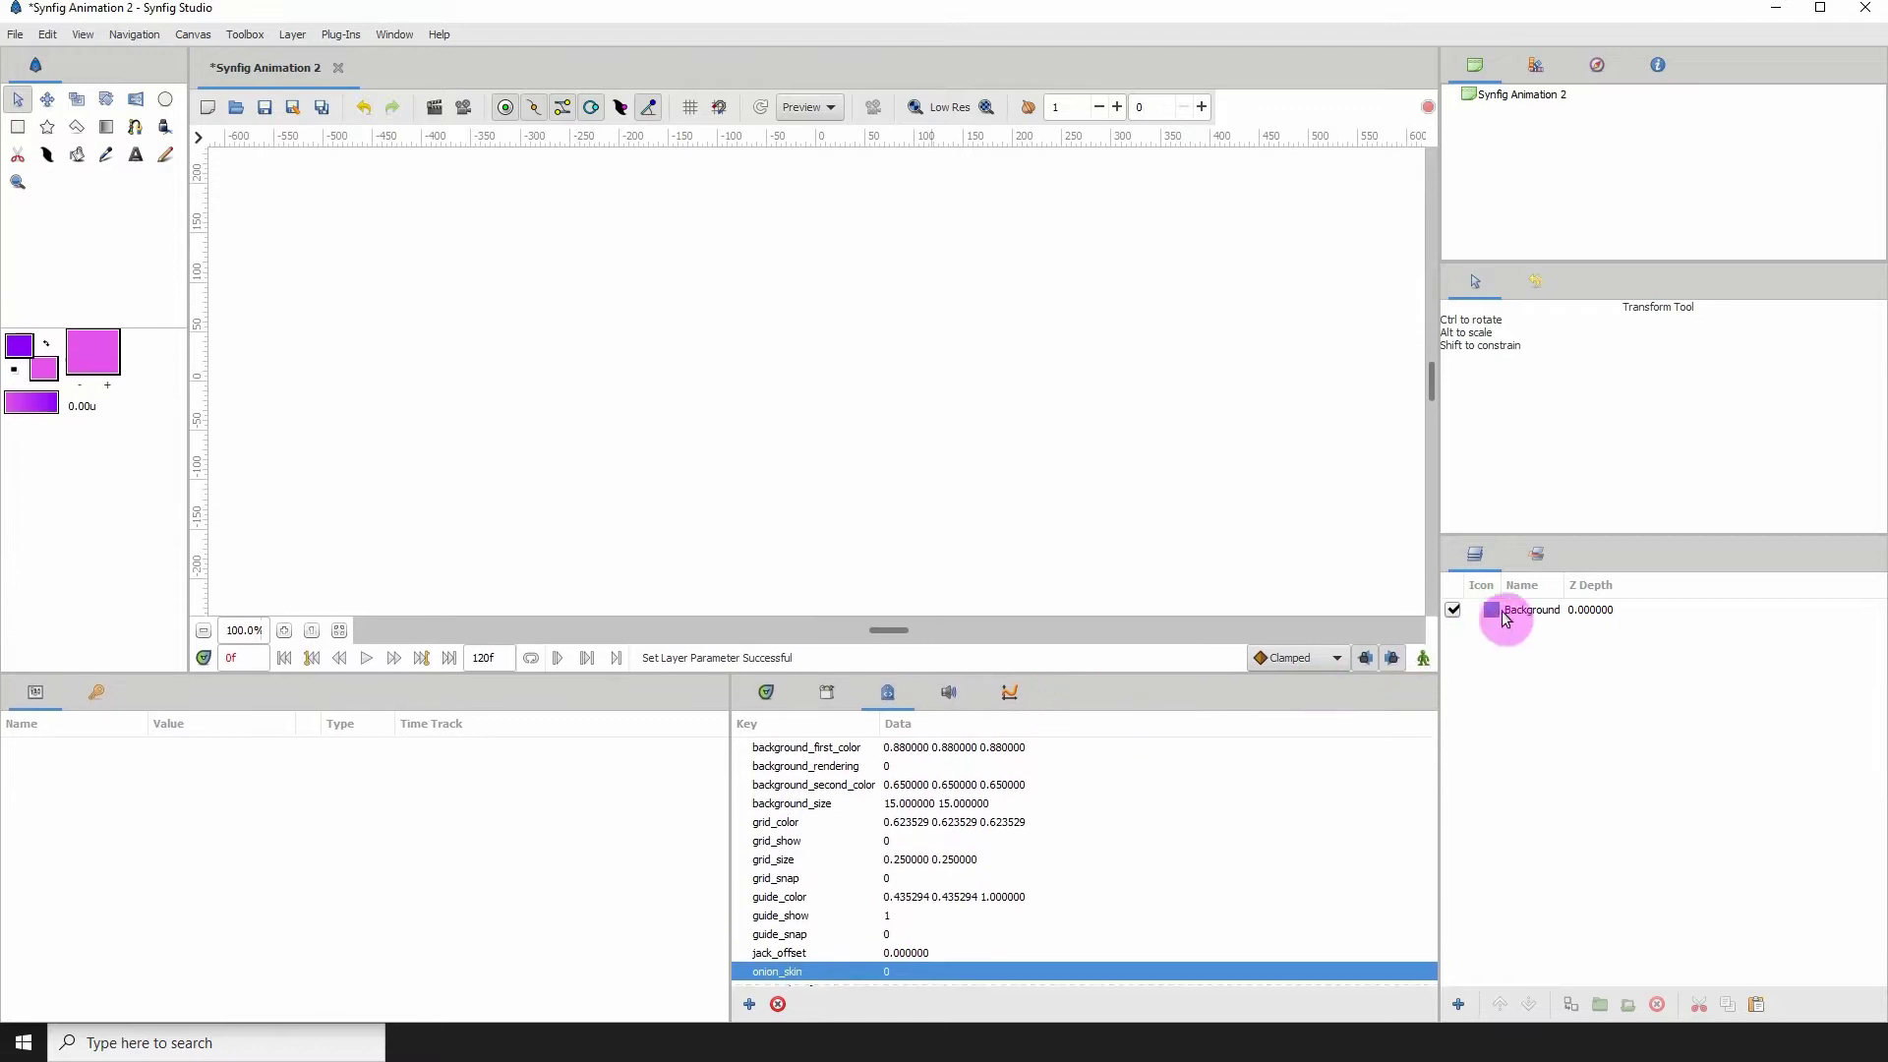
Step: Hide the Background layer and zoom out to 41% so the whole checkered canvas is in view
click(1454, 611)
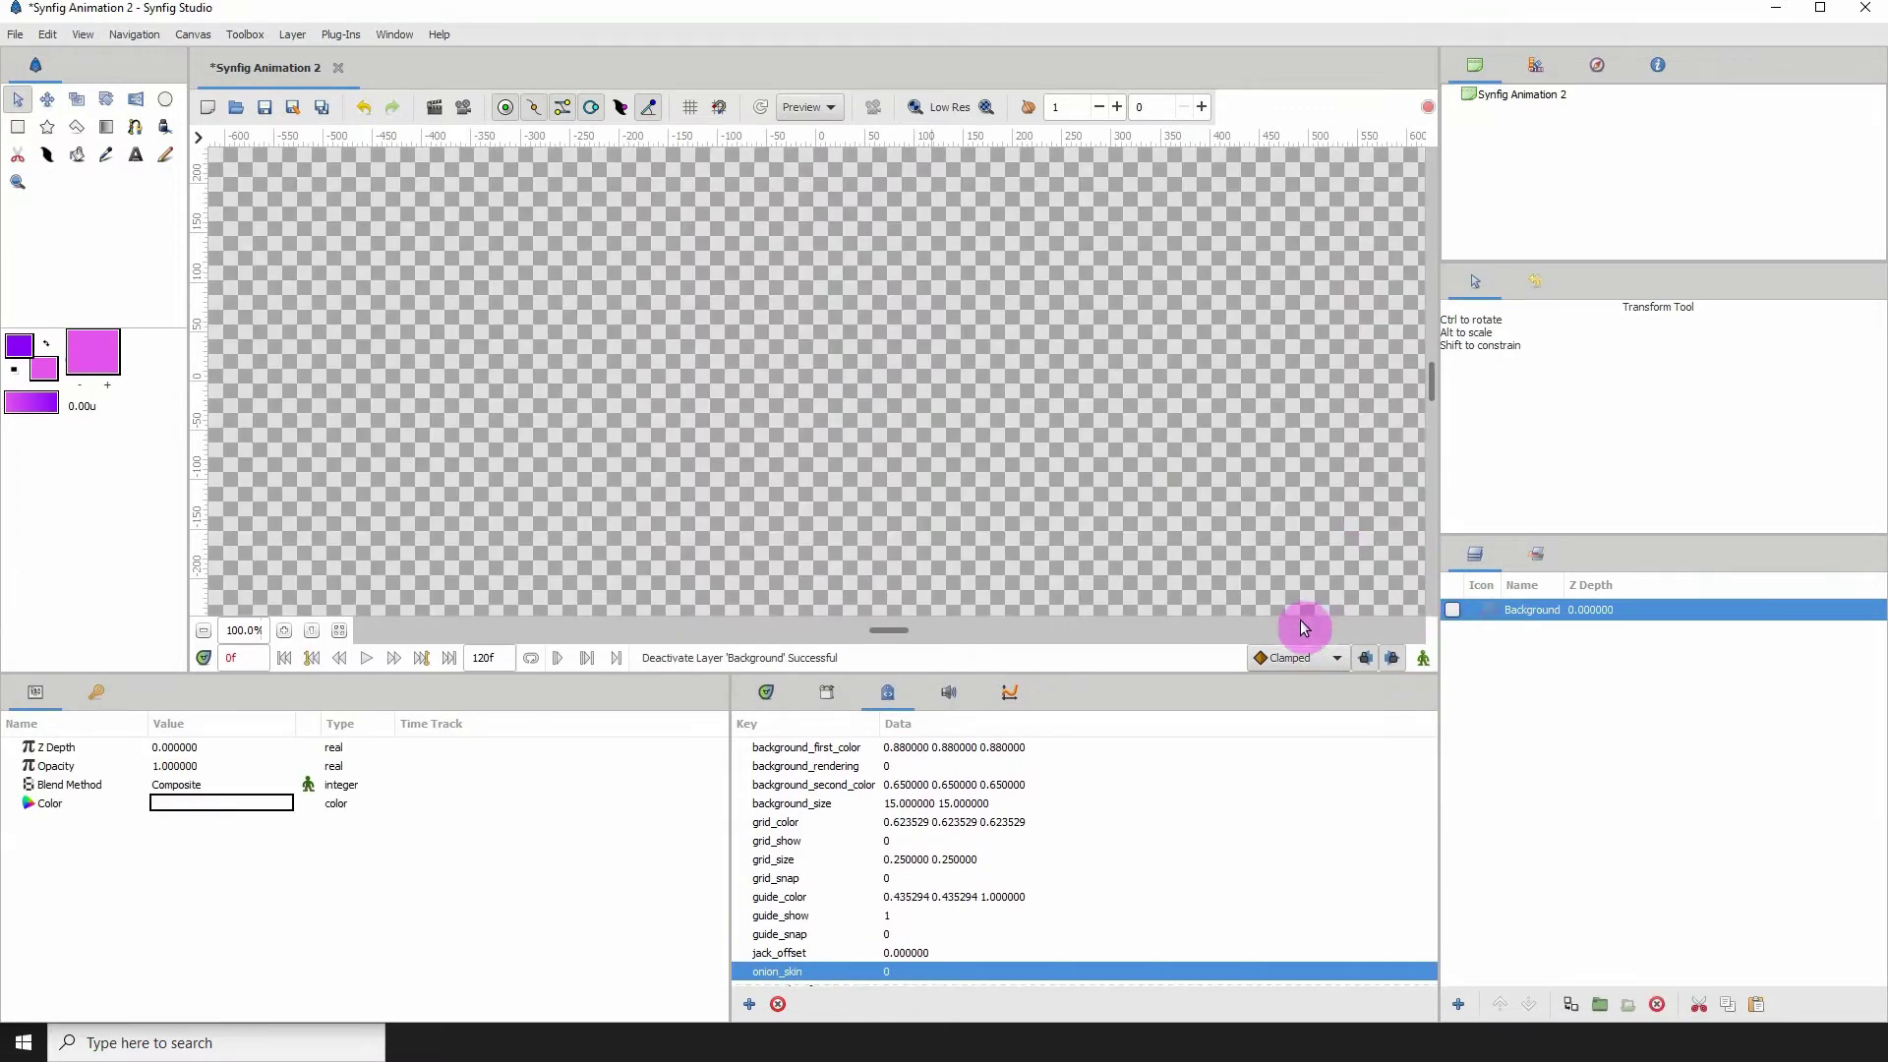
click(203, 630)
click(202, 630)
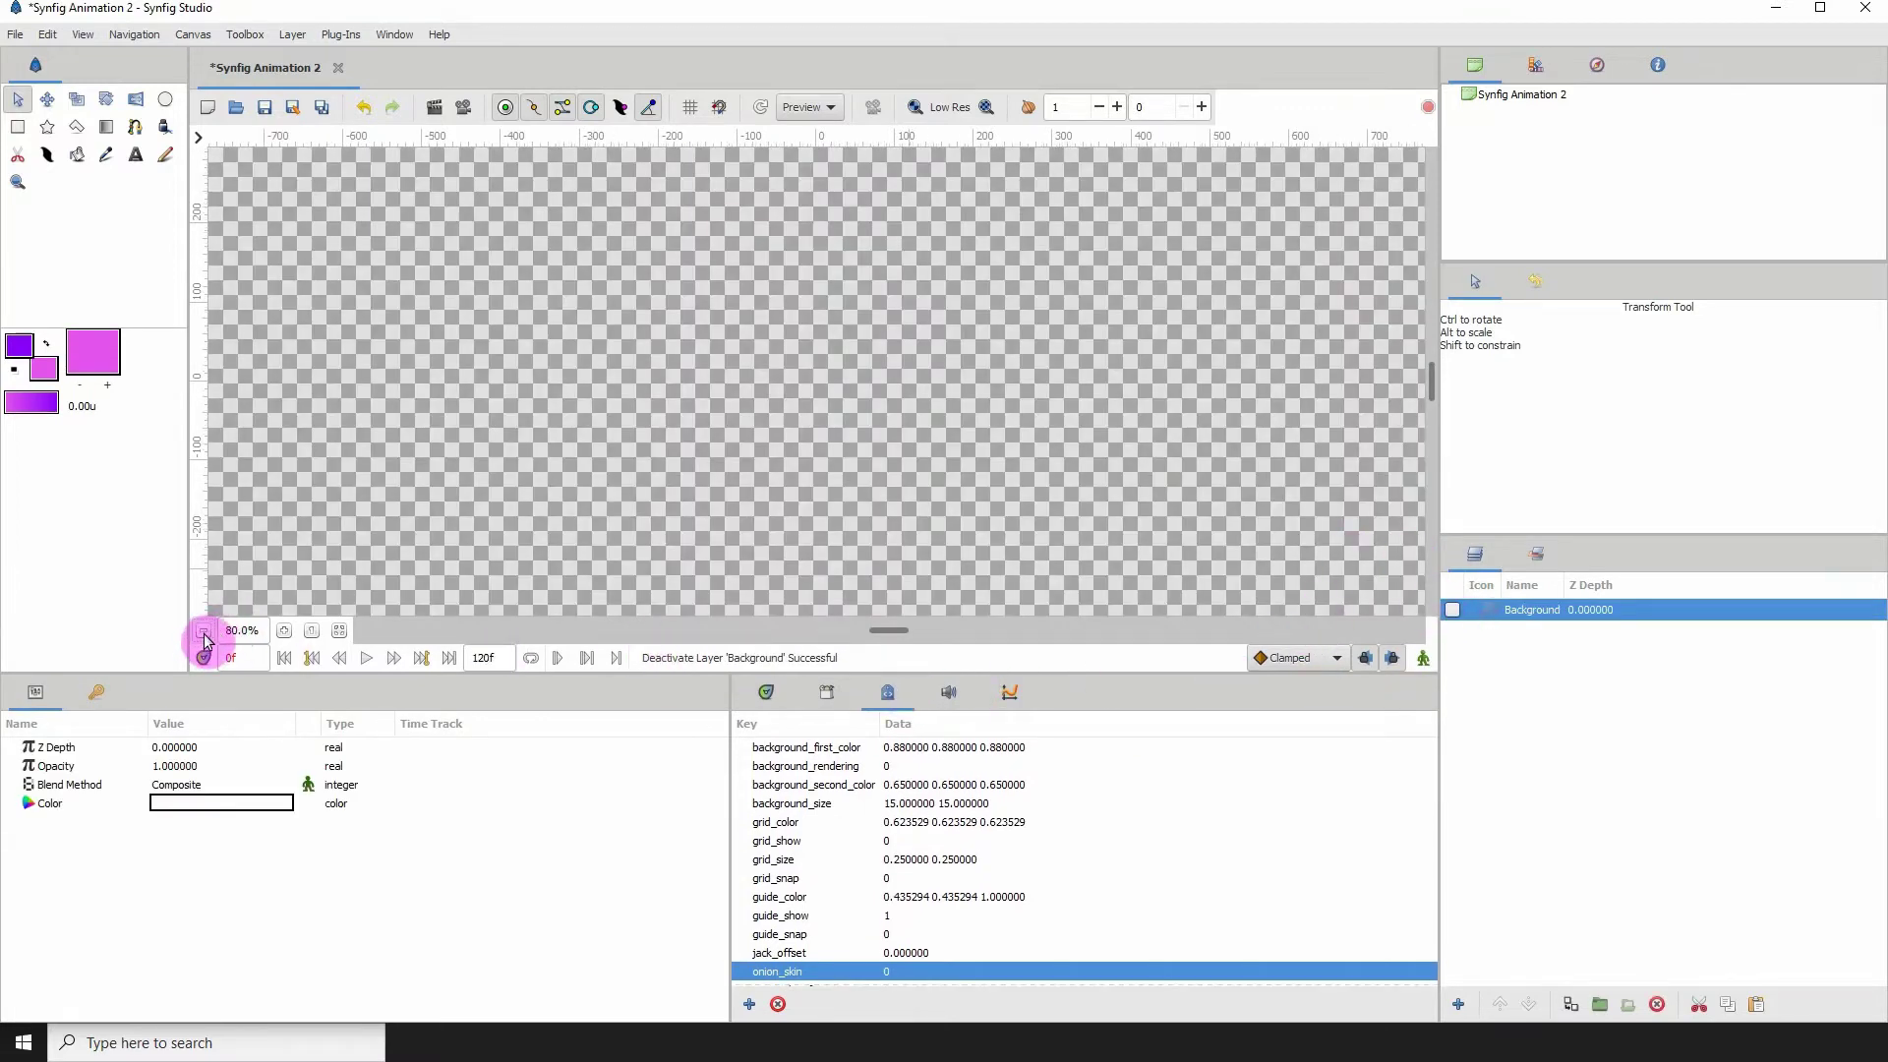
click(203, 631)
click(202, 633)
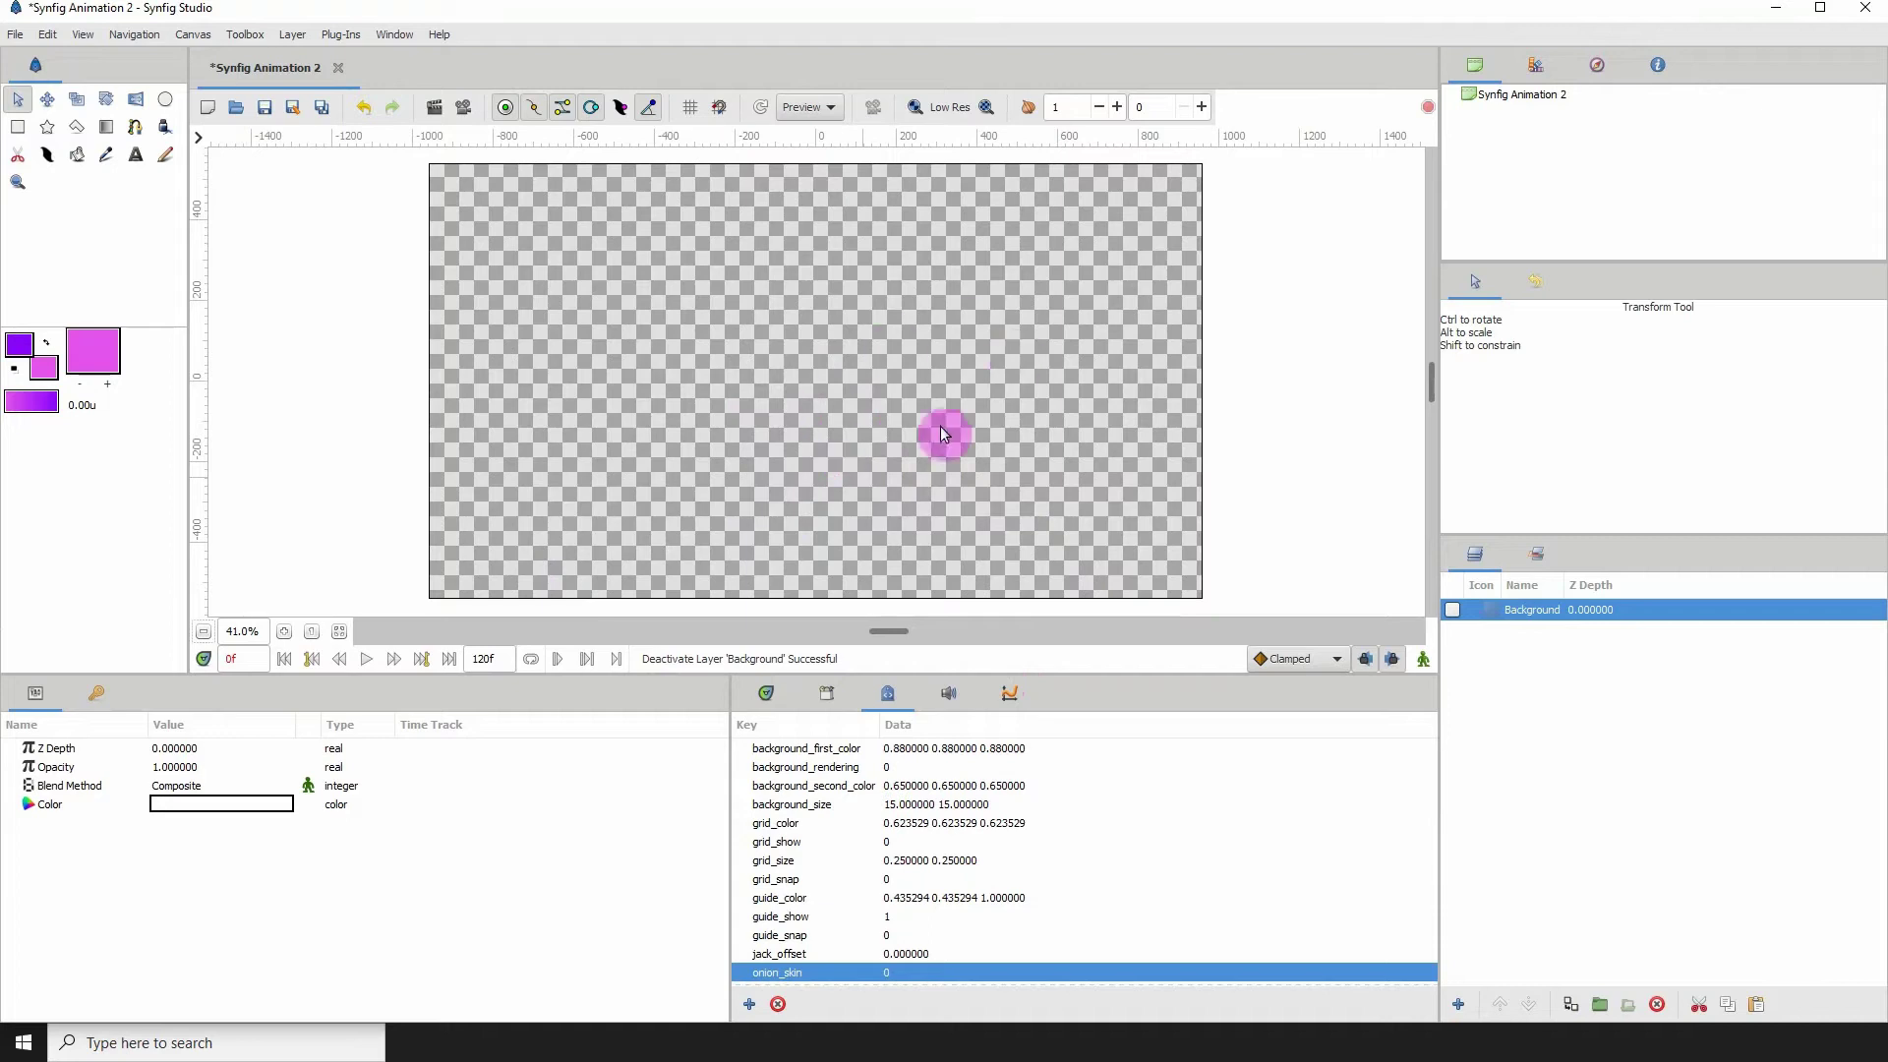
Step: Set the background_first_color metadata value to 0 0 0
click(778, 957)
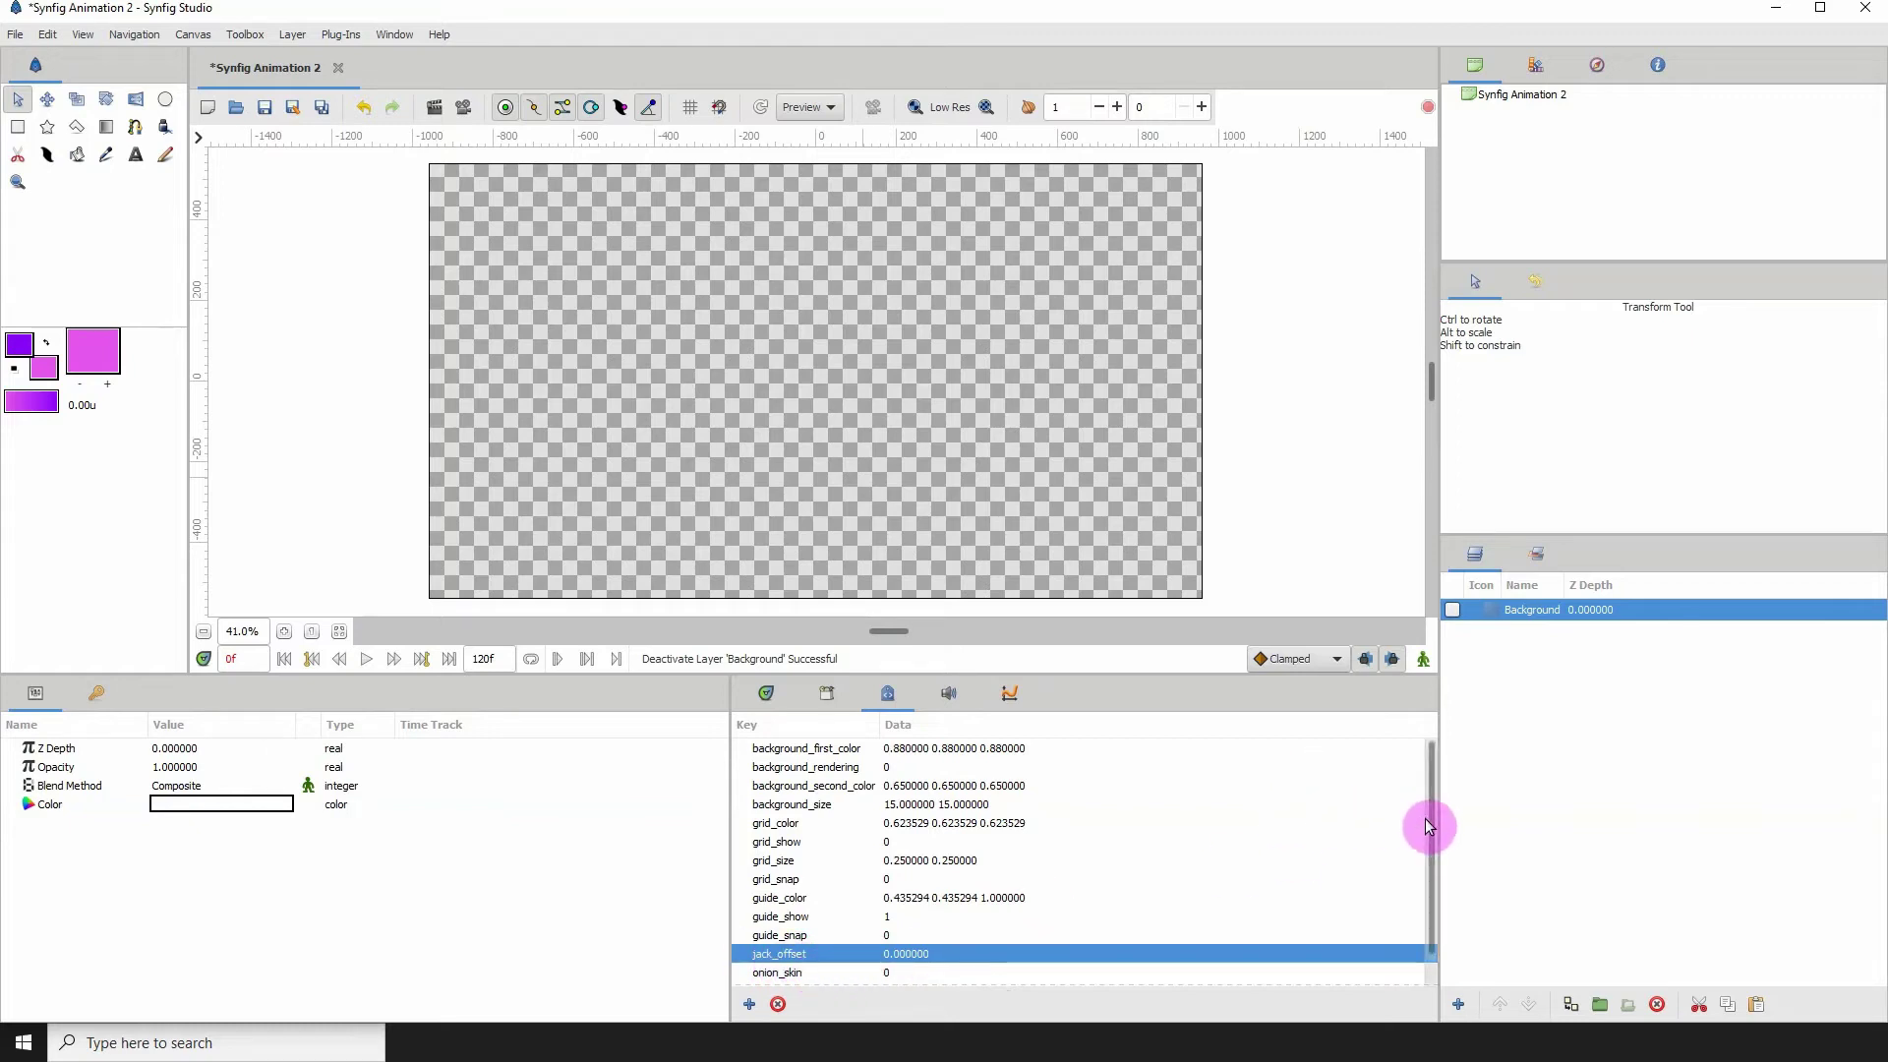
click(1428, 822)
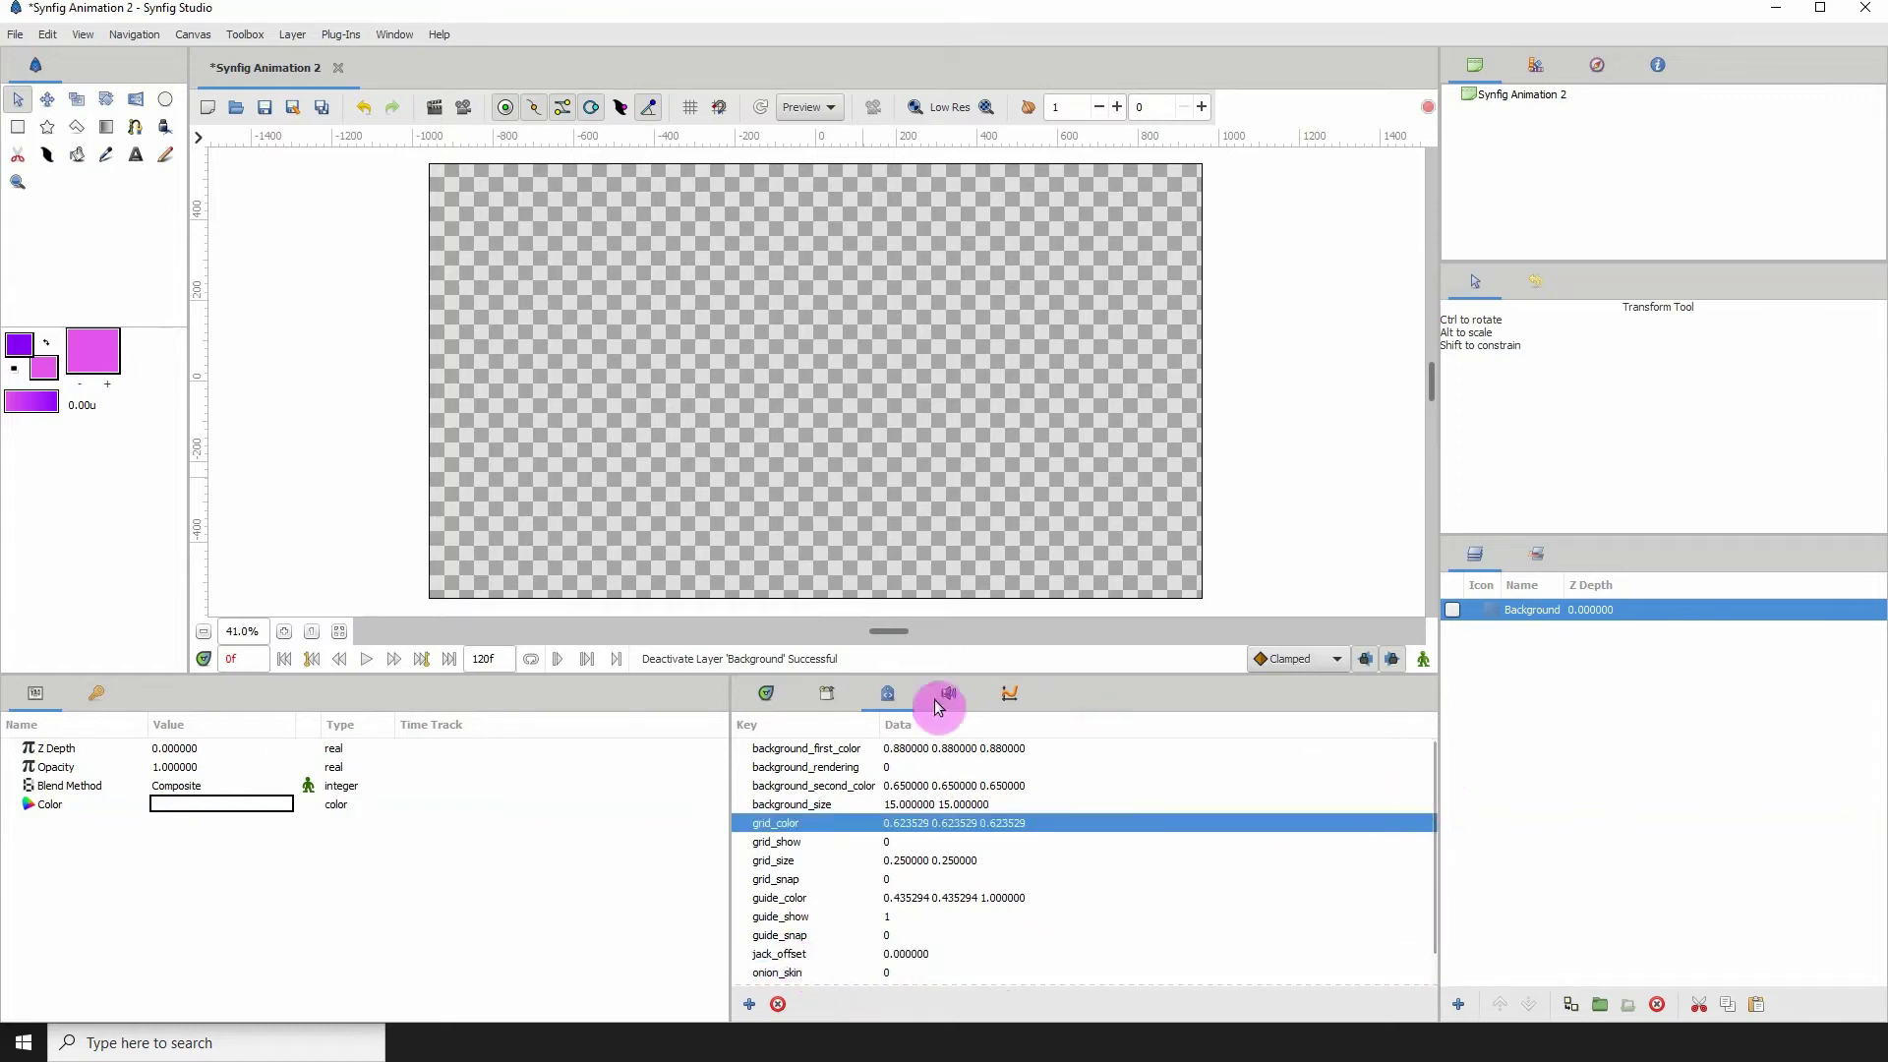
click(815, 753)
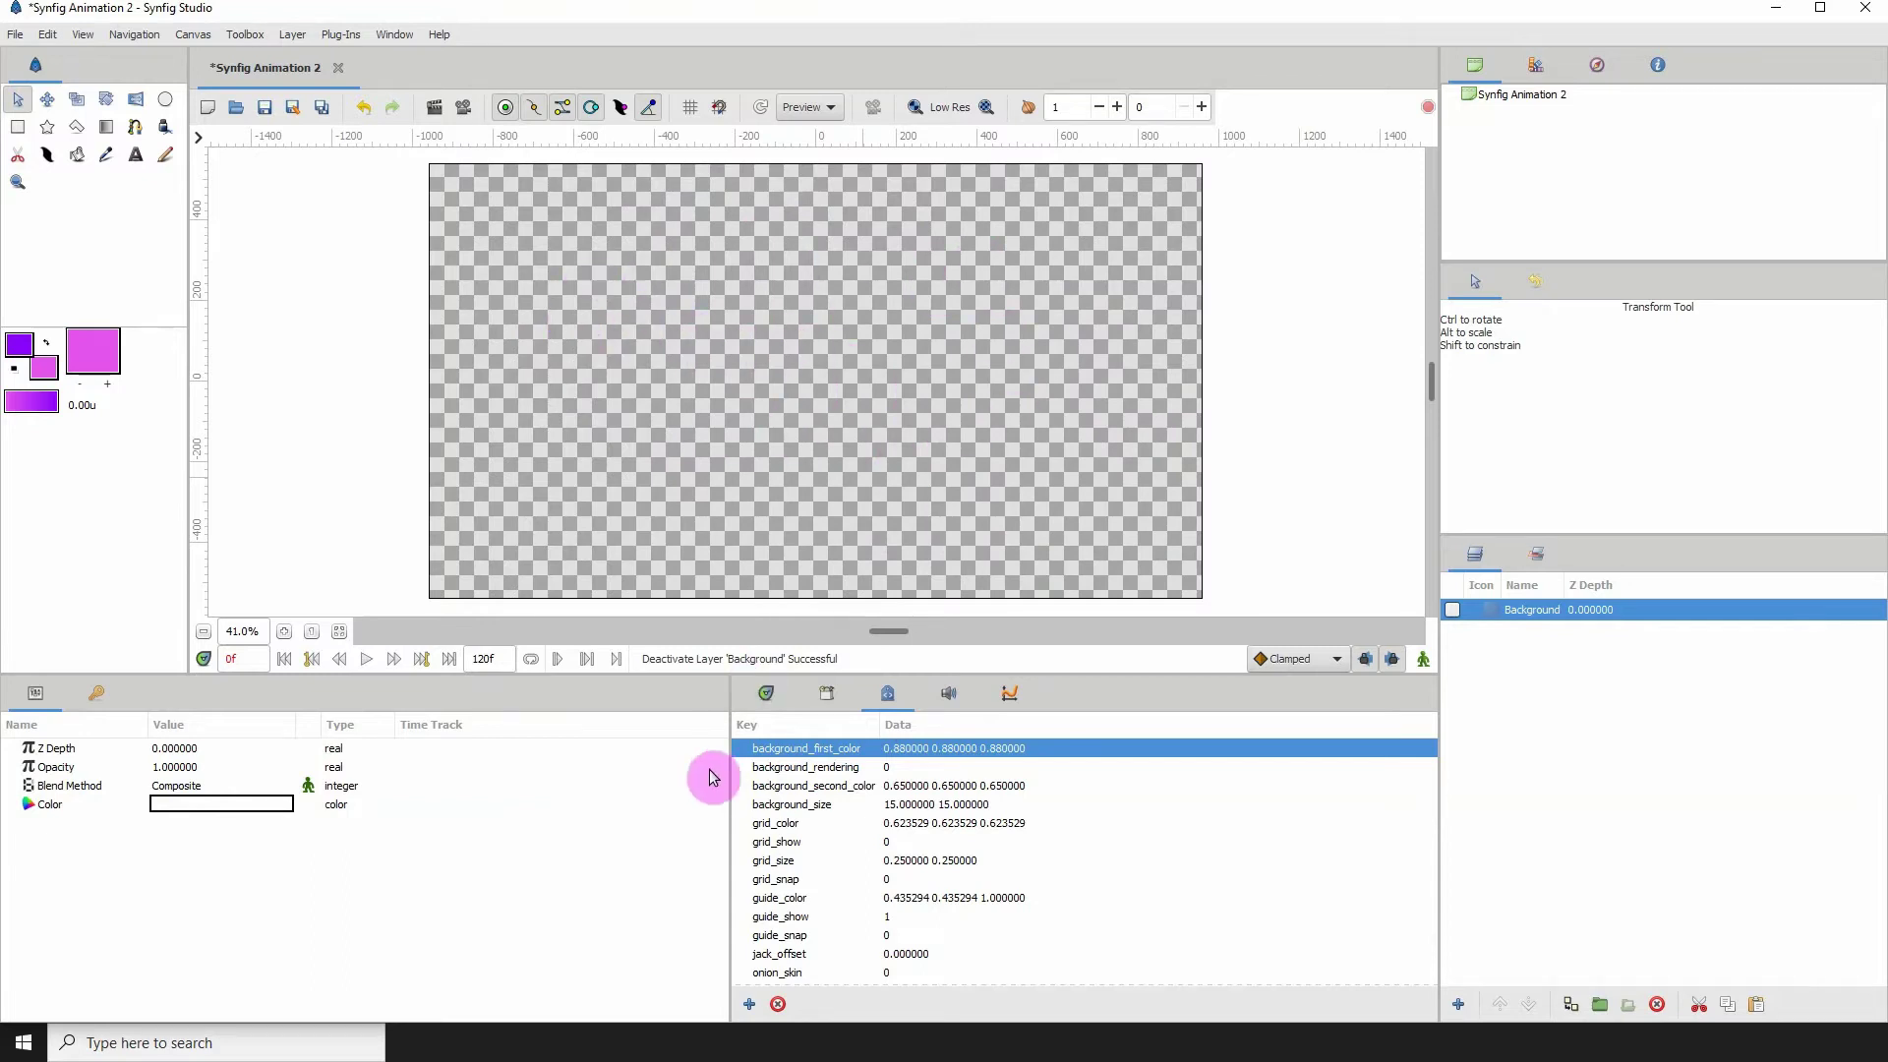
click(797, 786)
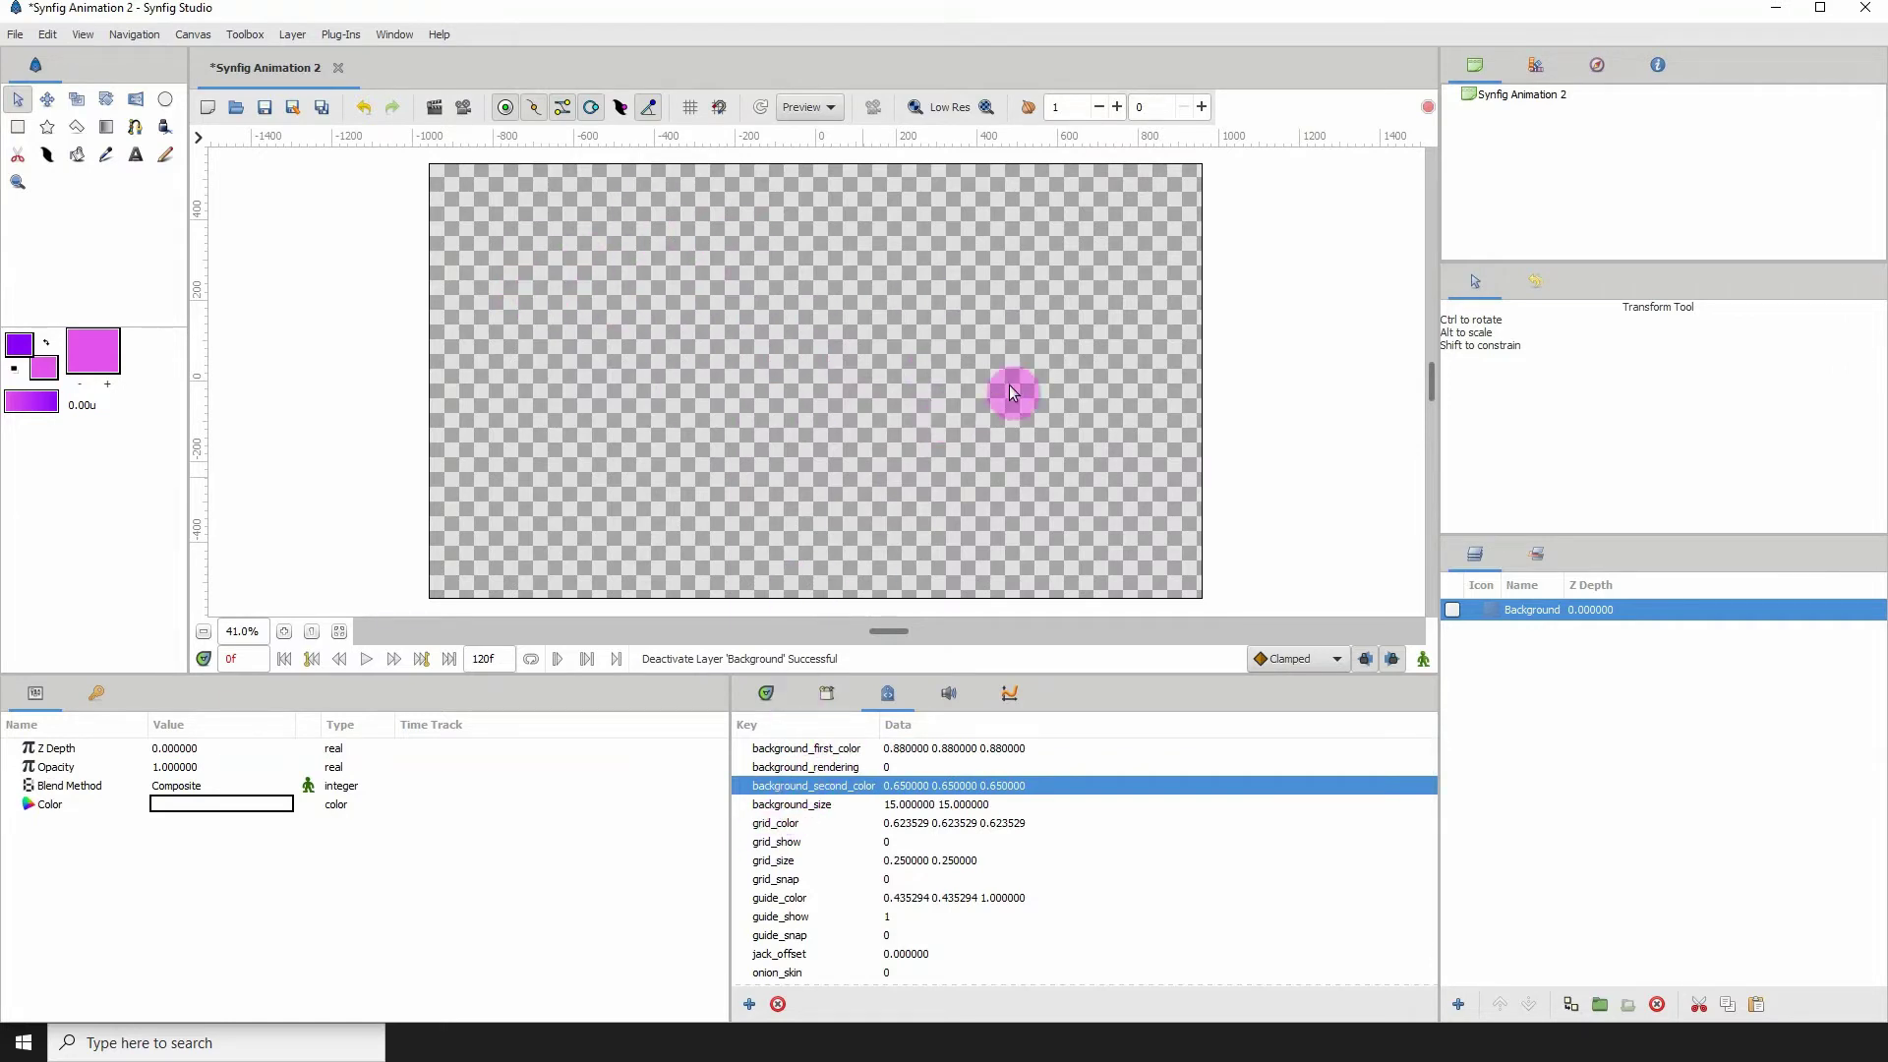
click(906, 748)
click(910, 749)
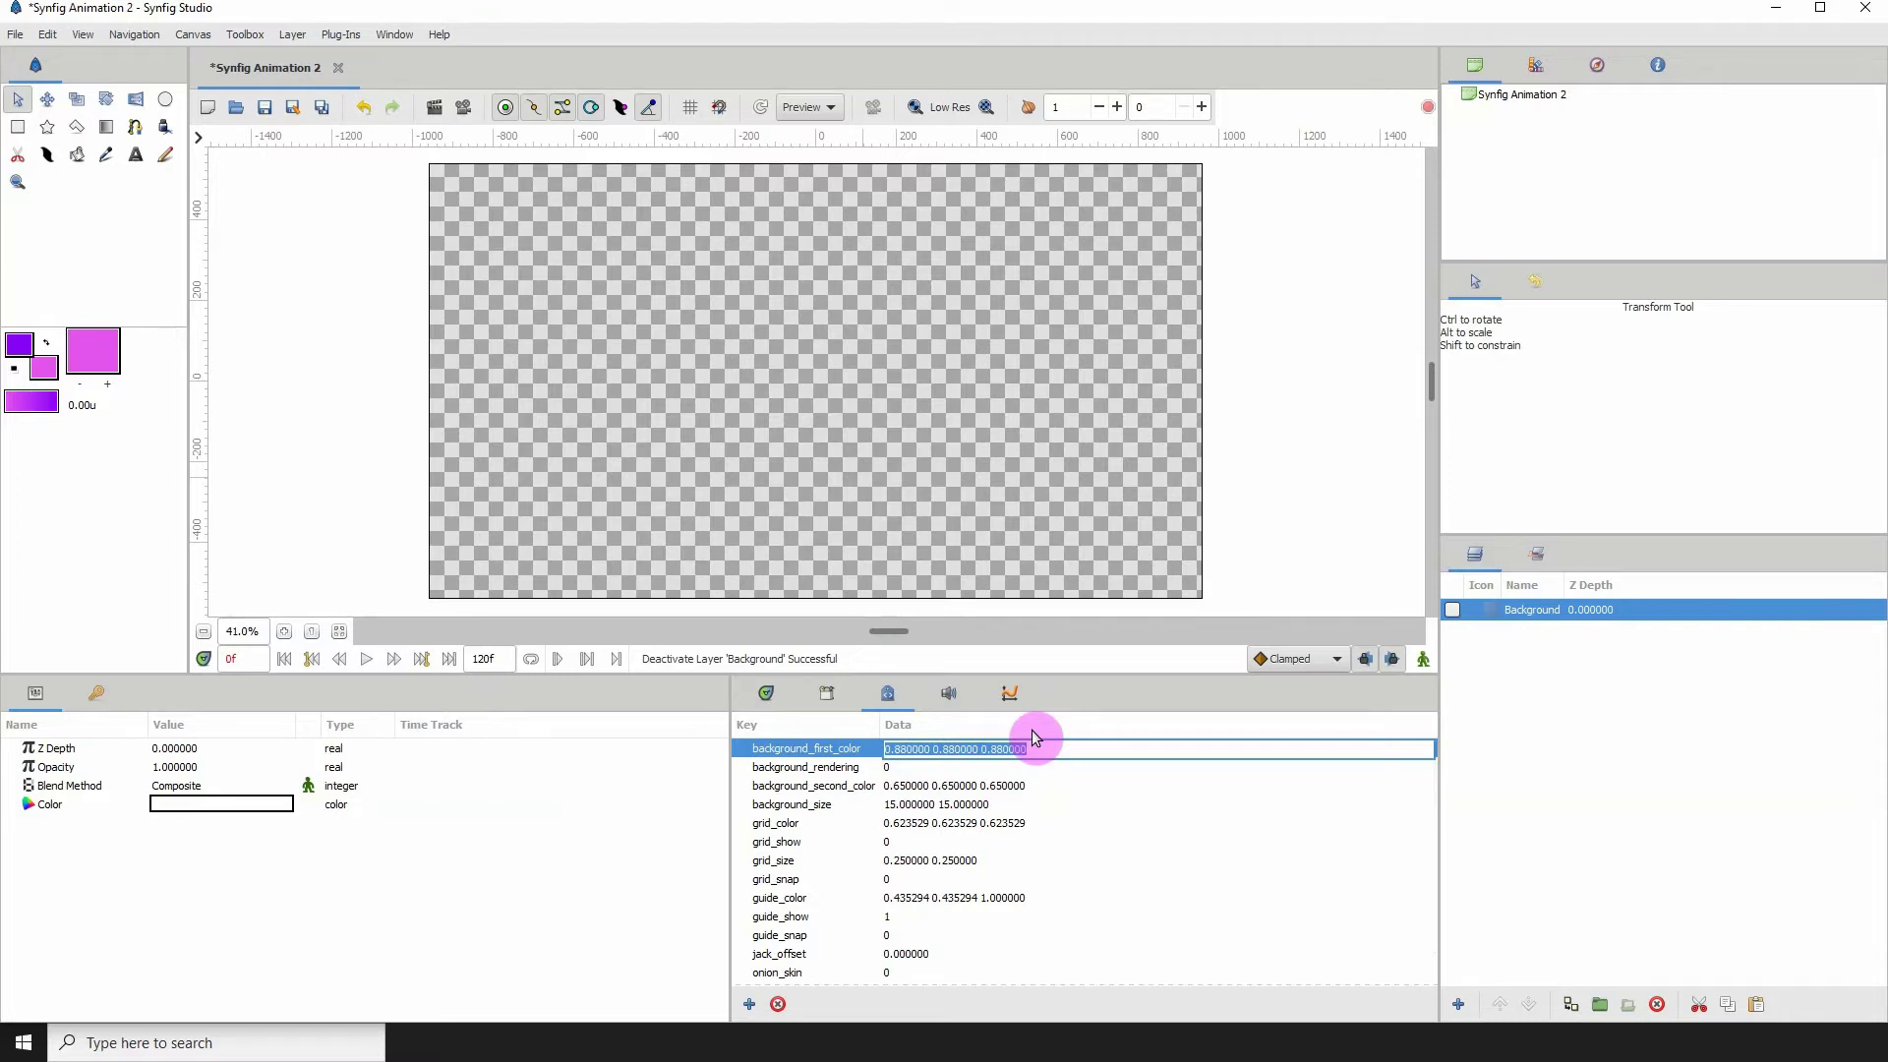
text(0 0 0)
key(Return)
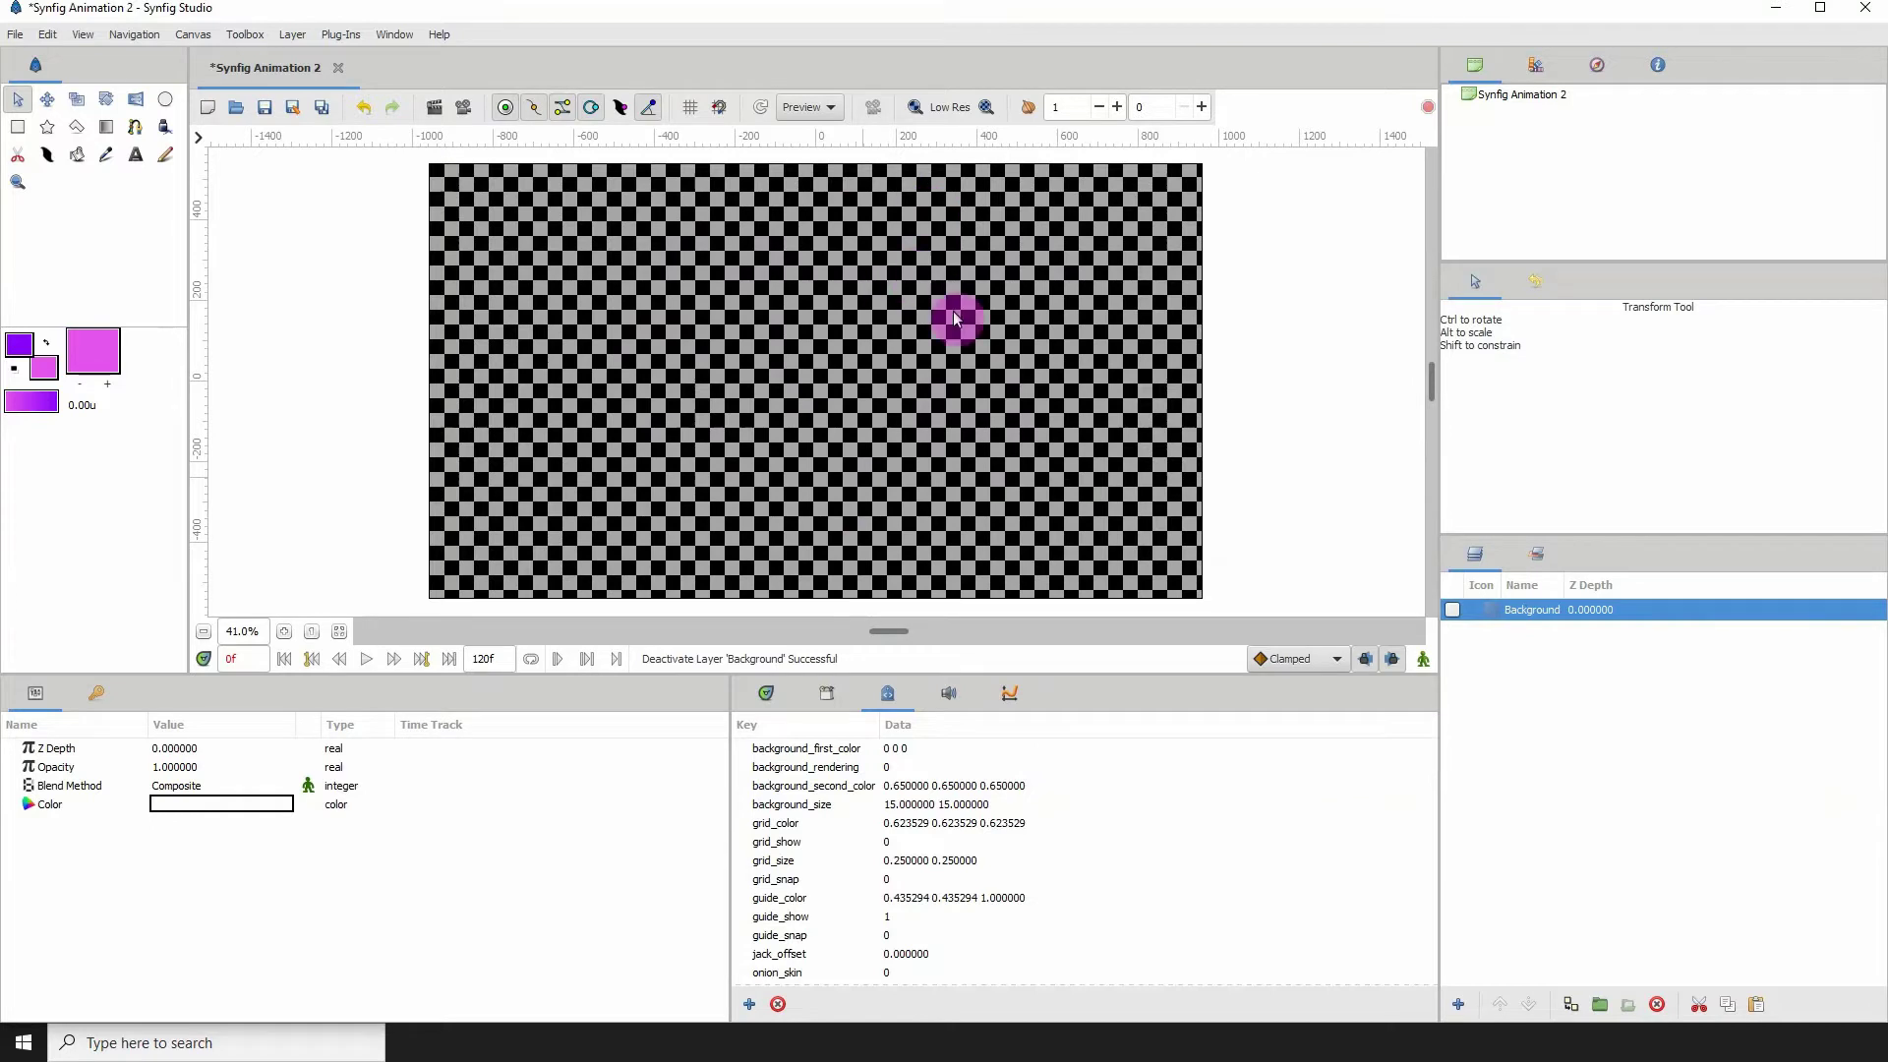
Step: Set the background_second_color metadata value to 1 1 1
click(798, 788)
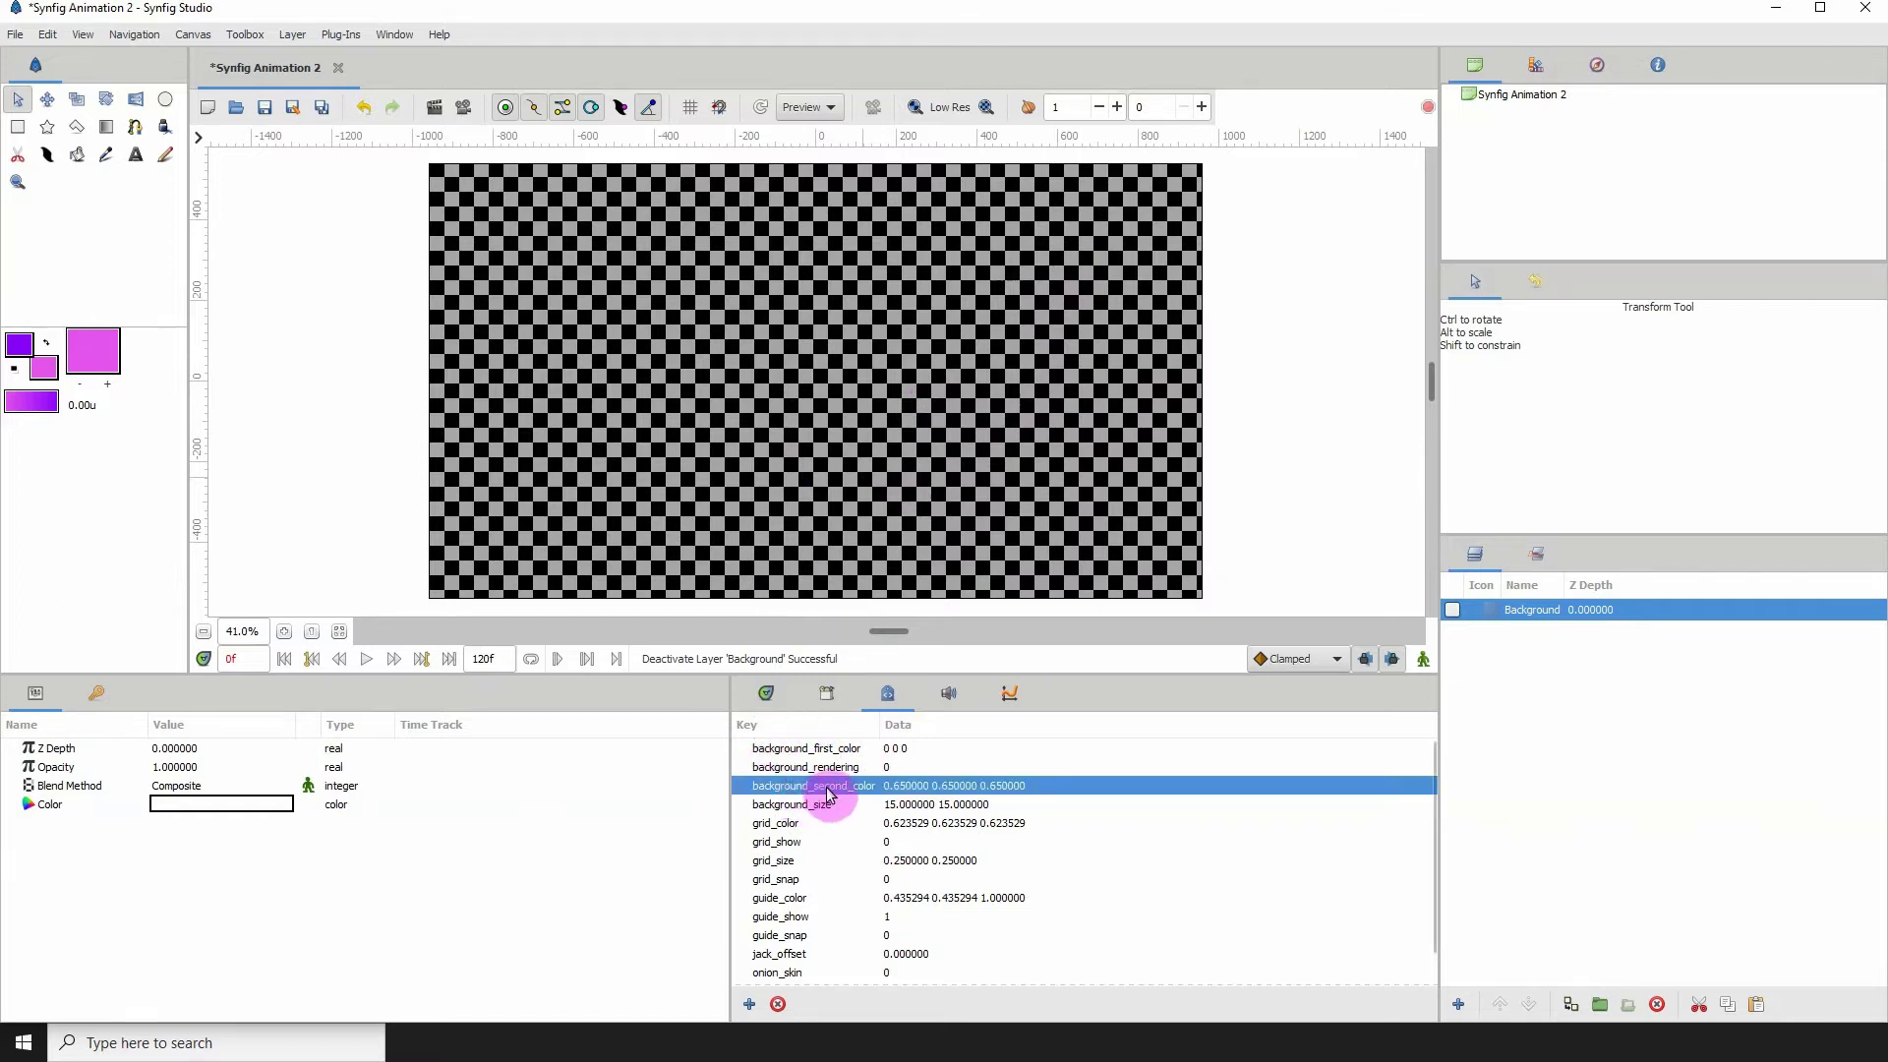
click(903, 789)
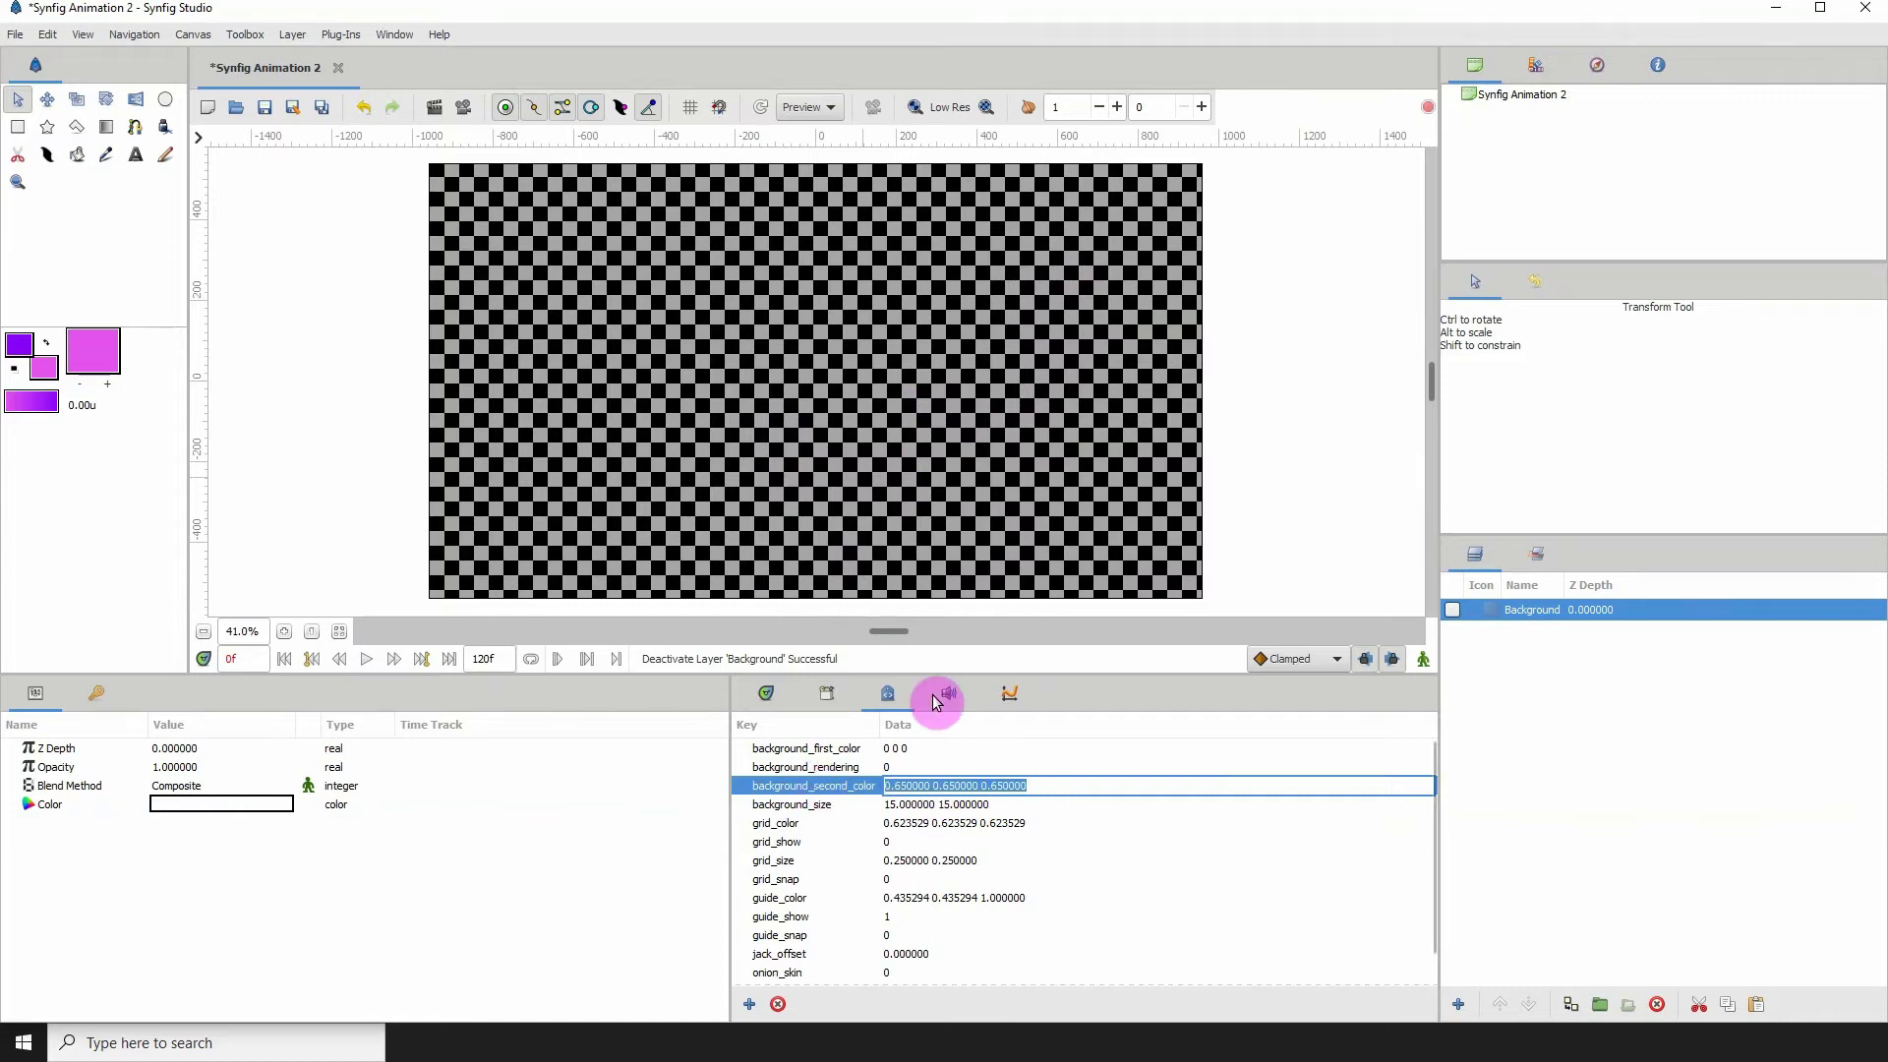
text(1)
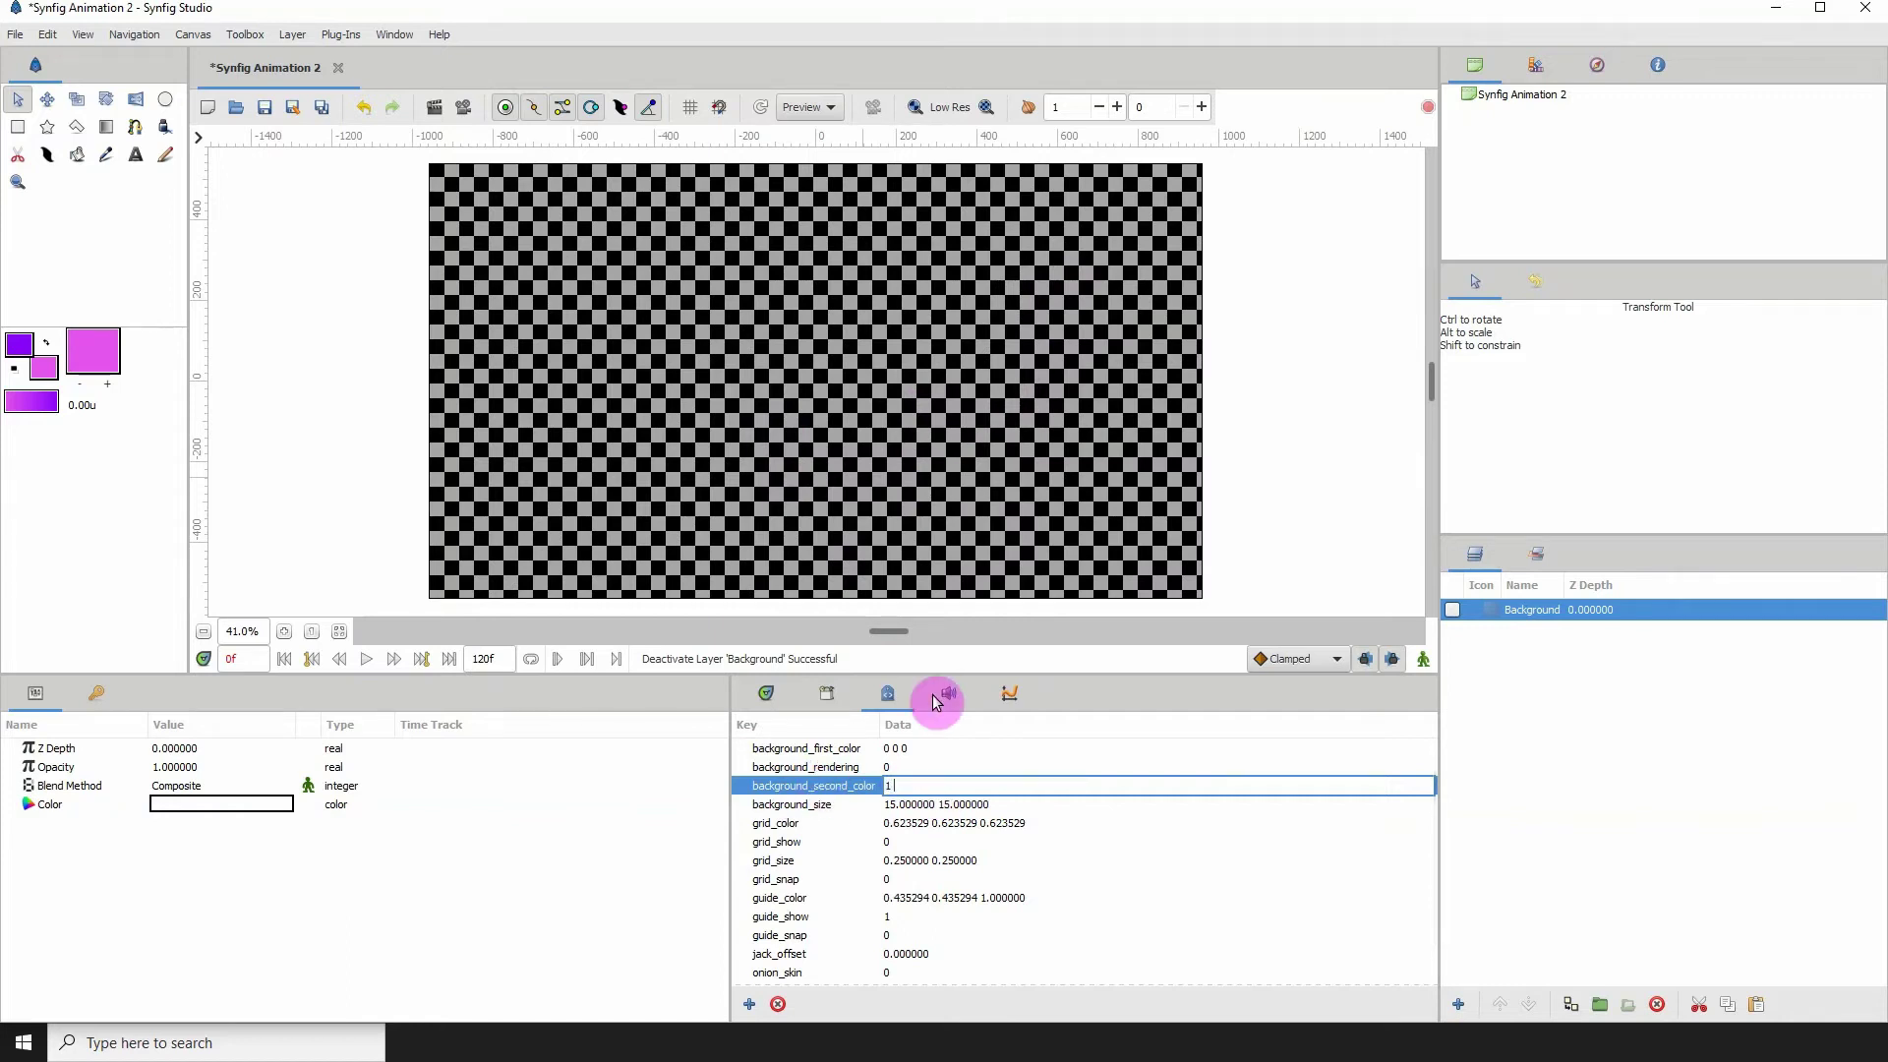
text( 1 1)
key(Return)
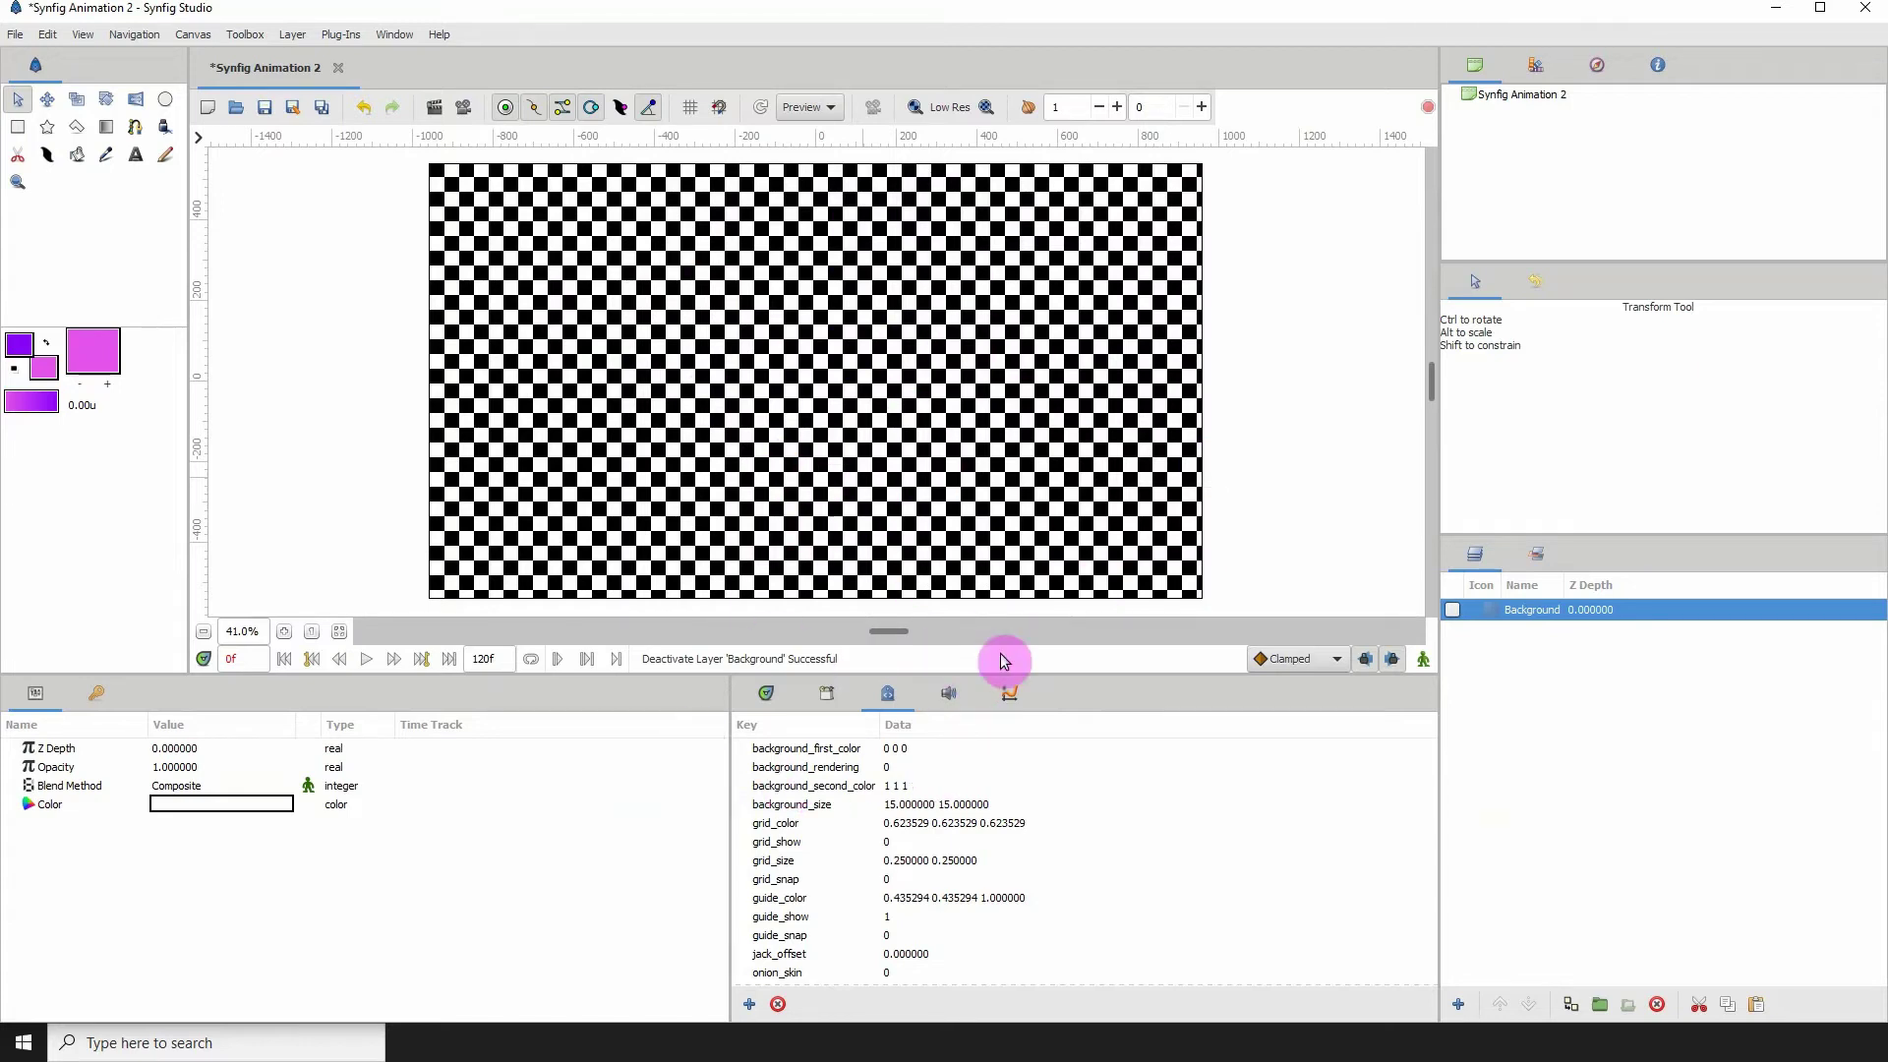
Step: Set the background_size metadata value to 20 20
click(825, 805)
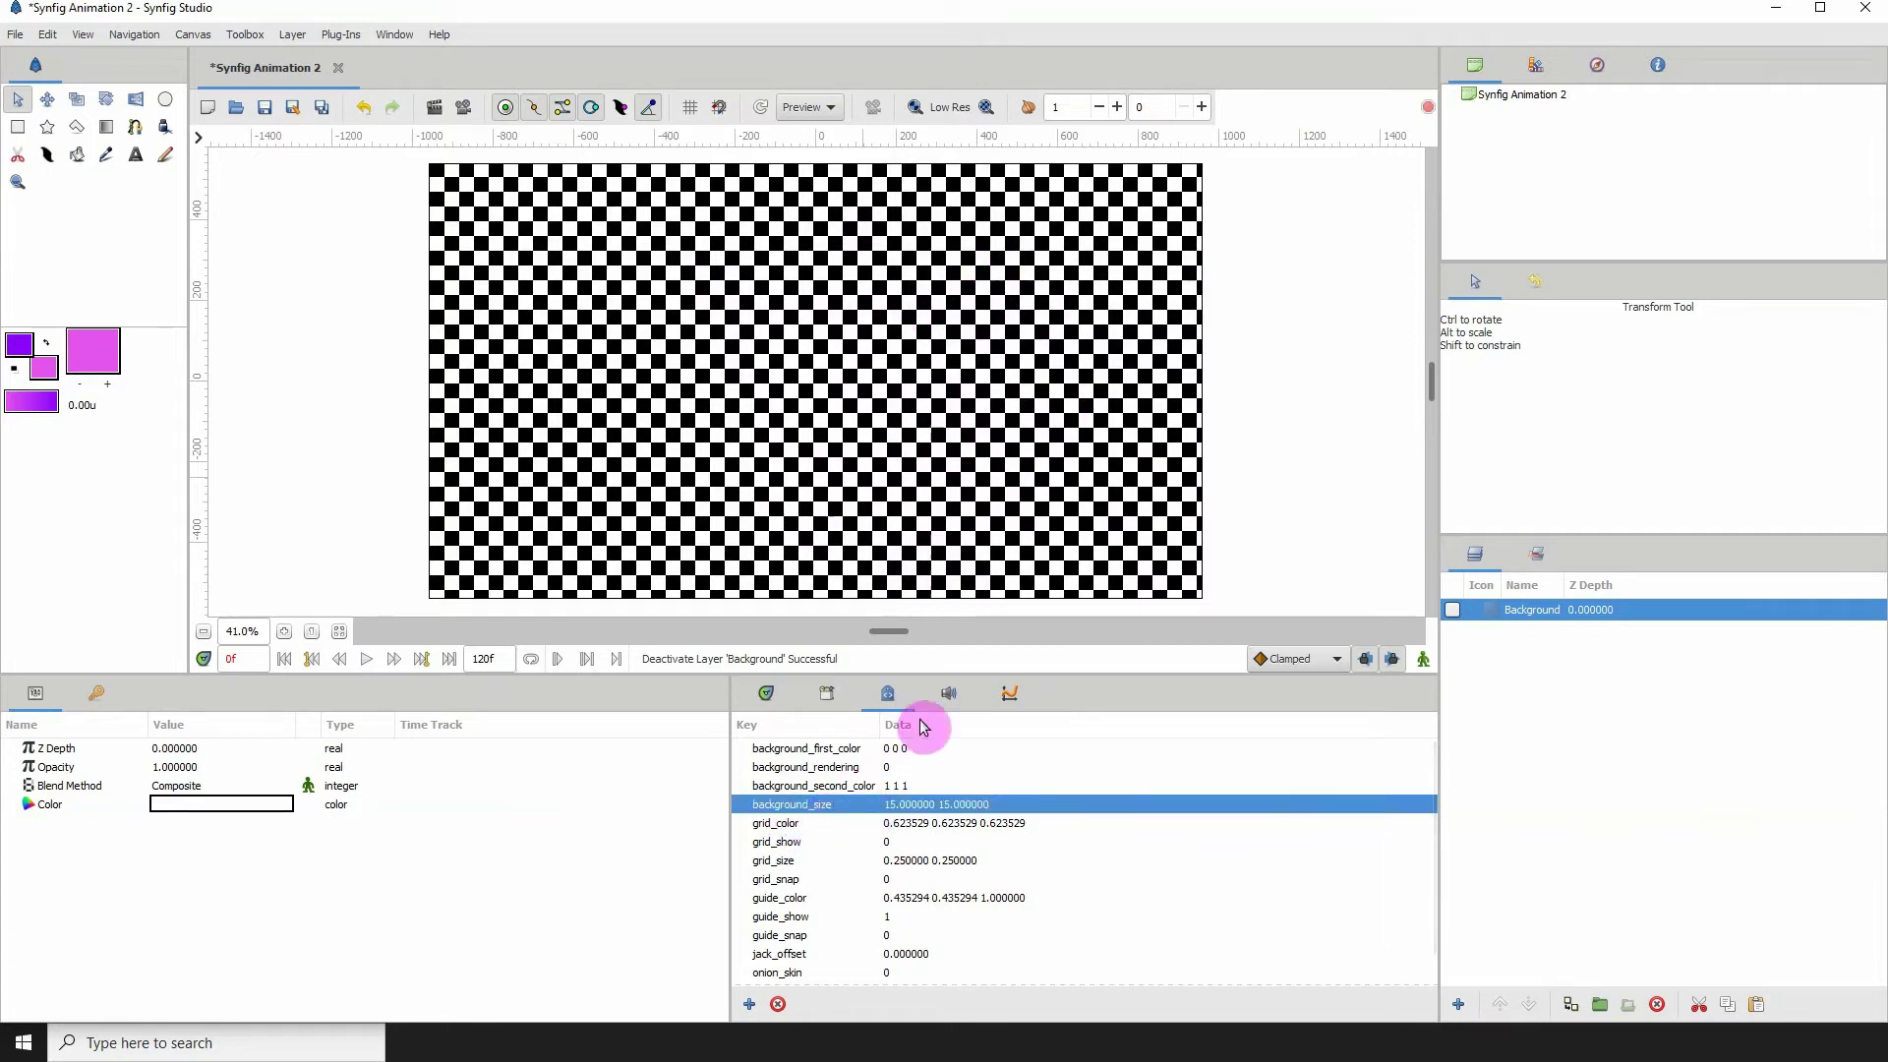
click(897, 808)
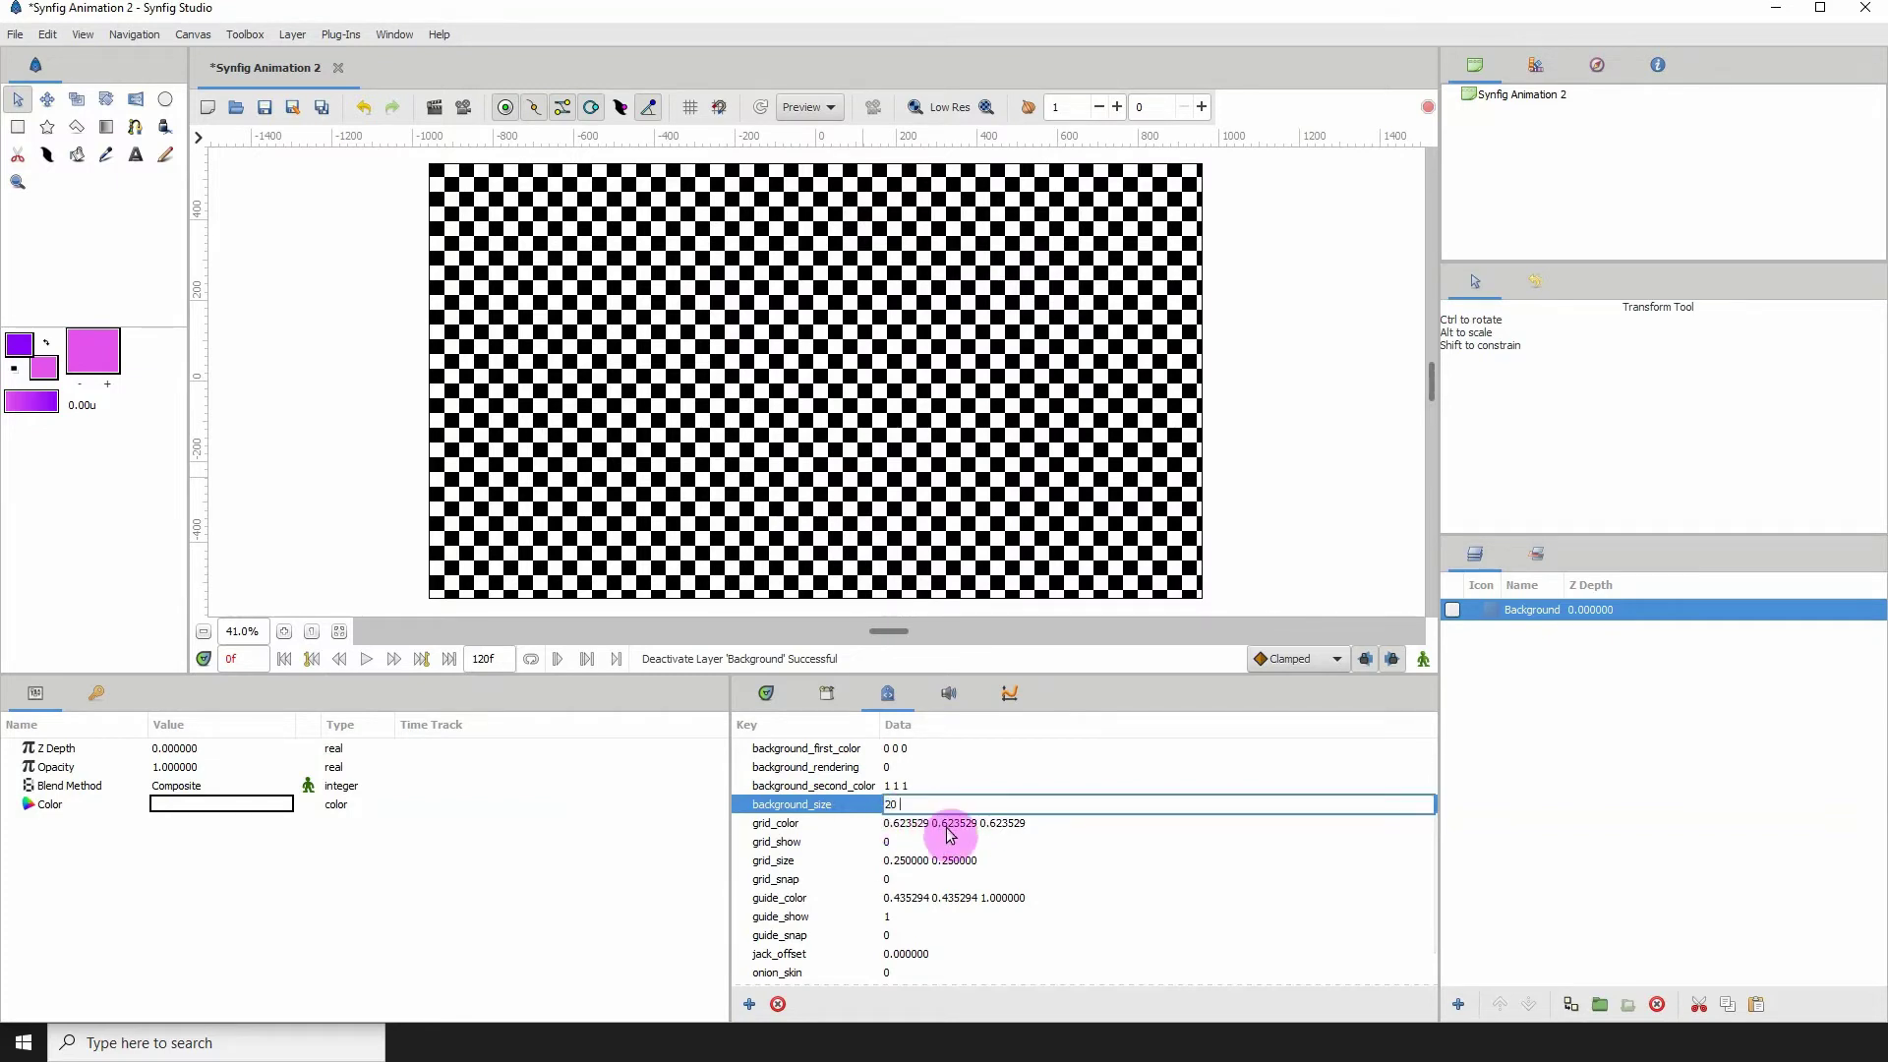
text(20 20)
key(Return)
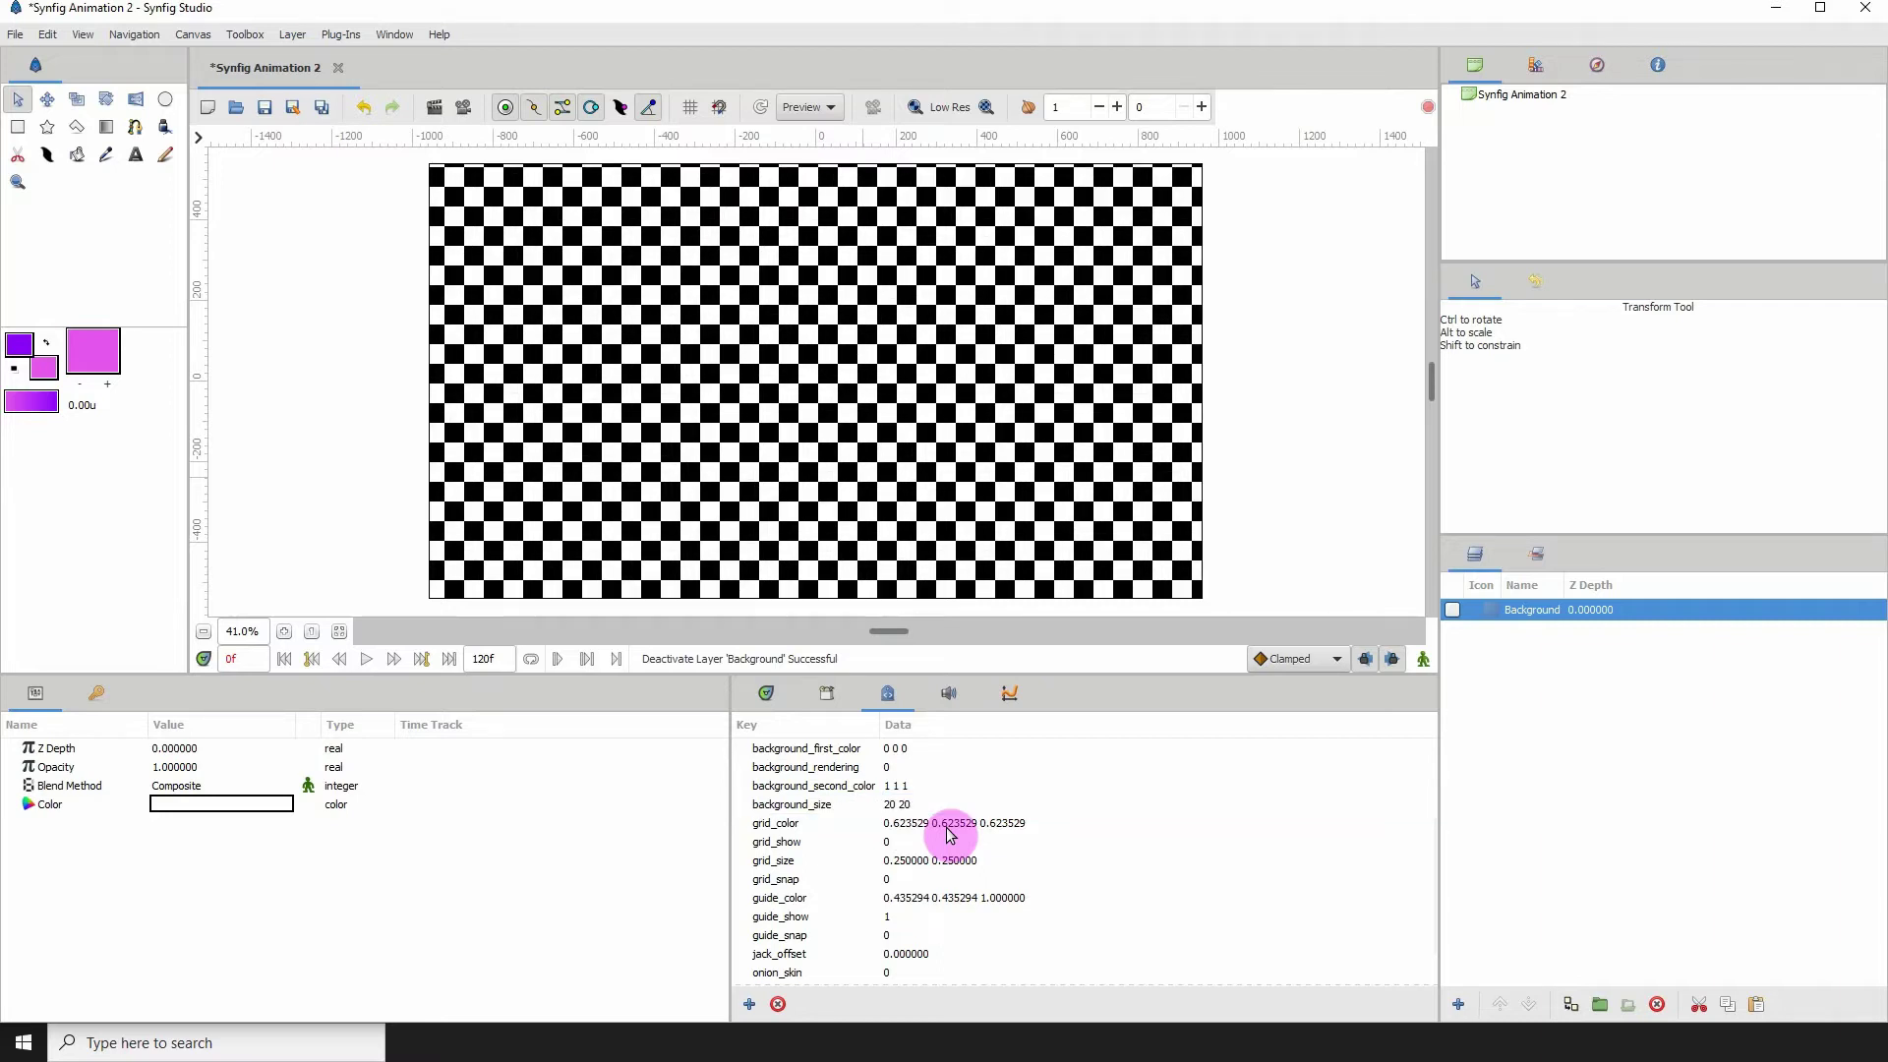
Step: Set the background_size metadata value to 50 50
click(844, 806)
click(895, 805)
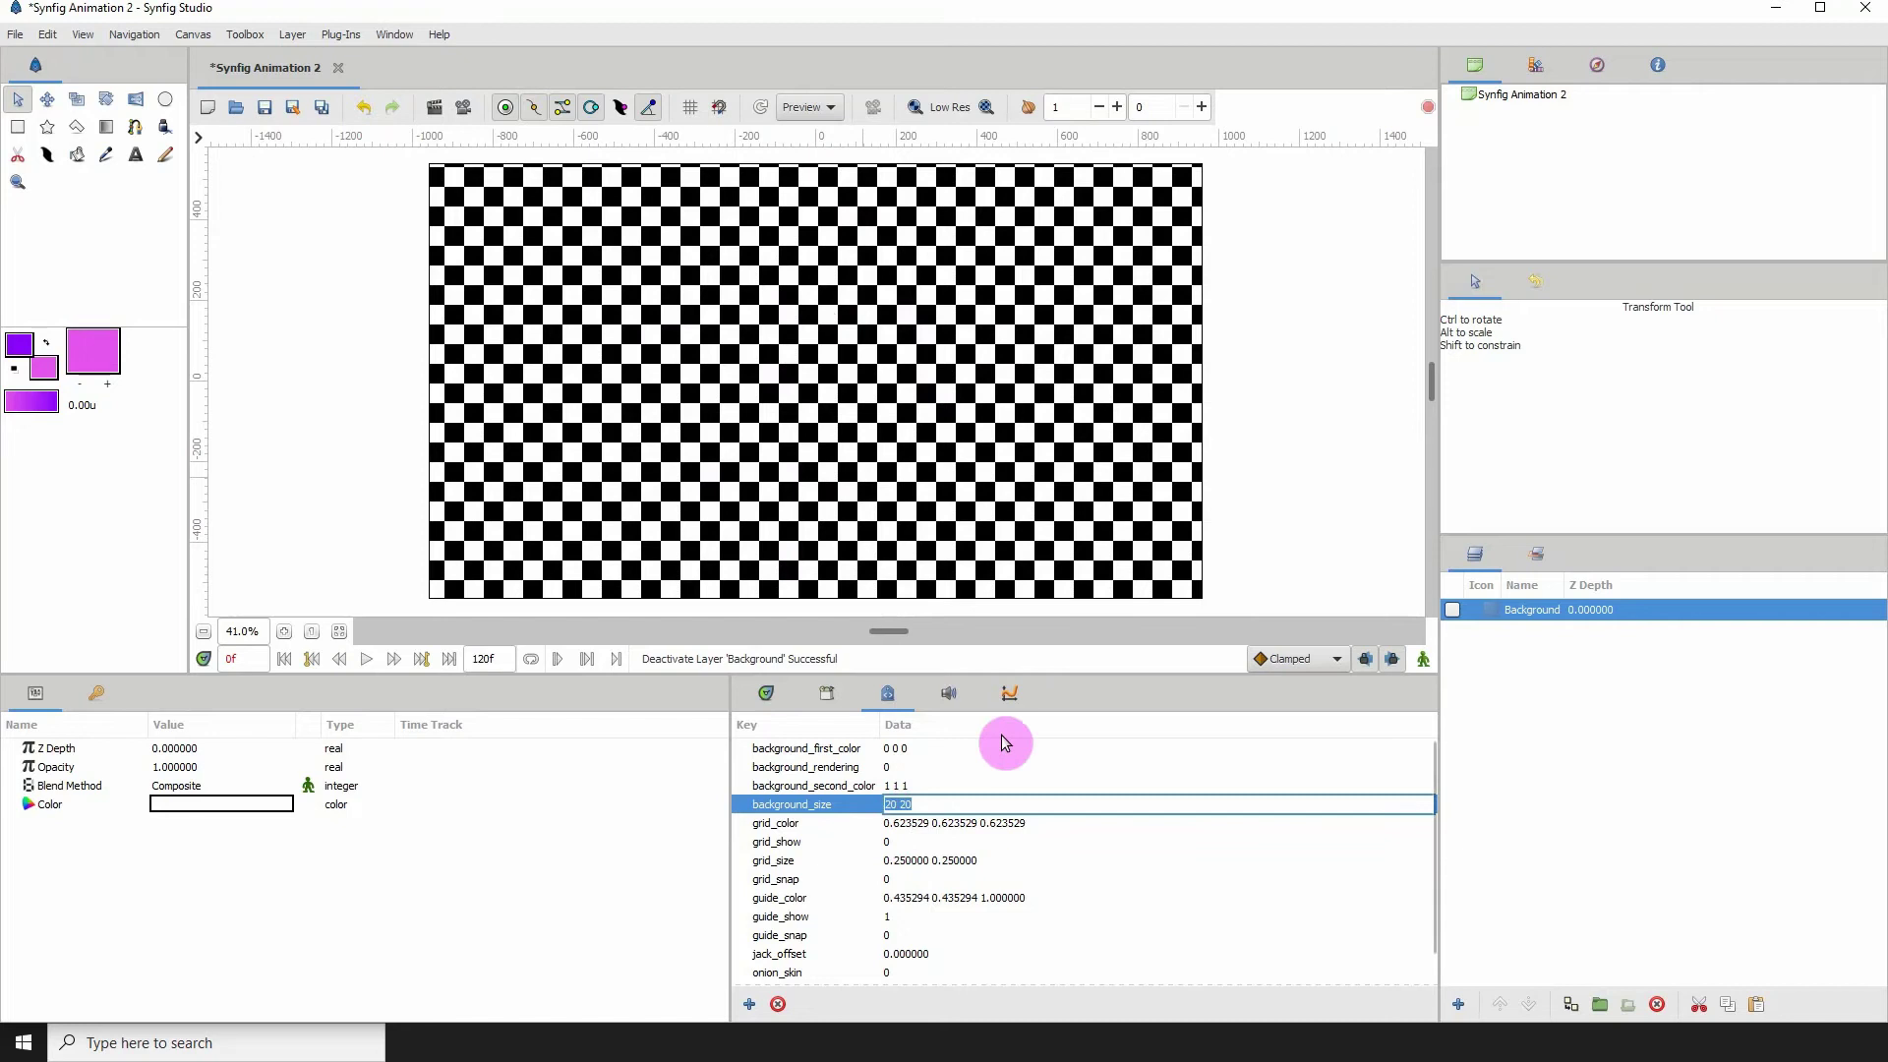
text(50 50)
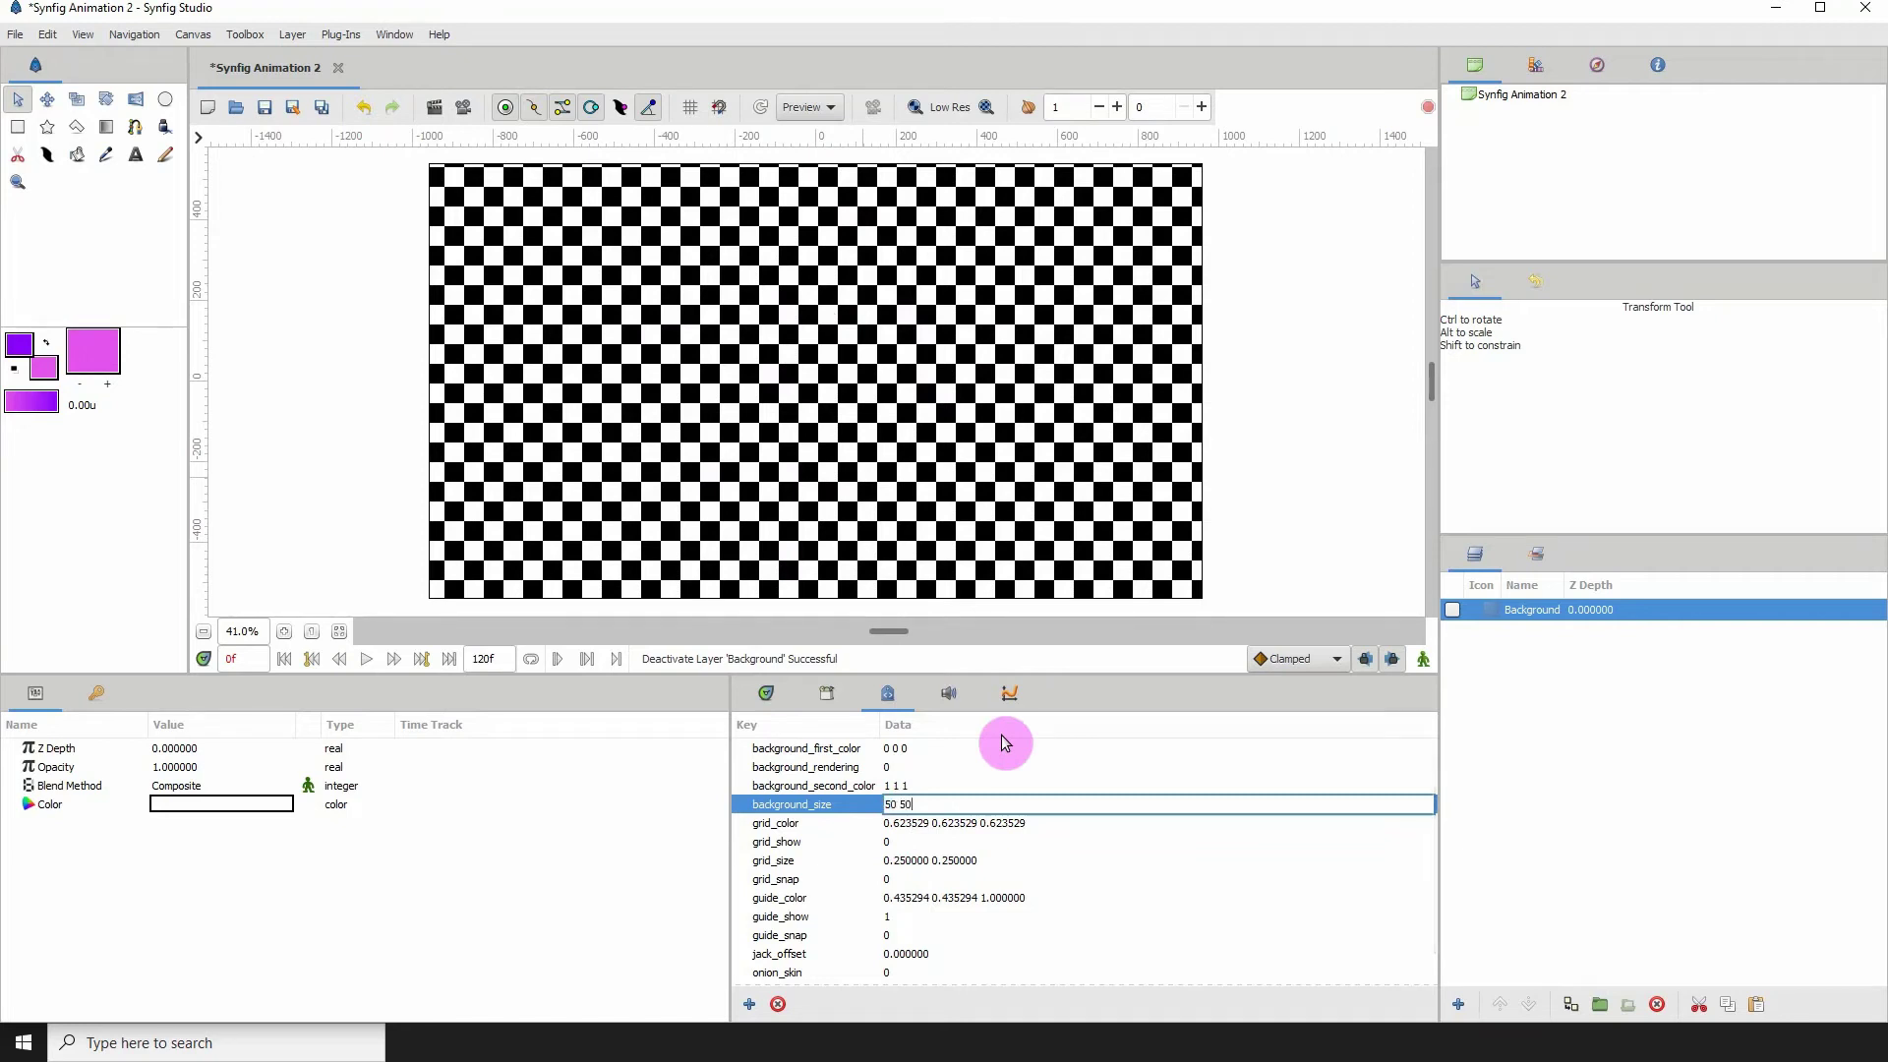
key(Return)
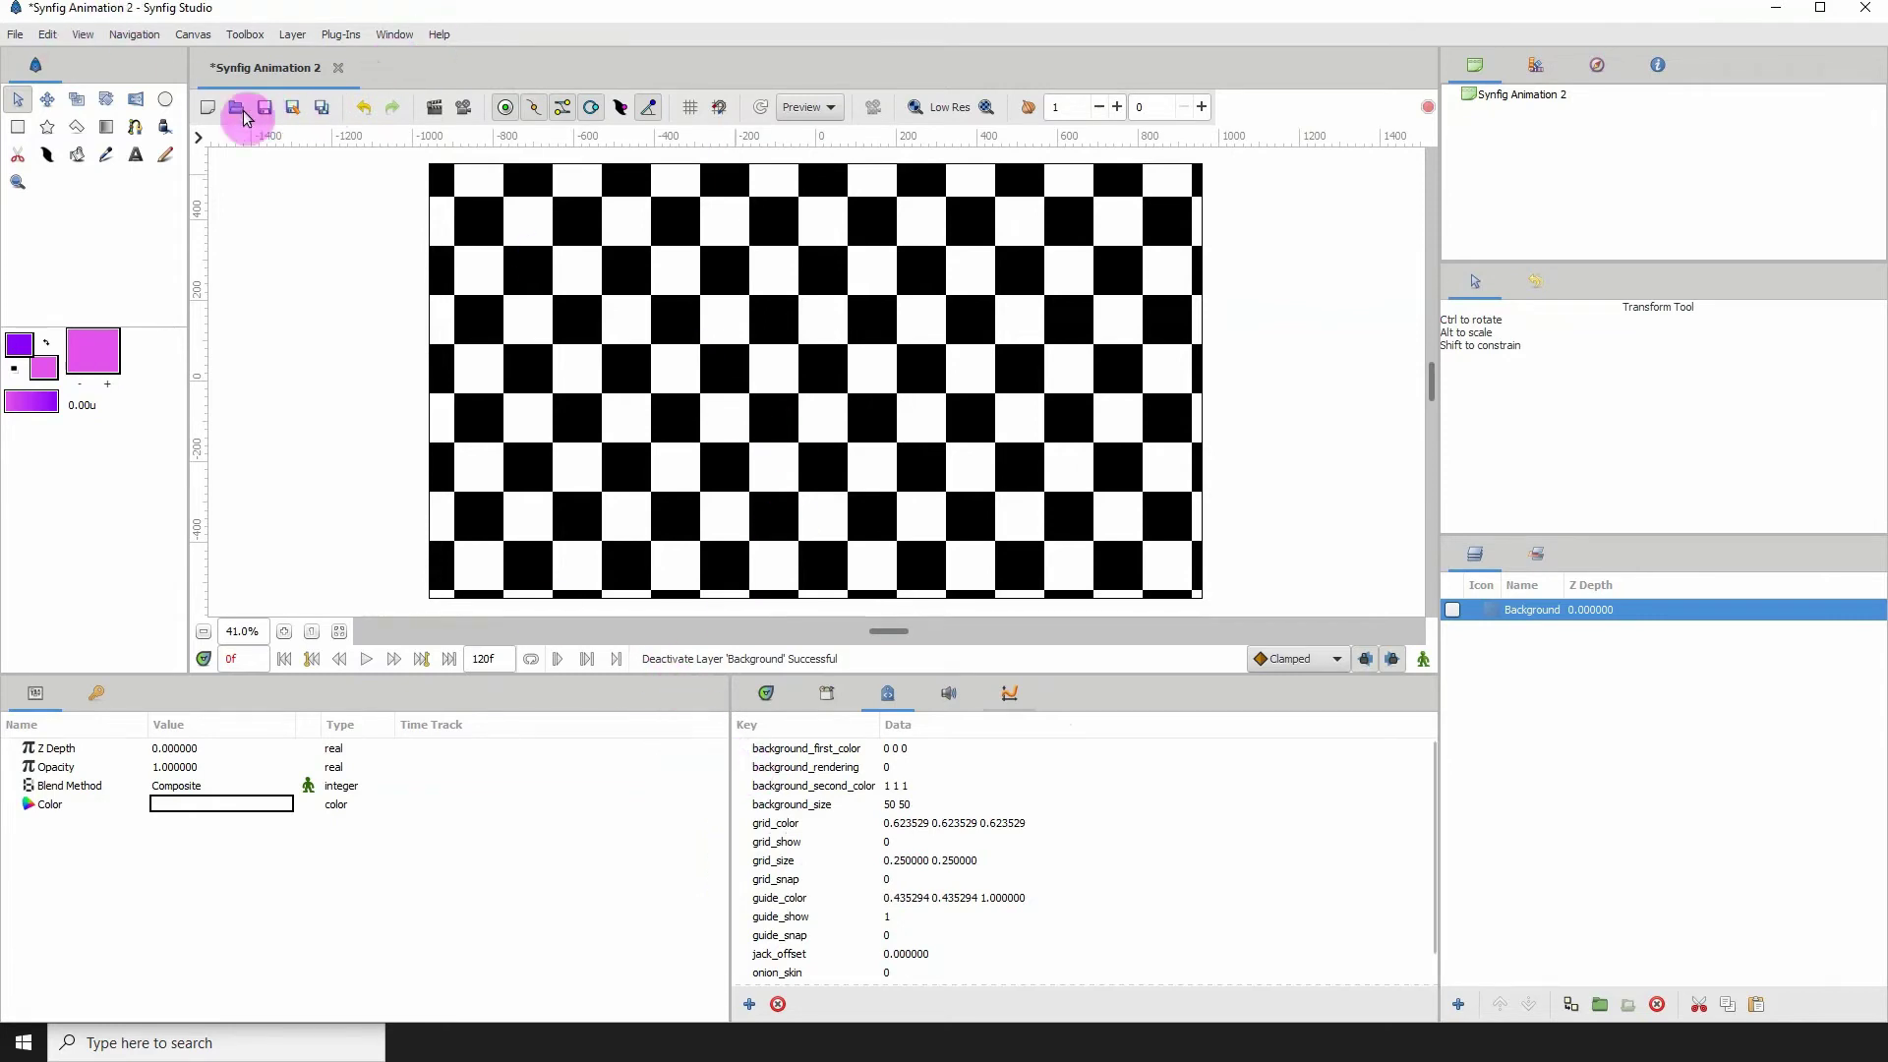
Step: Create a new animation to view its default checkered background and metadata, and close it again
click(208, 107)
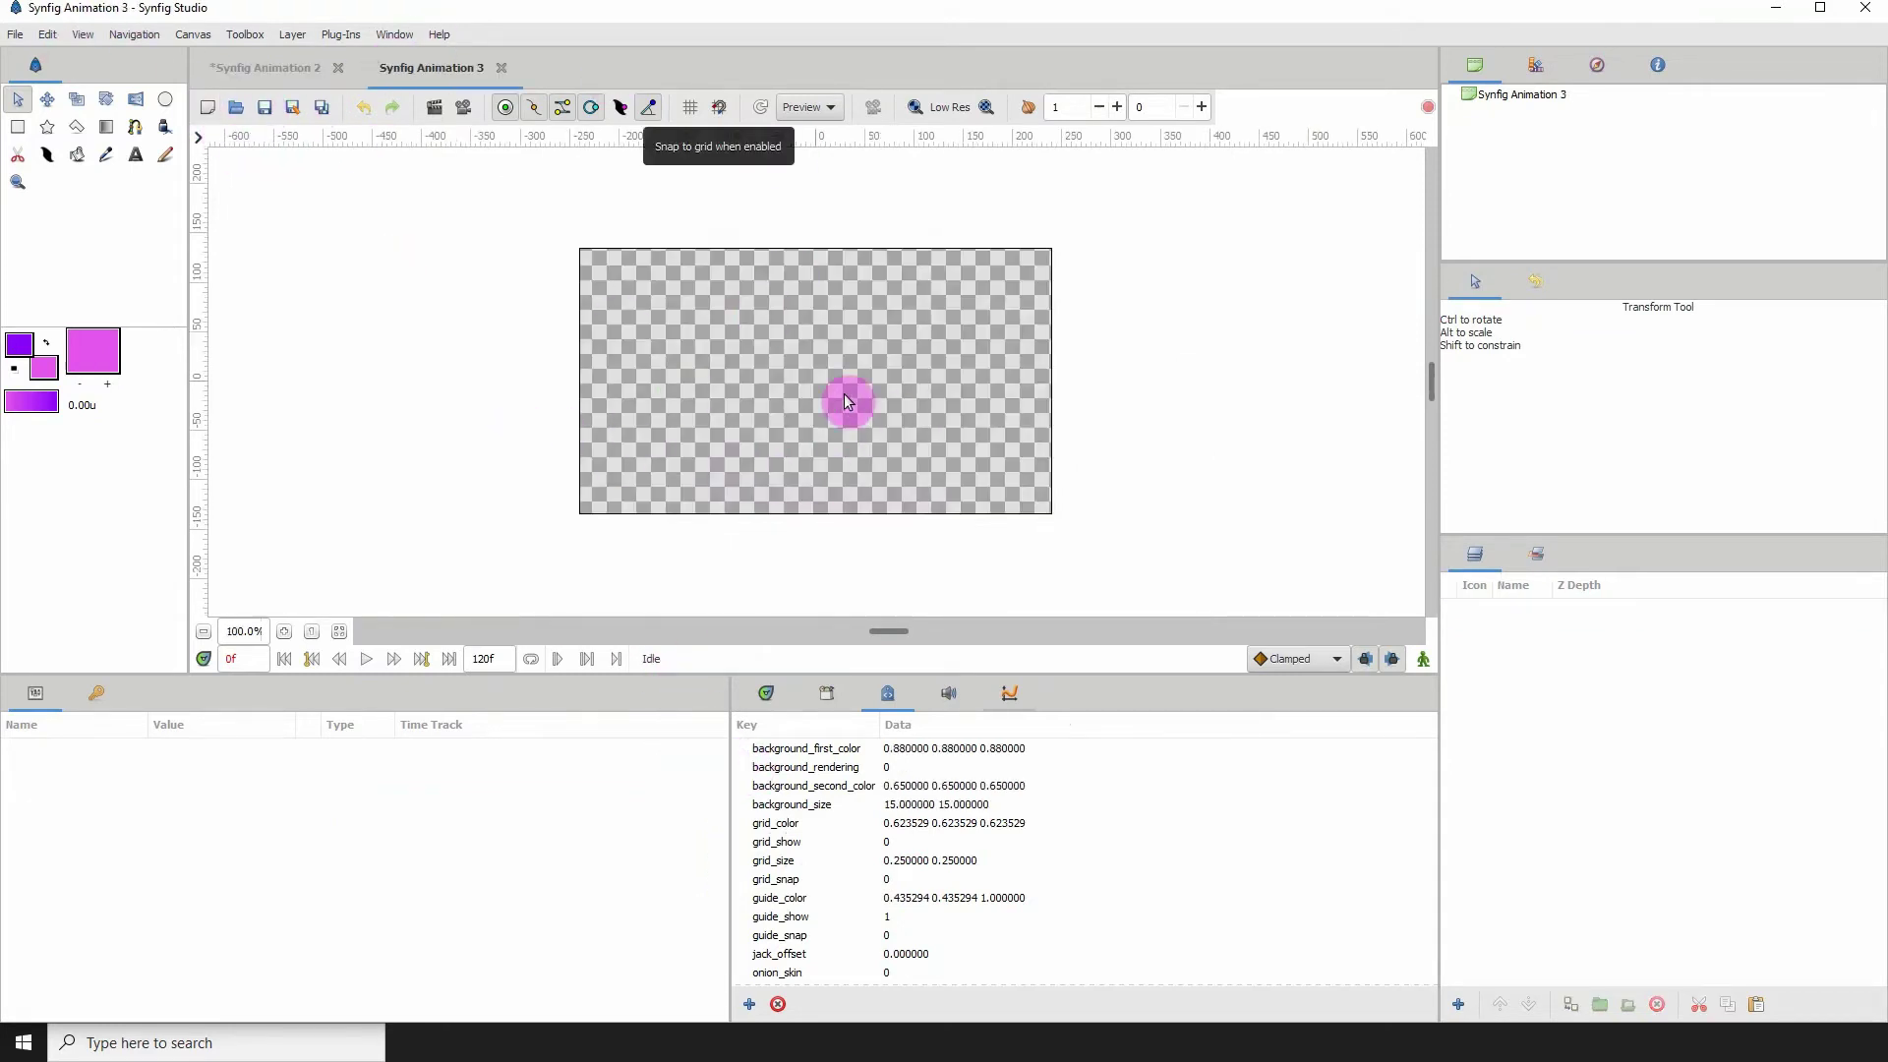
click(499, 70)
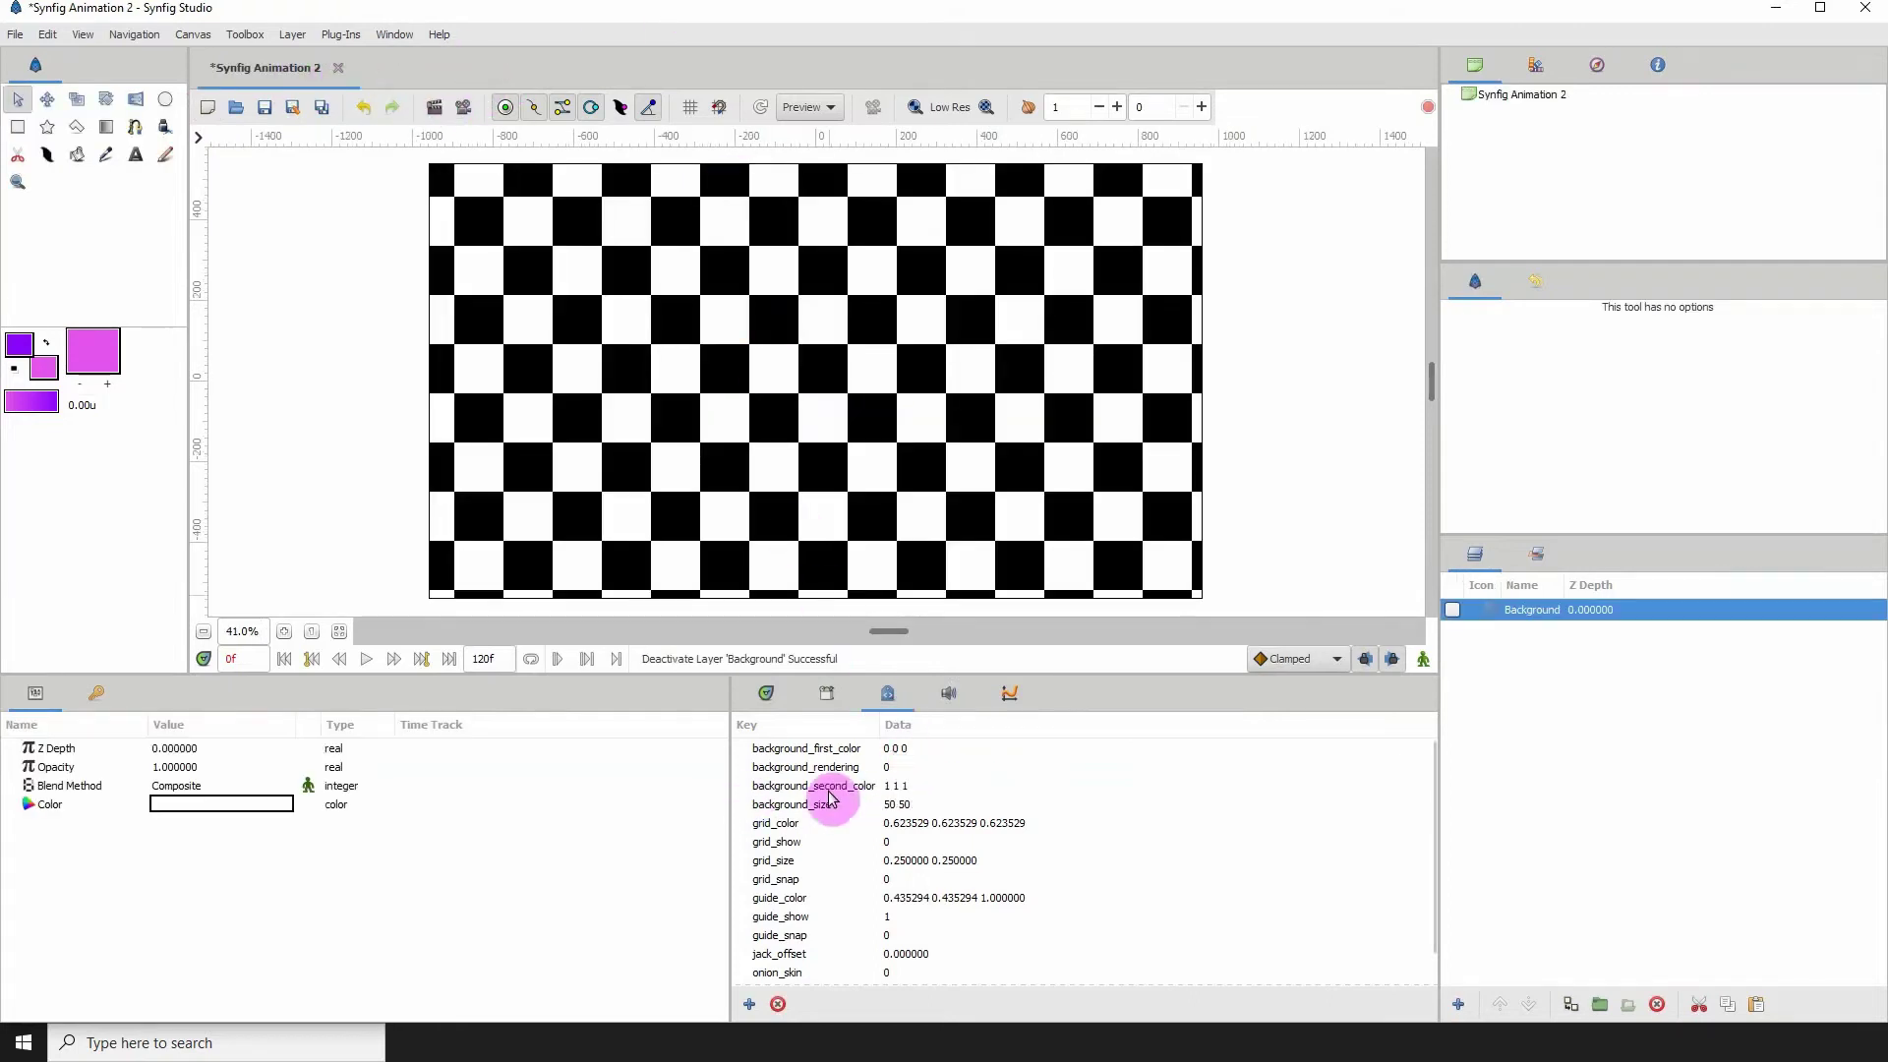
Step: Turn on the canvas grid and check the grid settings in the canvas options, cancelling without changes
click(780, 826)
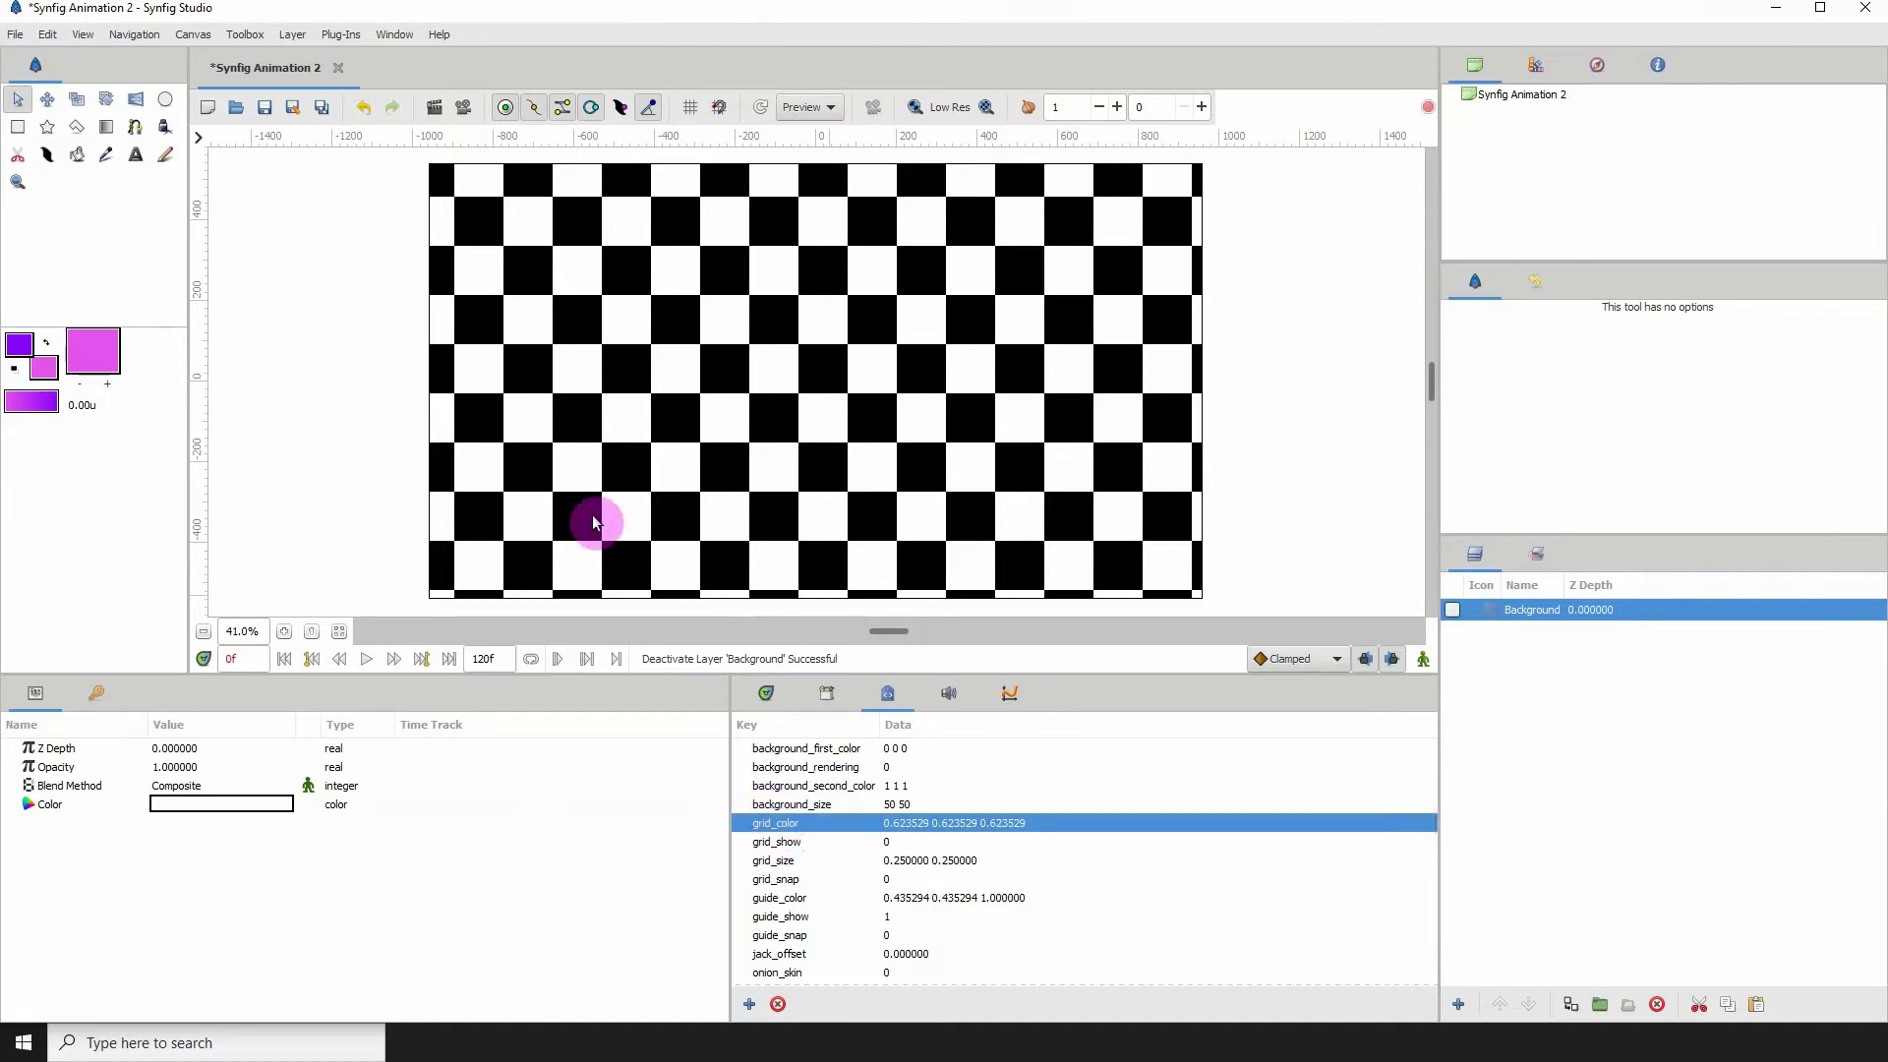
key(numbersign)
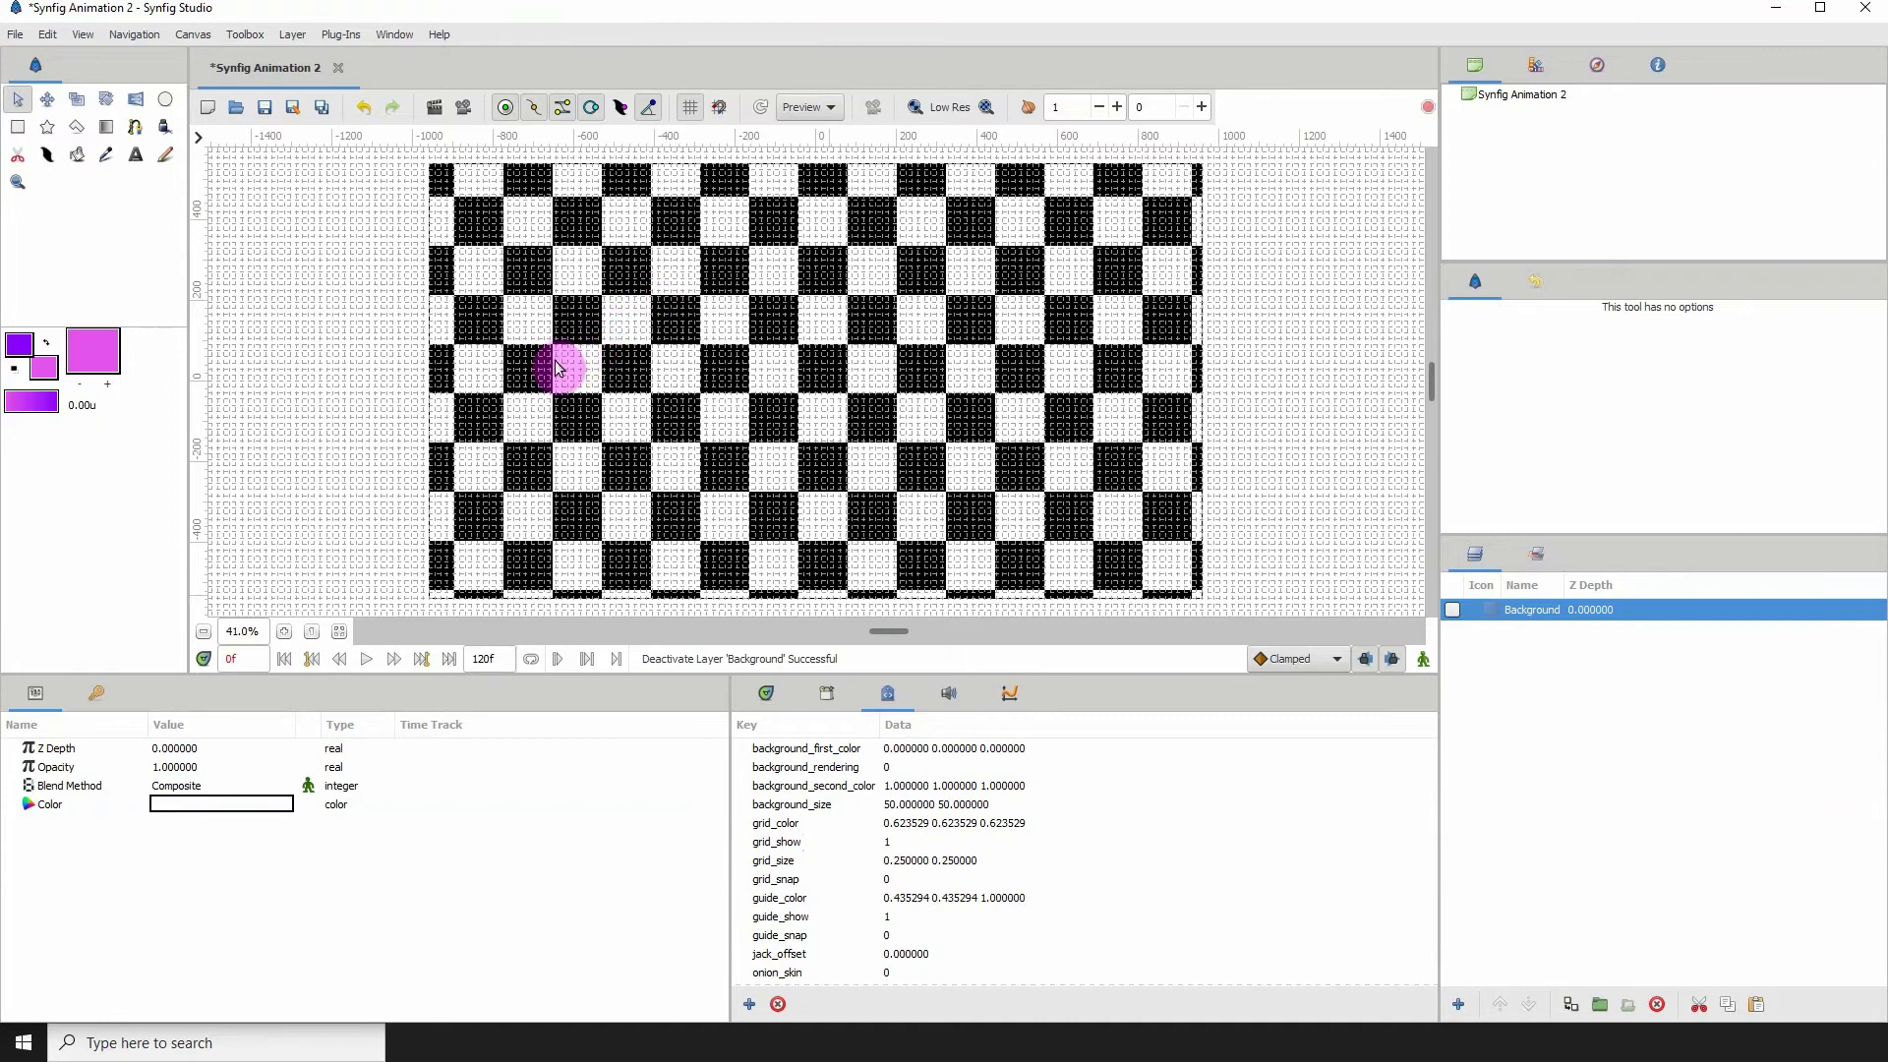
click(191, 39)
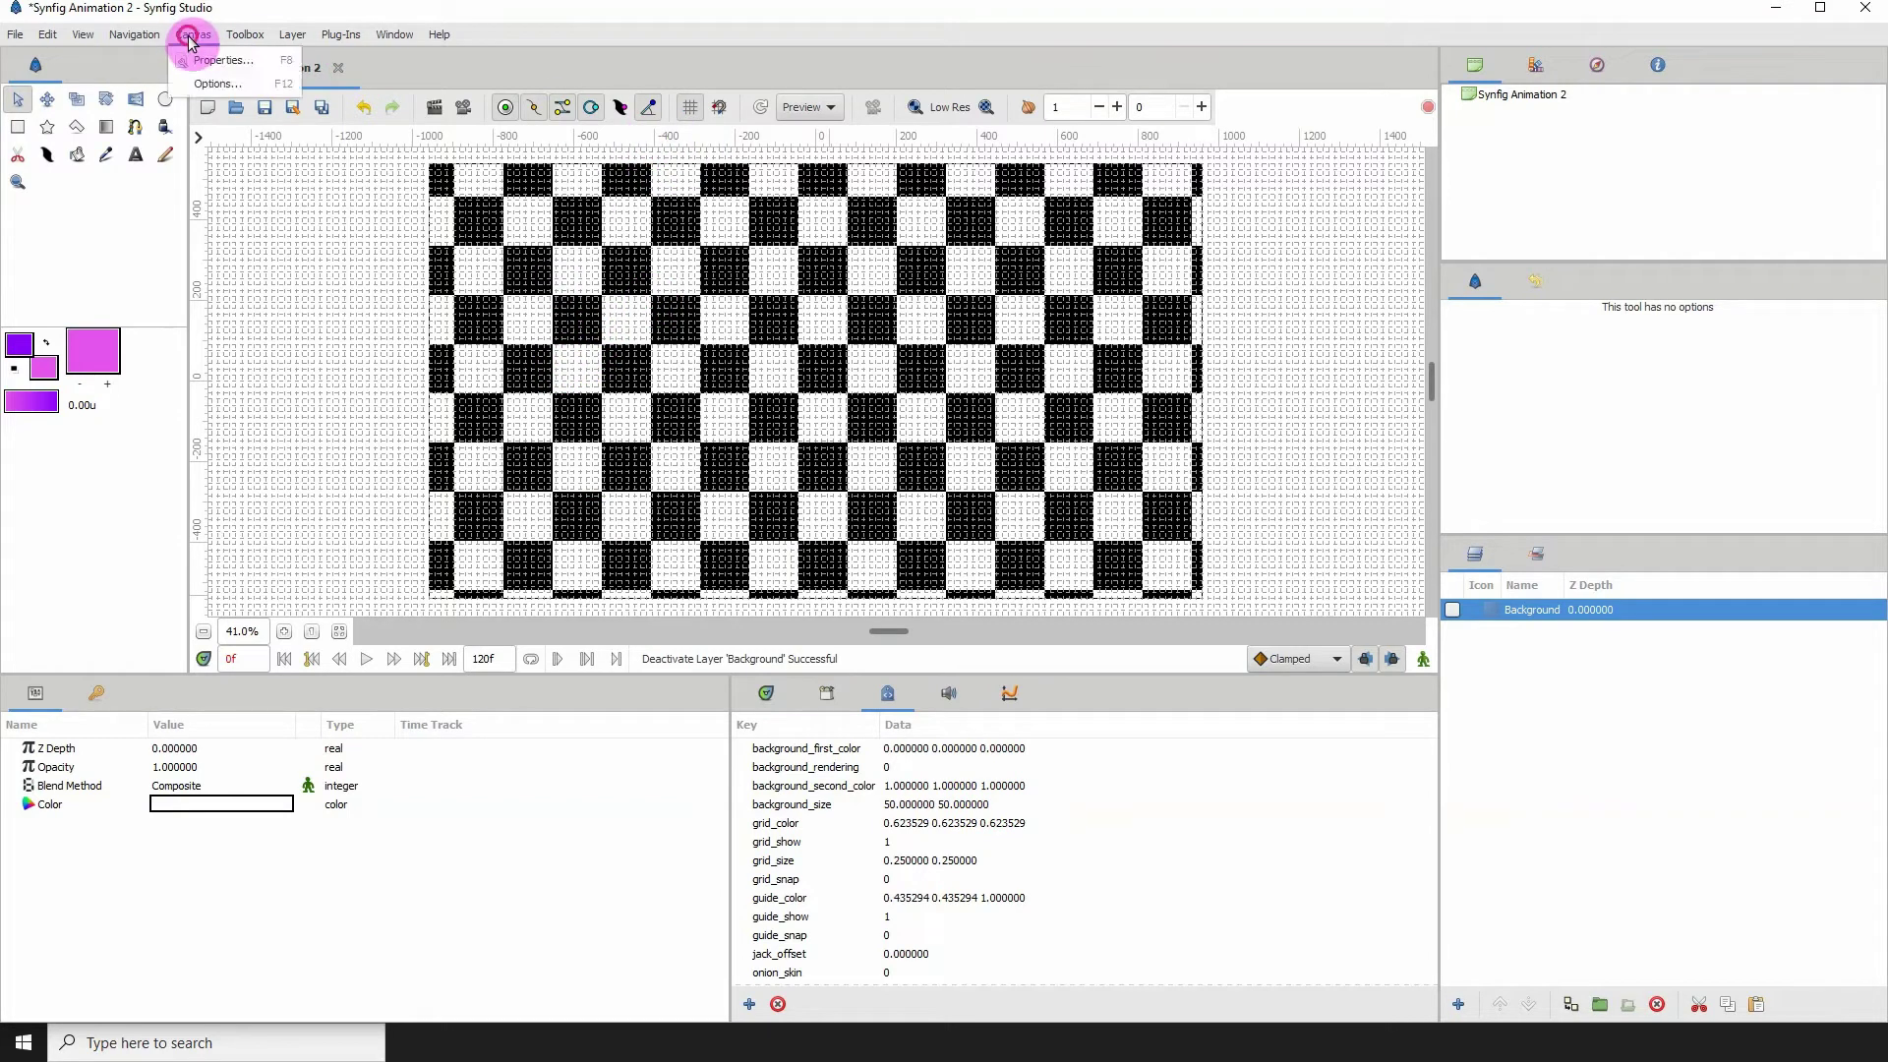
click(218, 85)
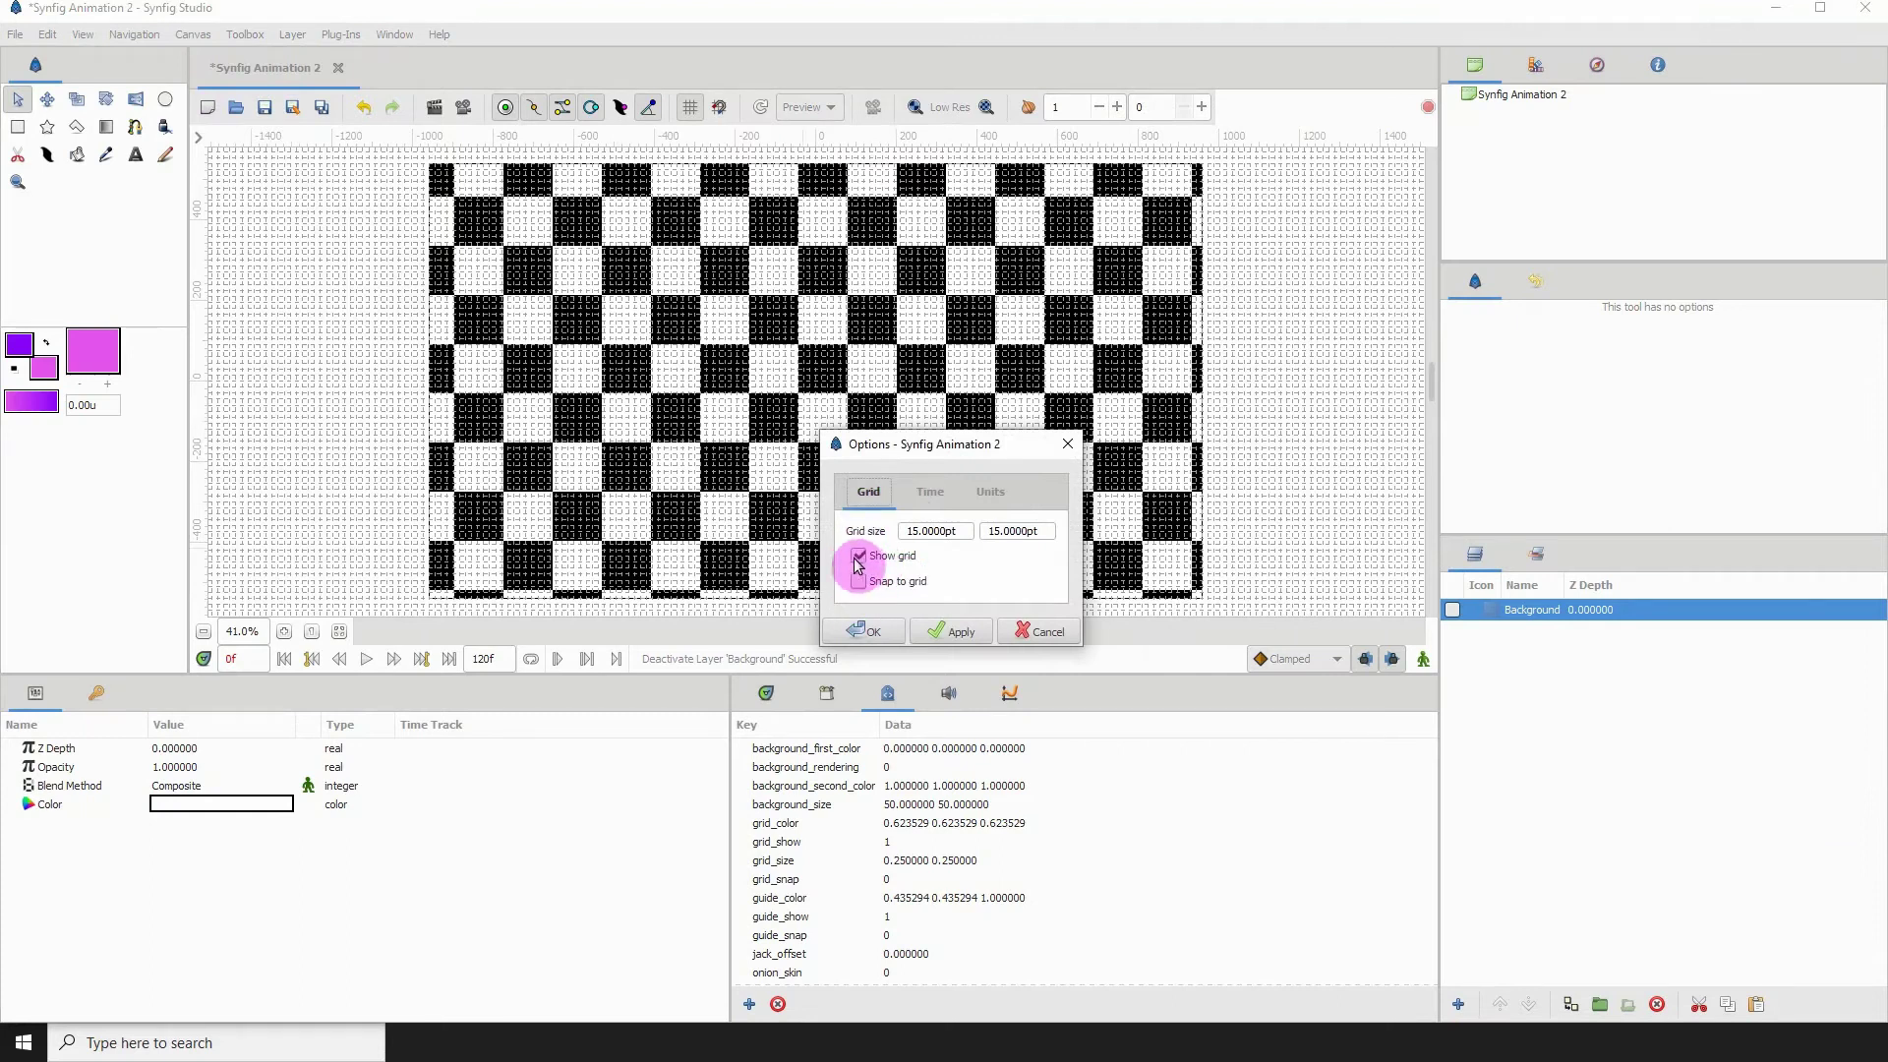
click(1043, 634)
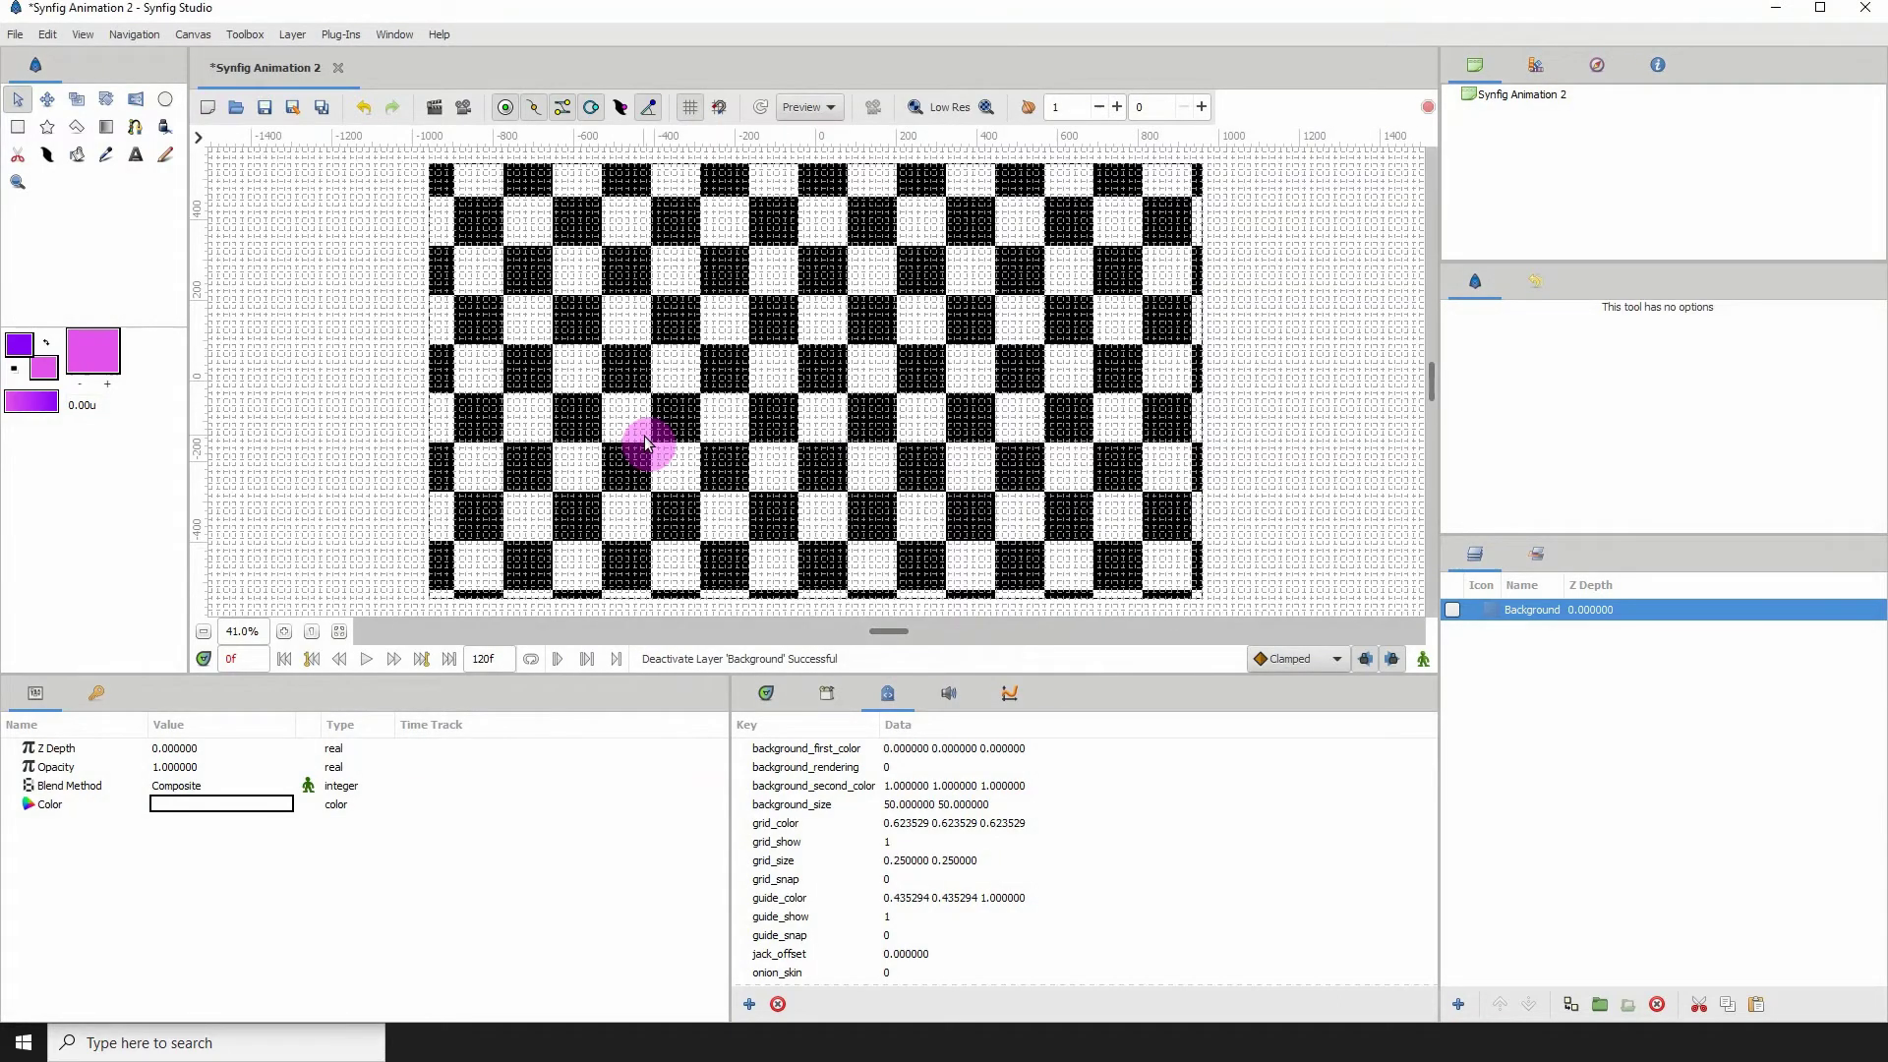
Step: Set the grid_color metadata value to 1 1 1 and inspect the grid over the checkered canvas
click(284, 634)
click(286, 634)
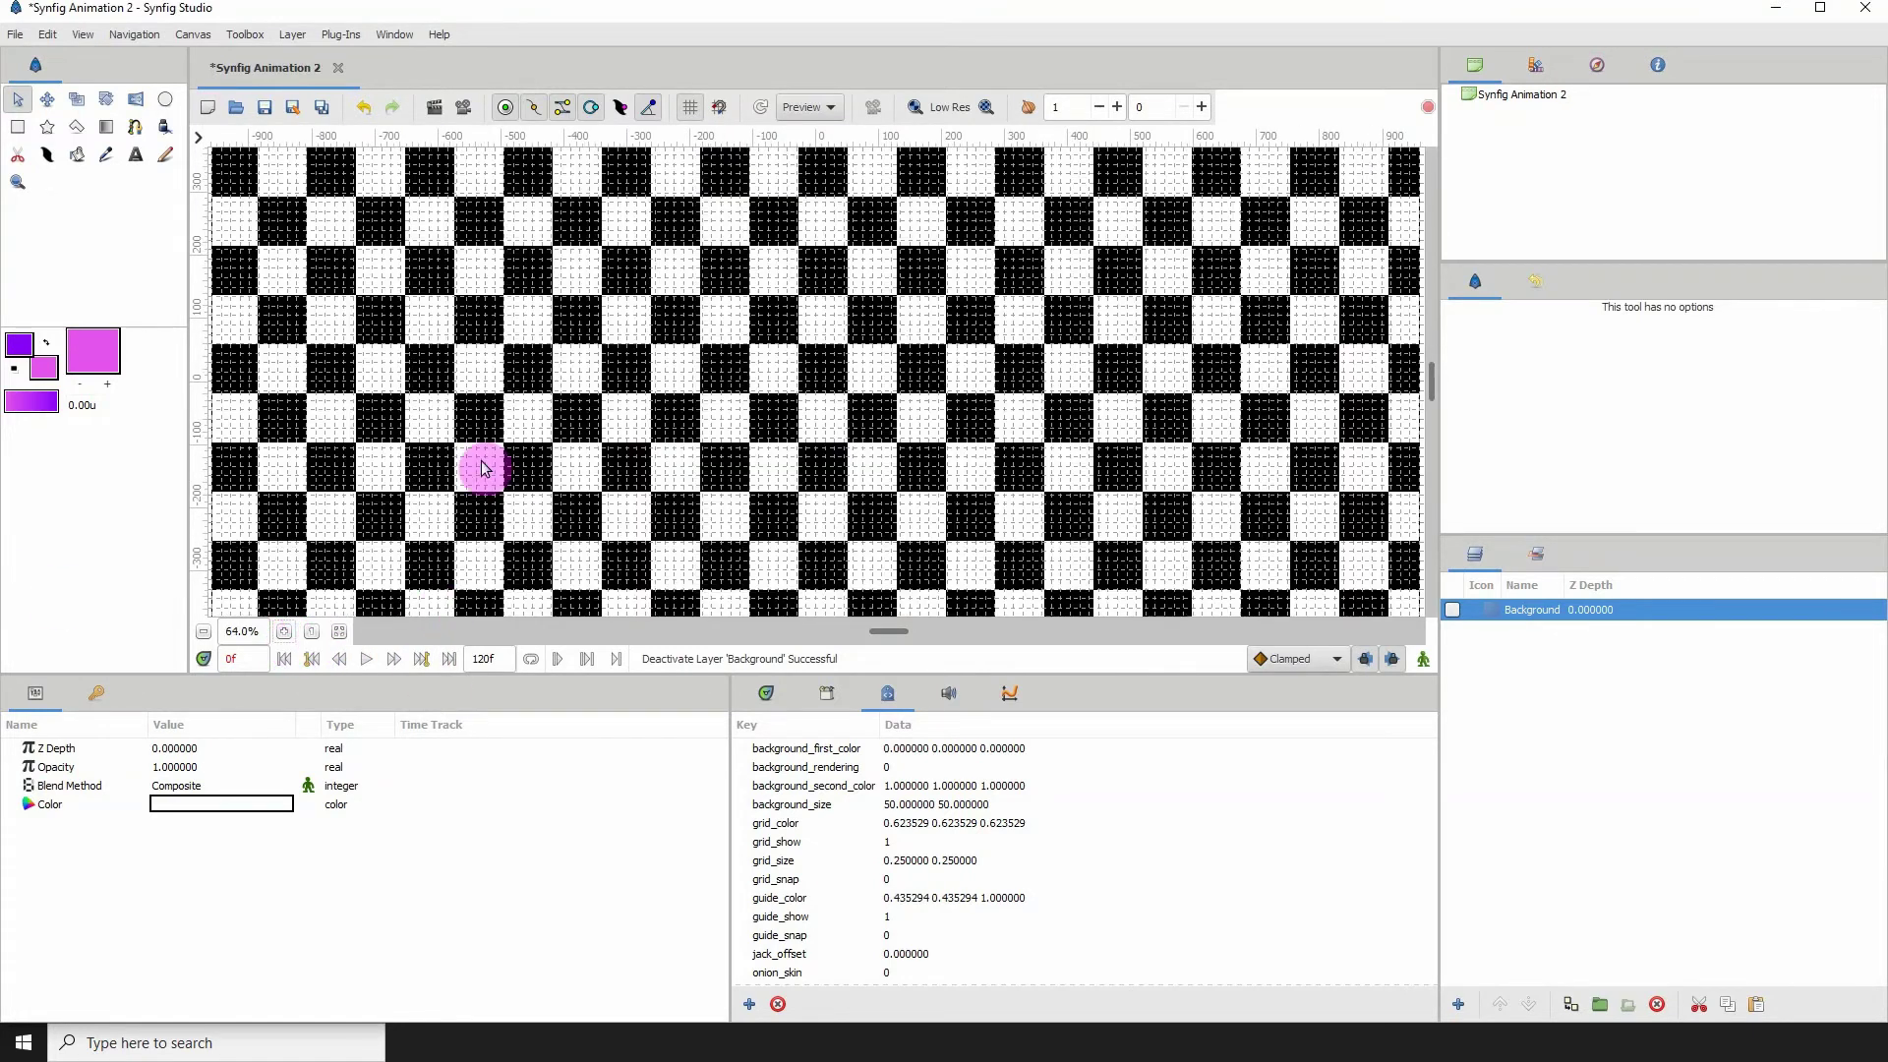
scroll(334, 375, left, 5)
scroll(535, 401, left, 2)
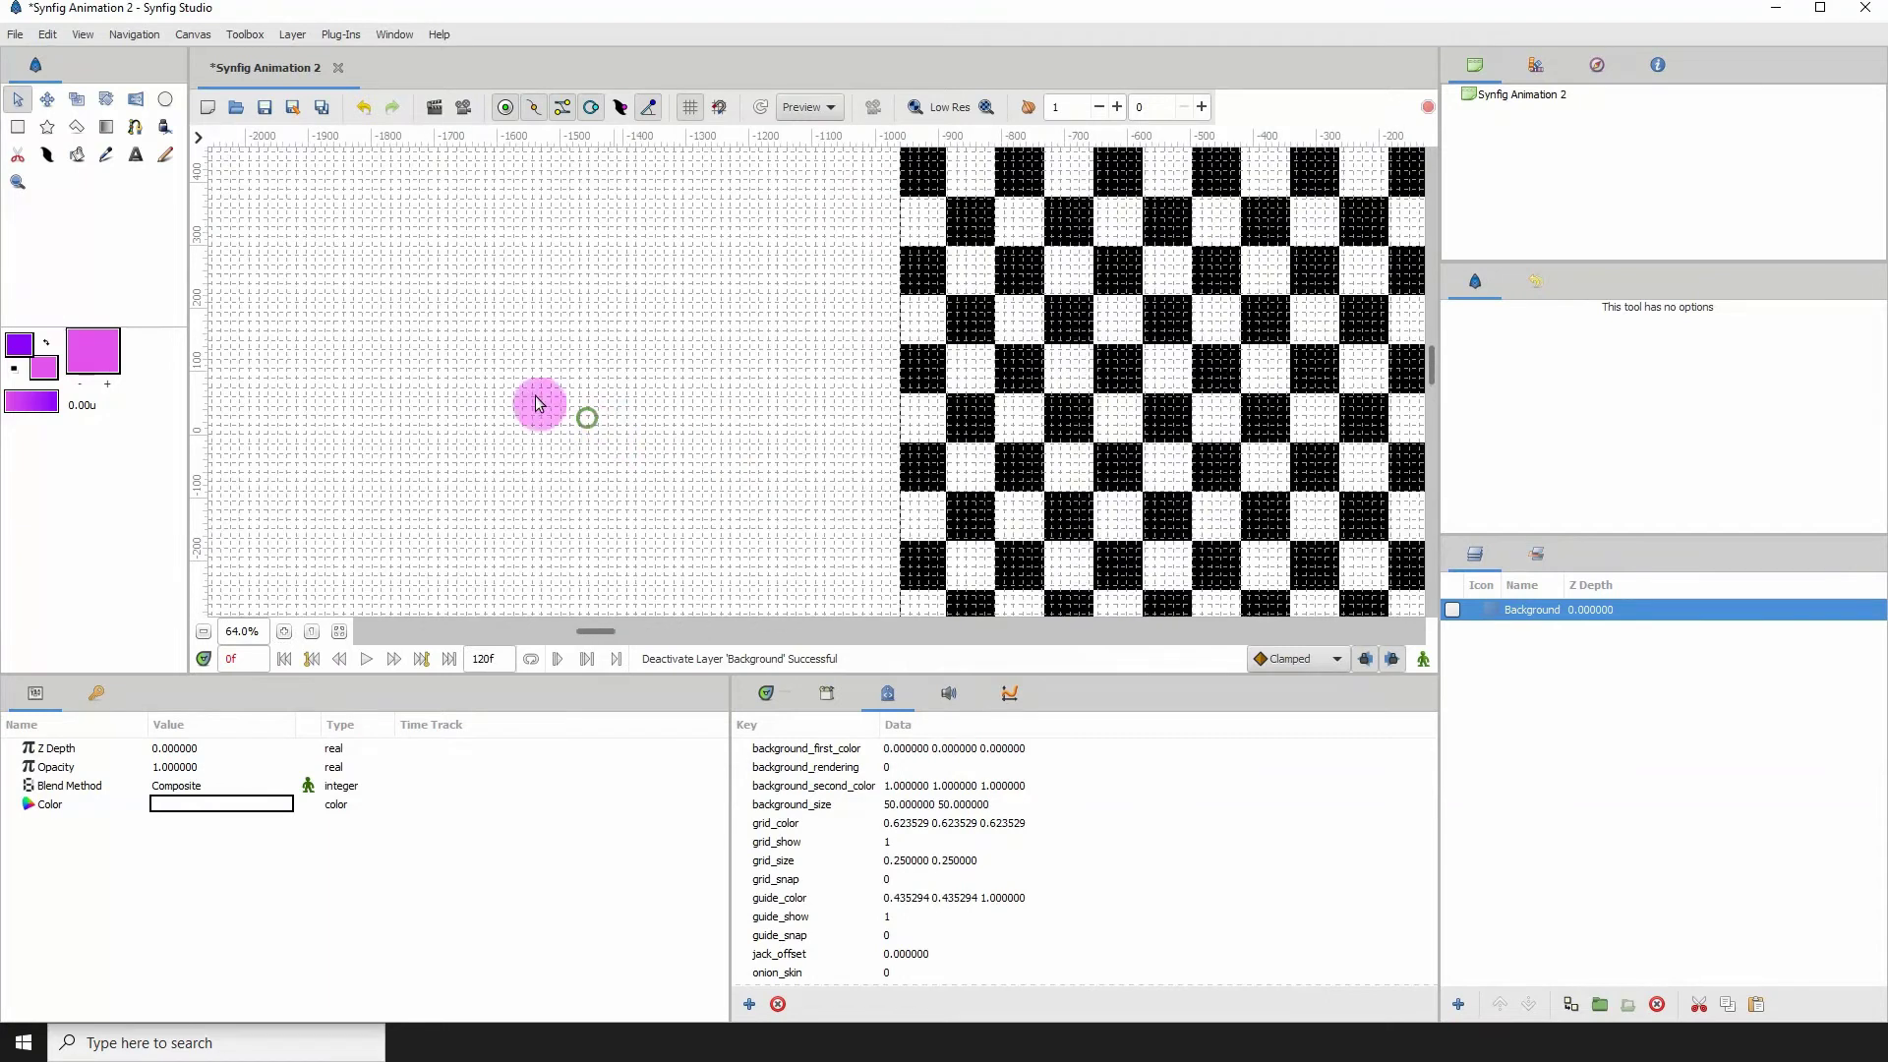
click(784, 838)
click(784, 826)
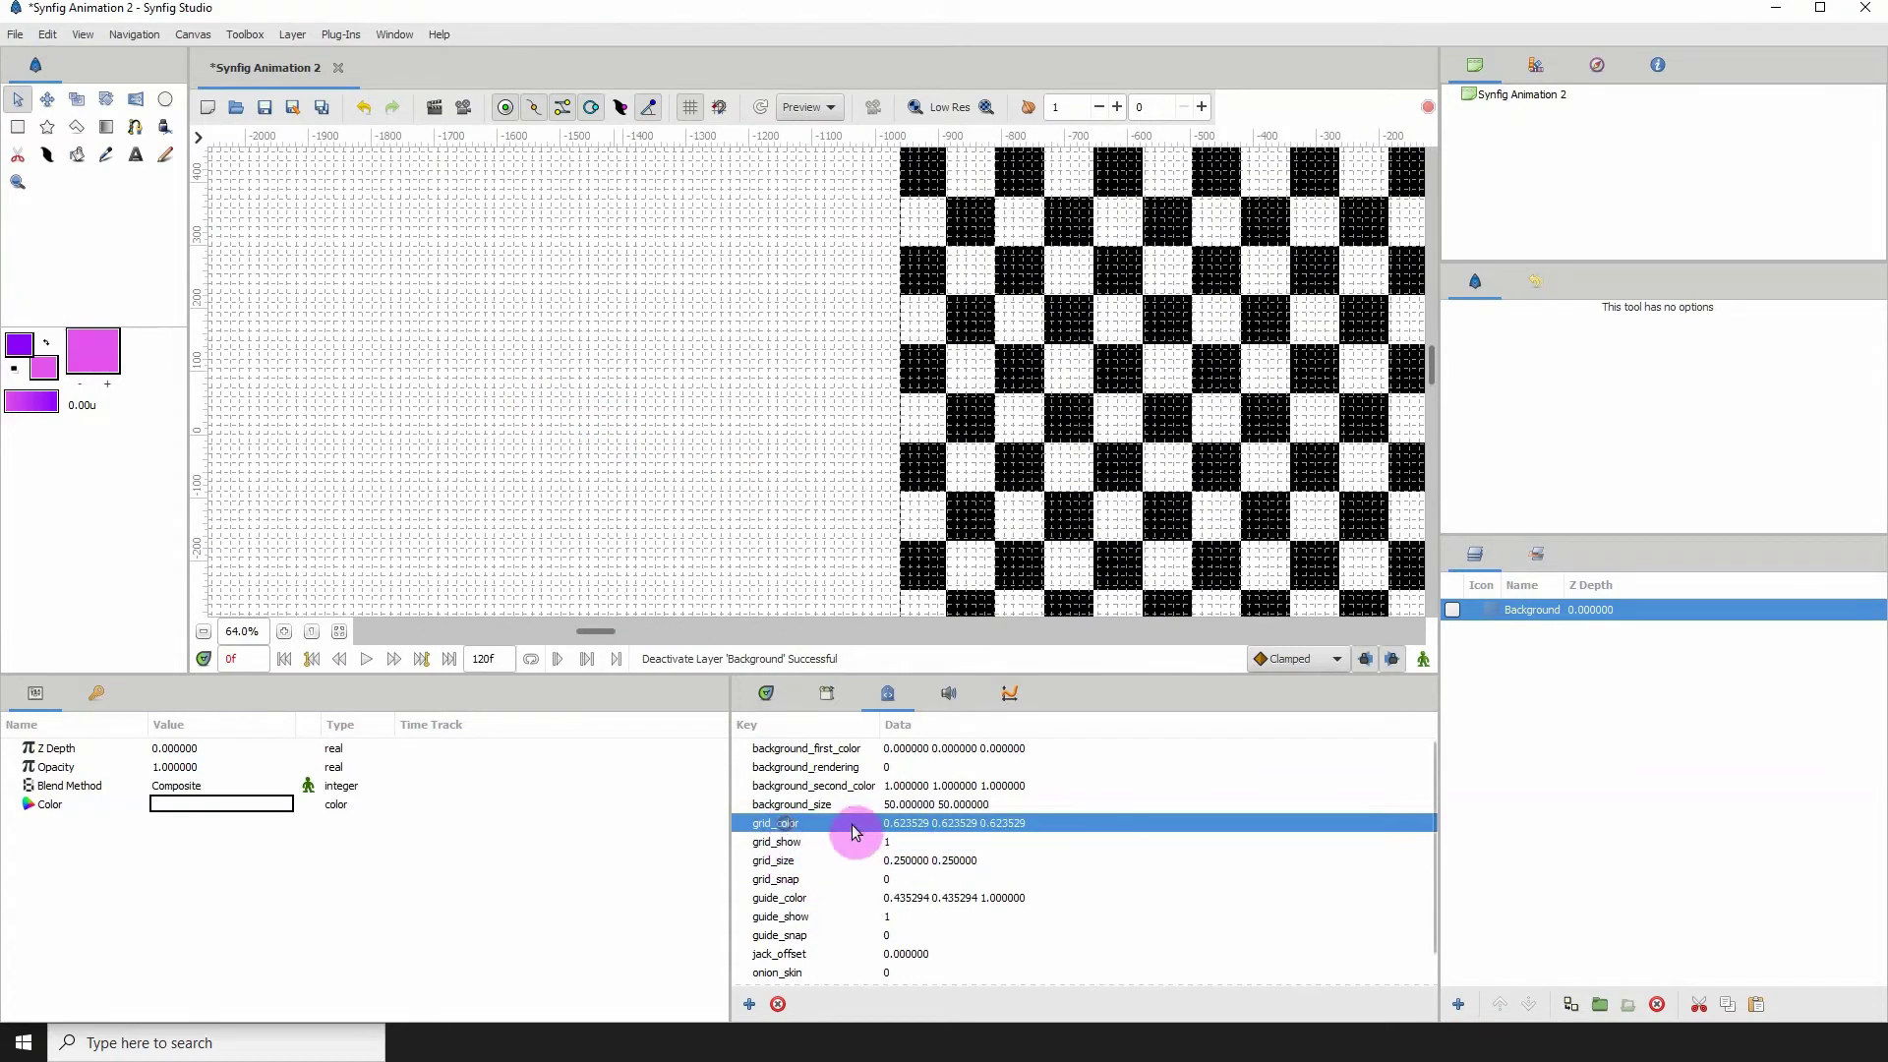
click(899, 826)
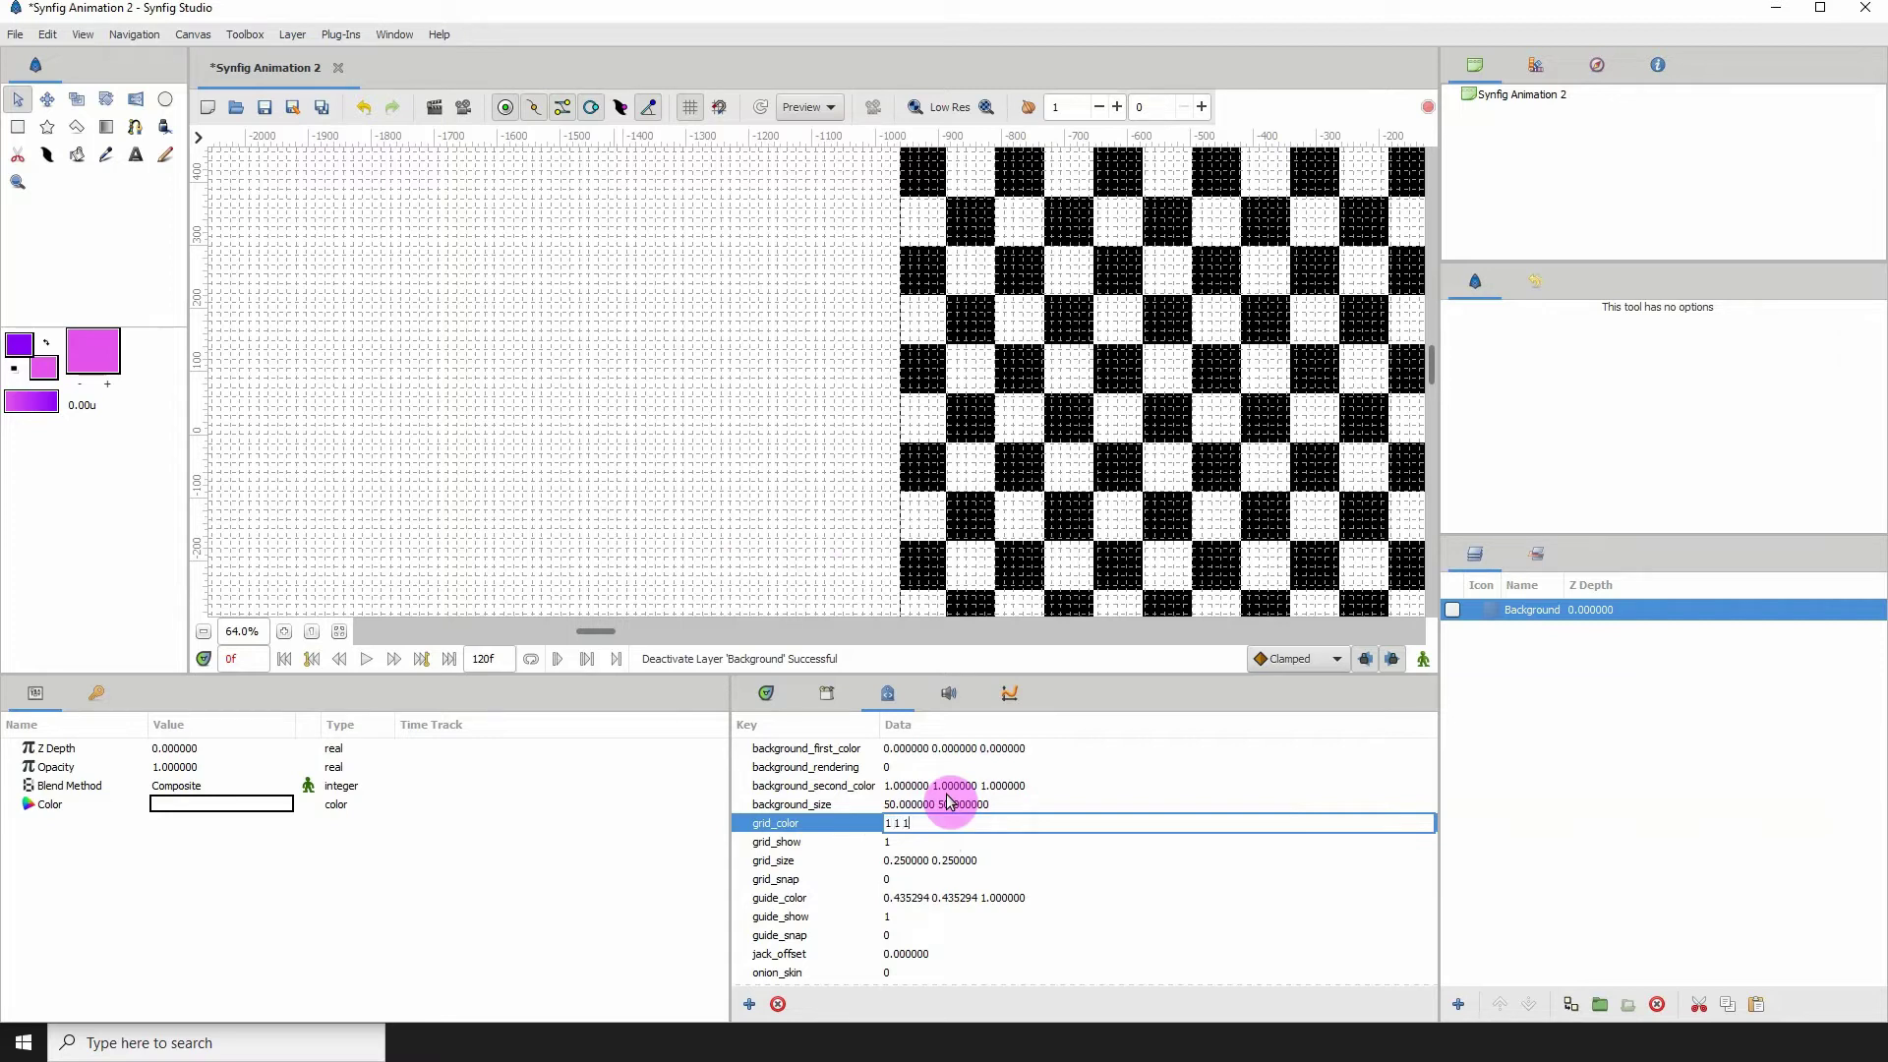
key(Return)
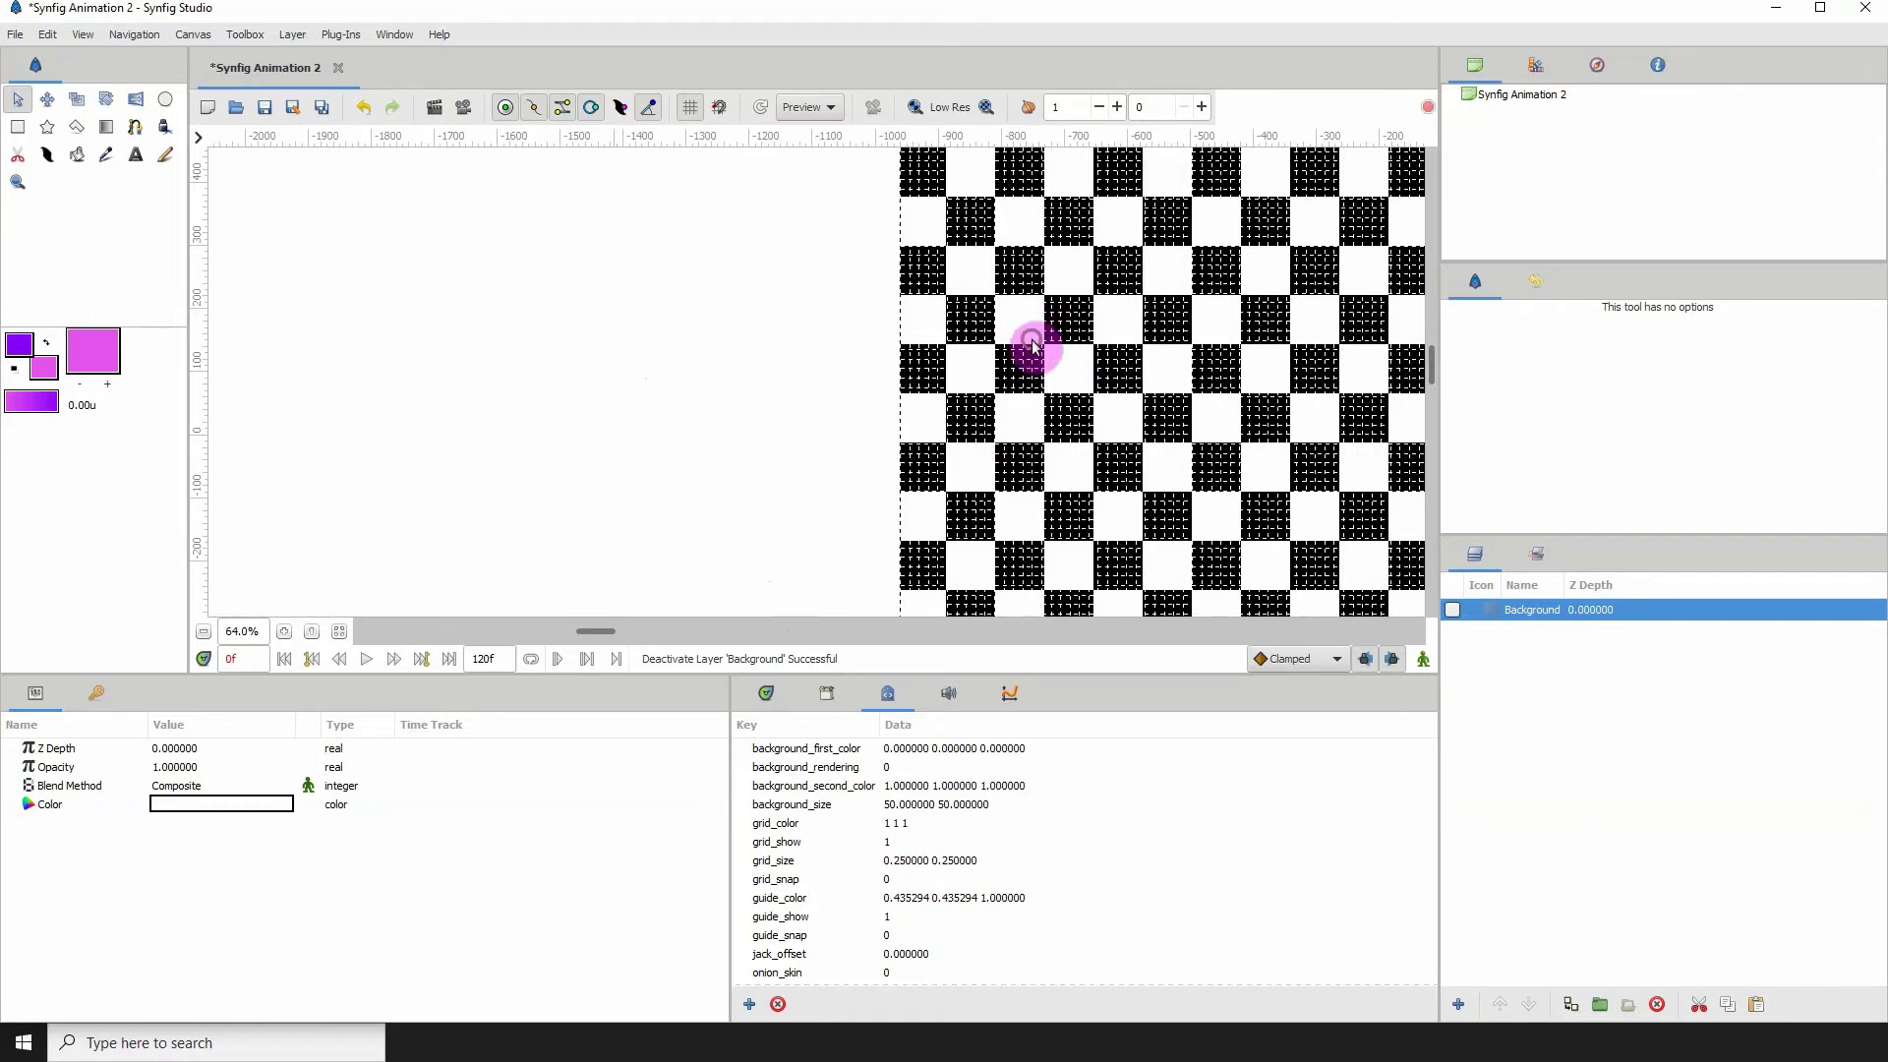
scroll(944, 346, right, 5)
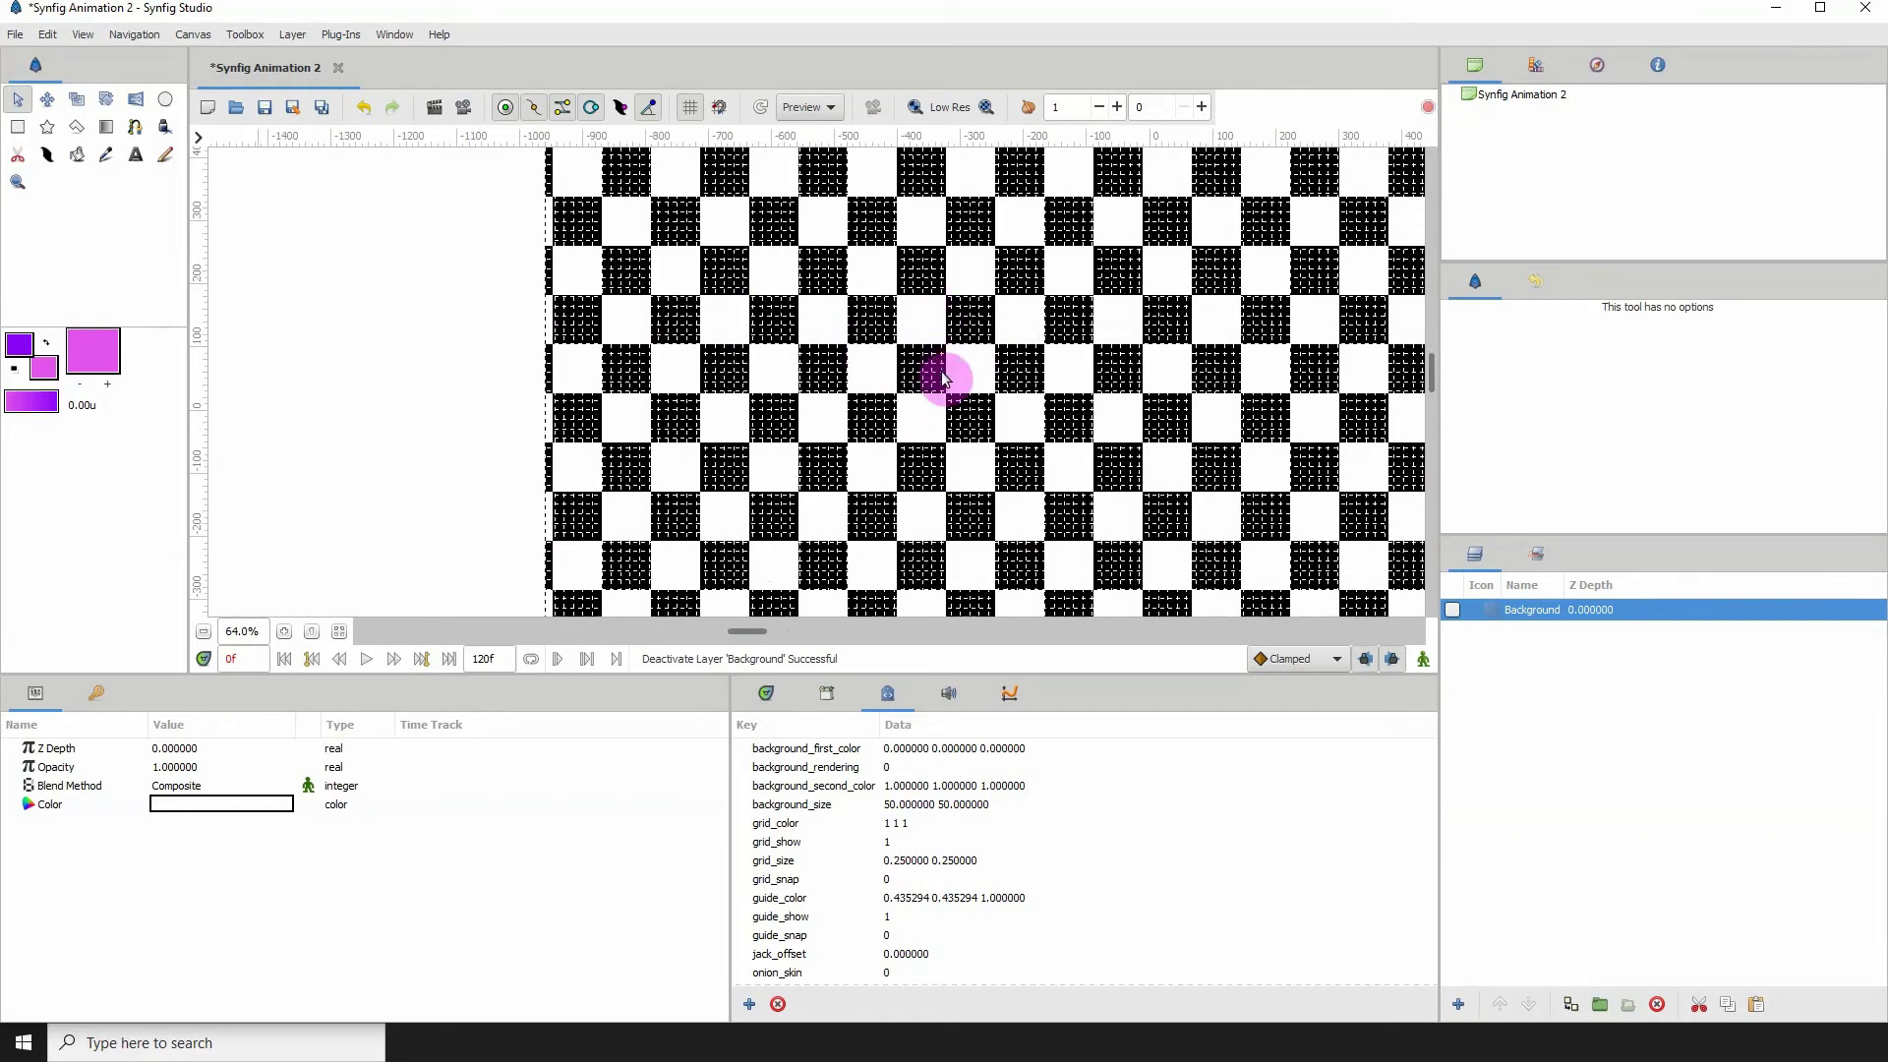
Step: Set the grid_color metadata value to 0 0 0 and inspect the grid over the checkered canvas
scroll(438, 342, left, 2)
scroll(452, 393, left, 4)
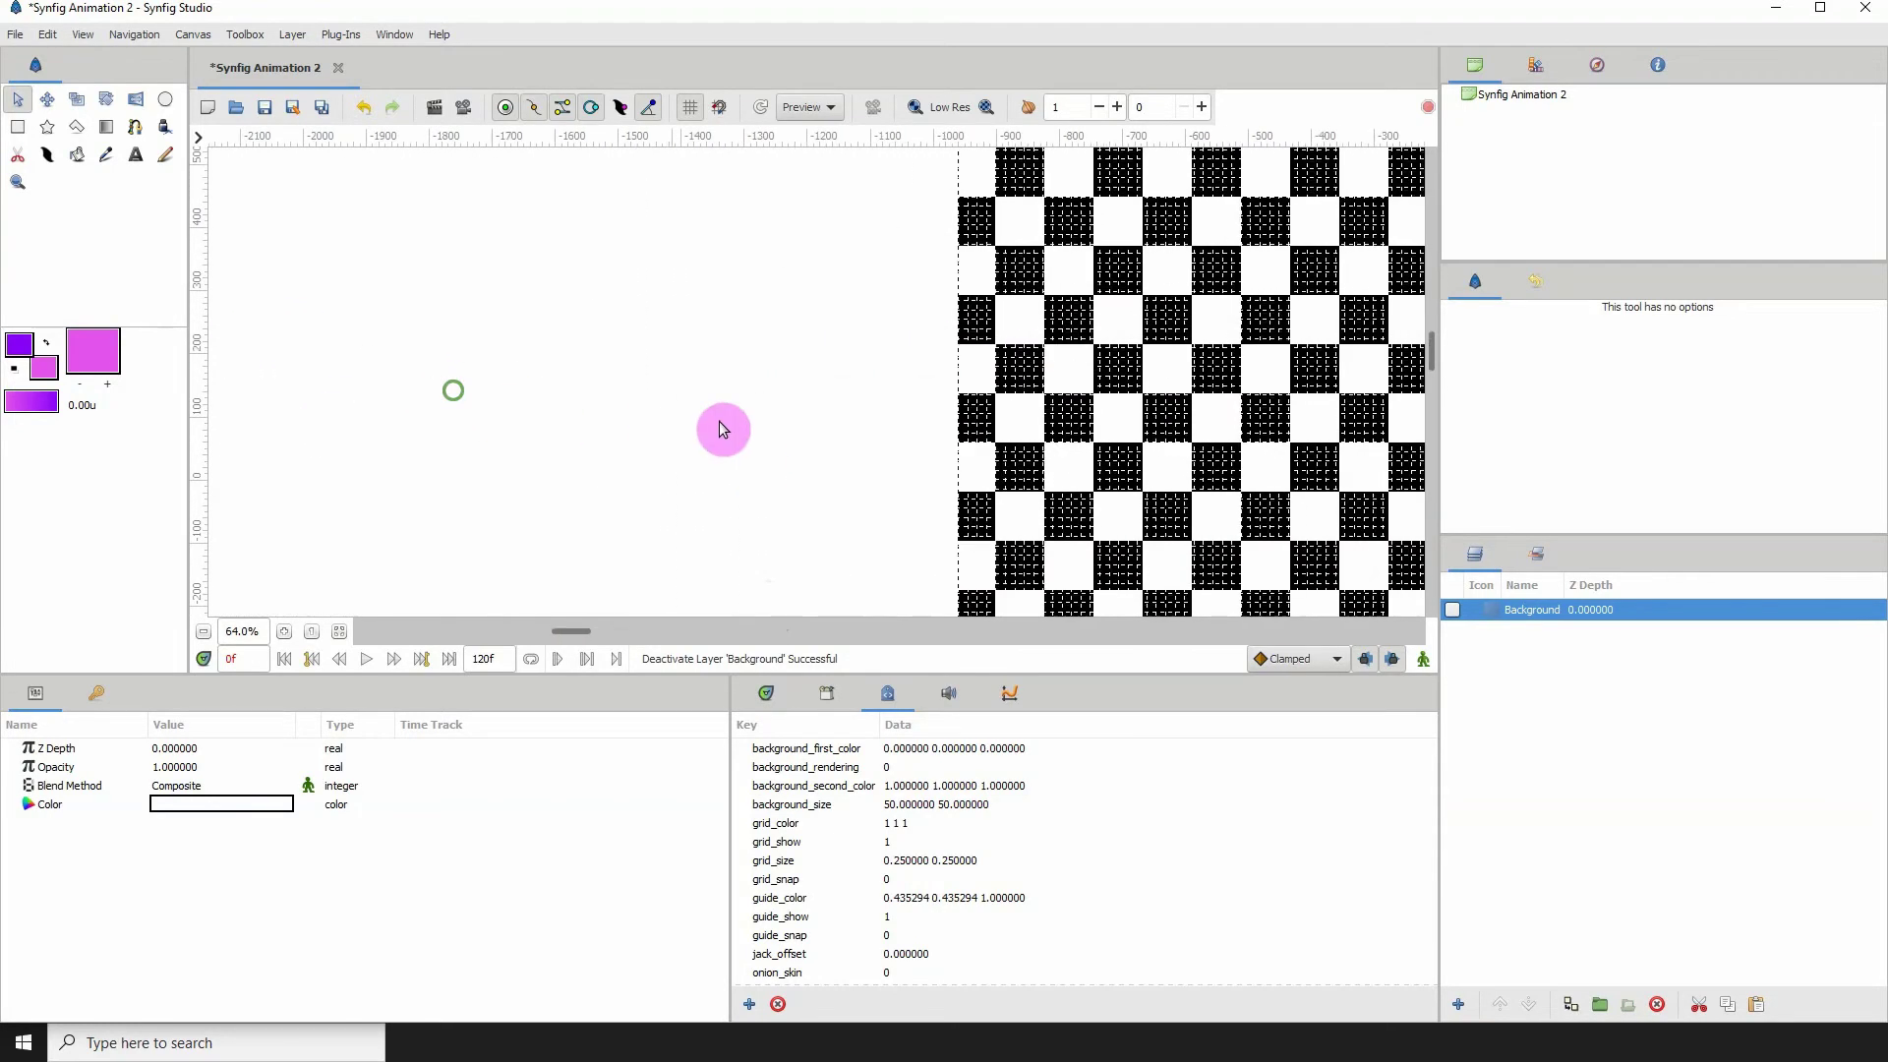
scroll(708, 413, right, 7)
scroll(767, 385, right, 2)
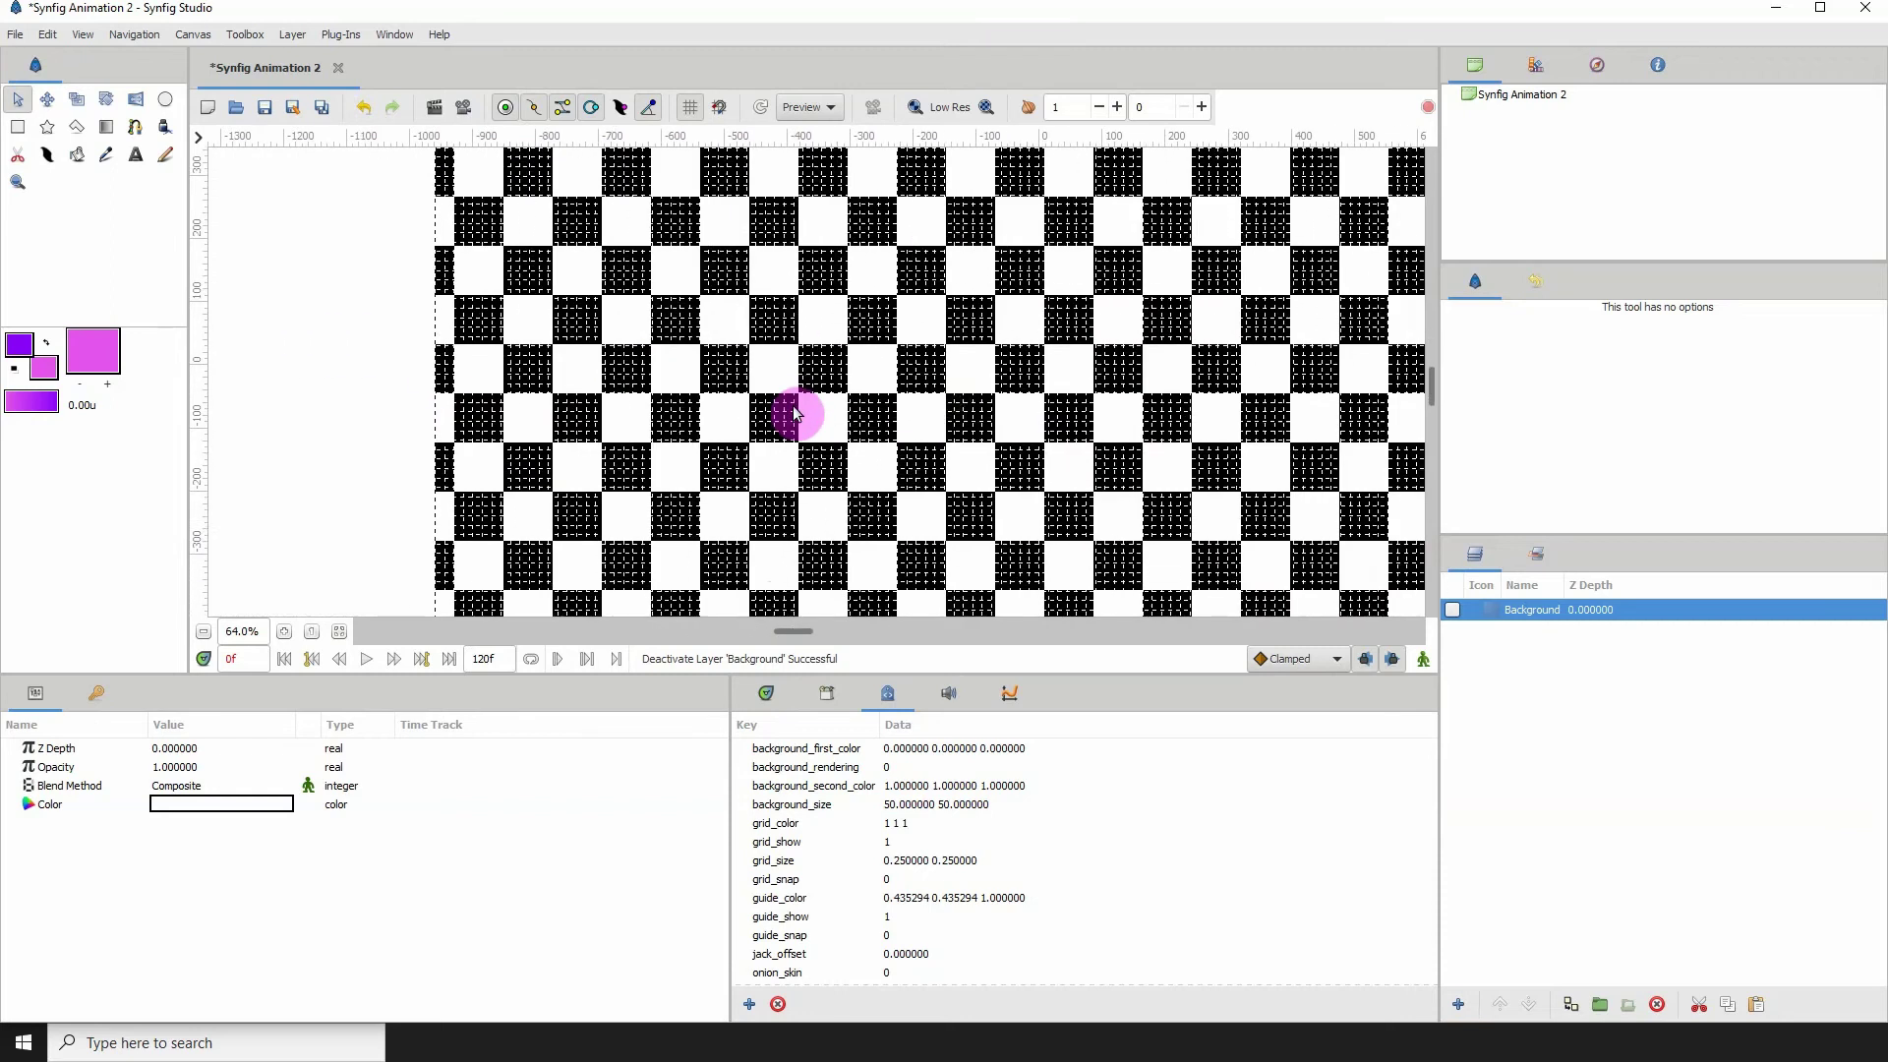
click(893, 826)
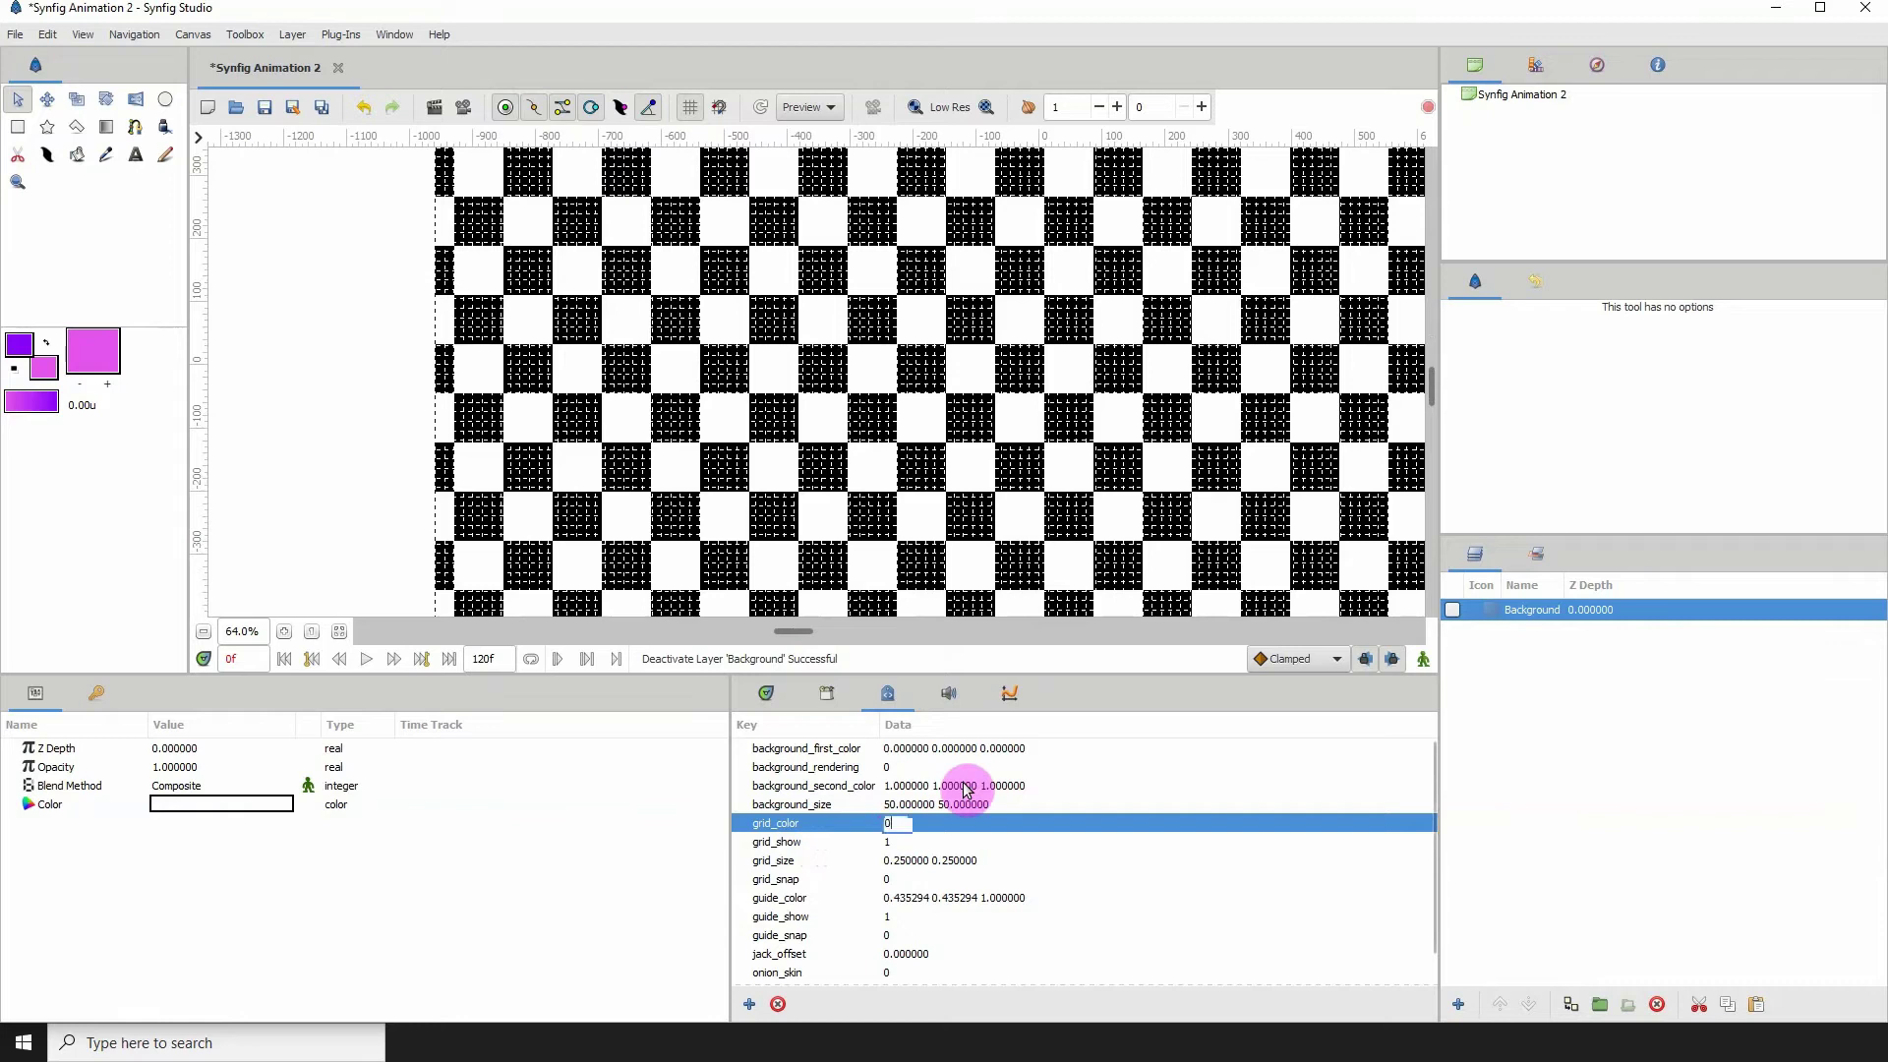
text(0 0 0)
key(Return)
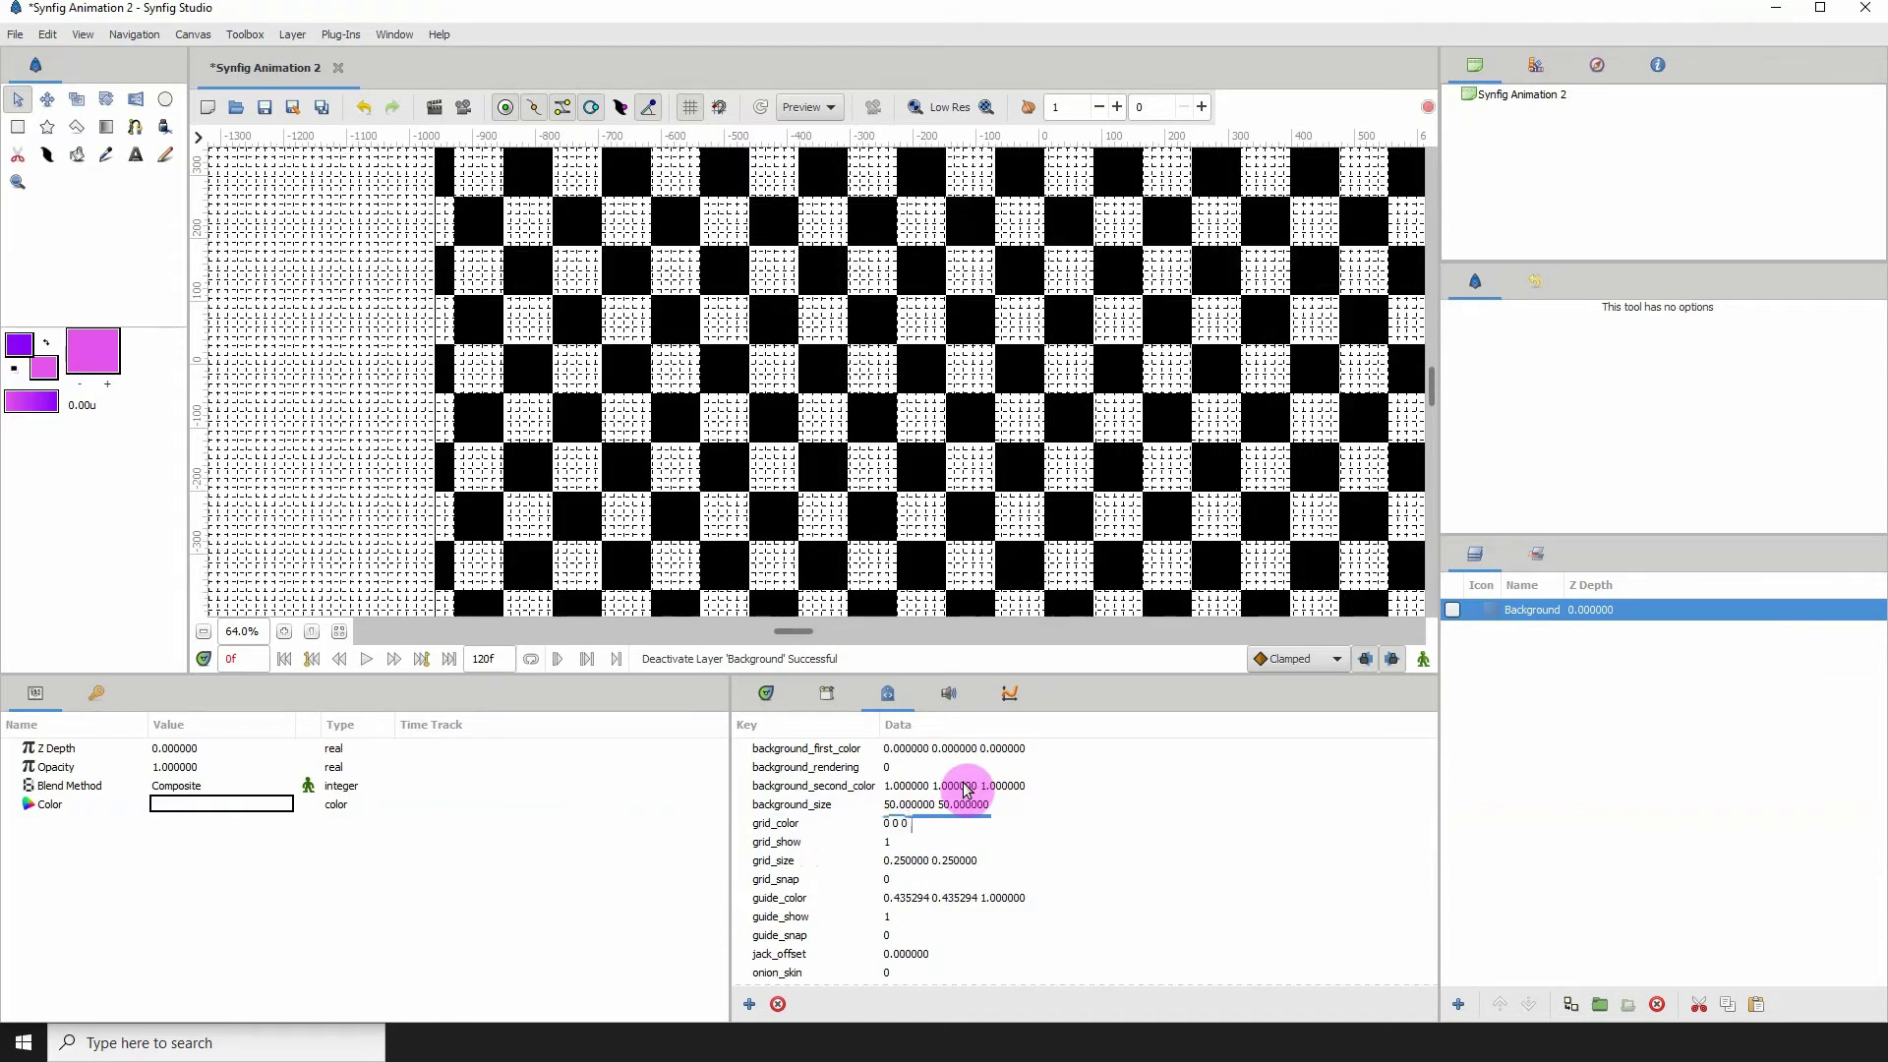
scroll(574, 435, left, 3)
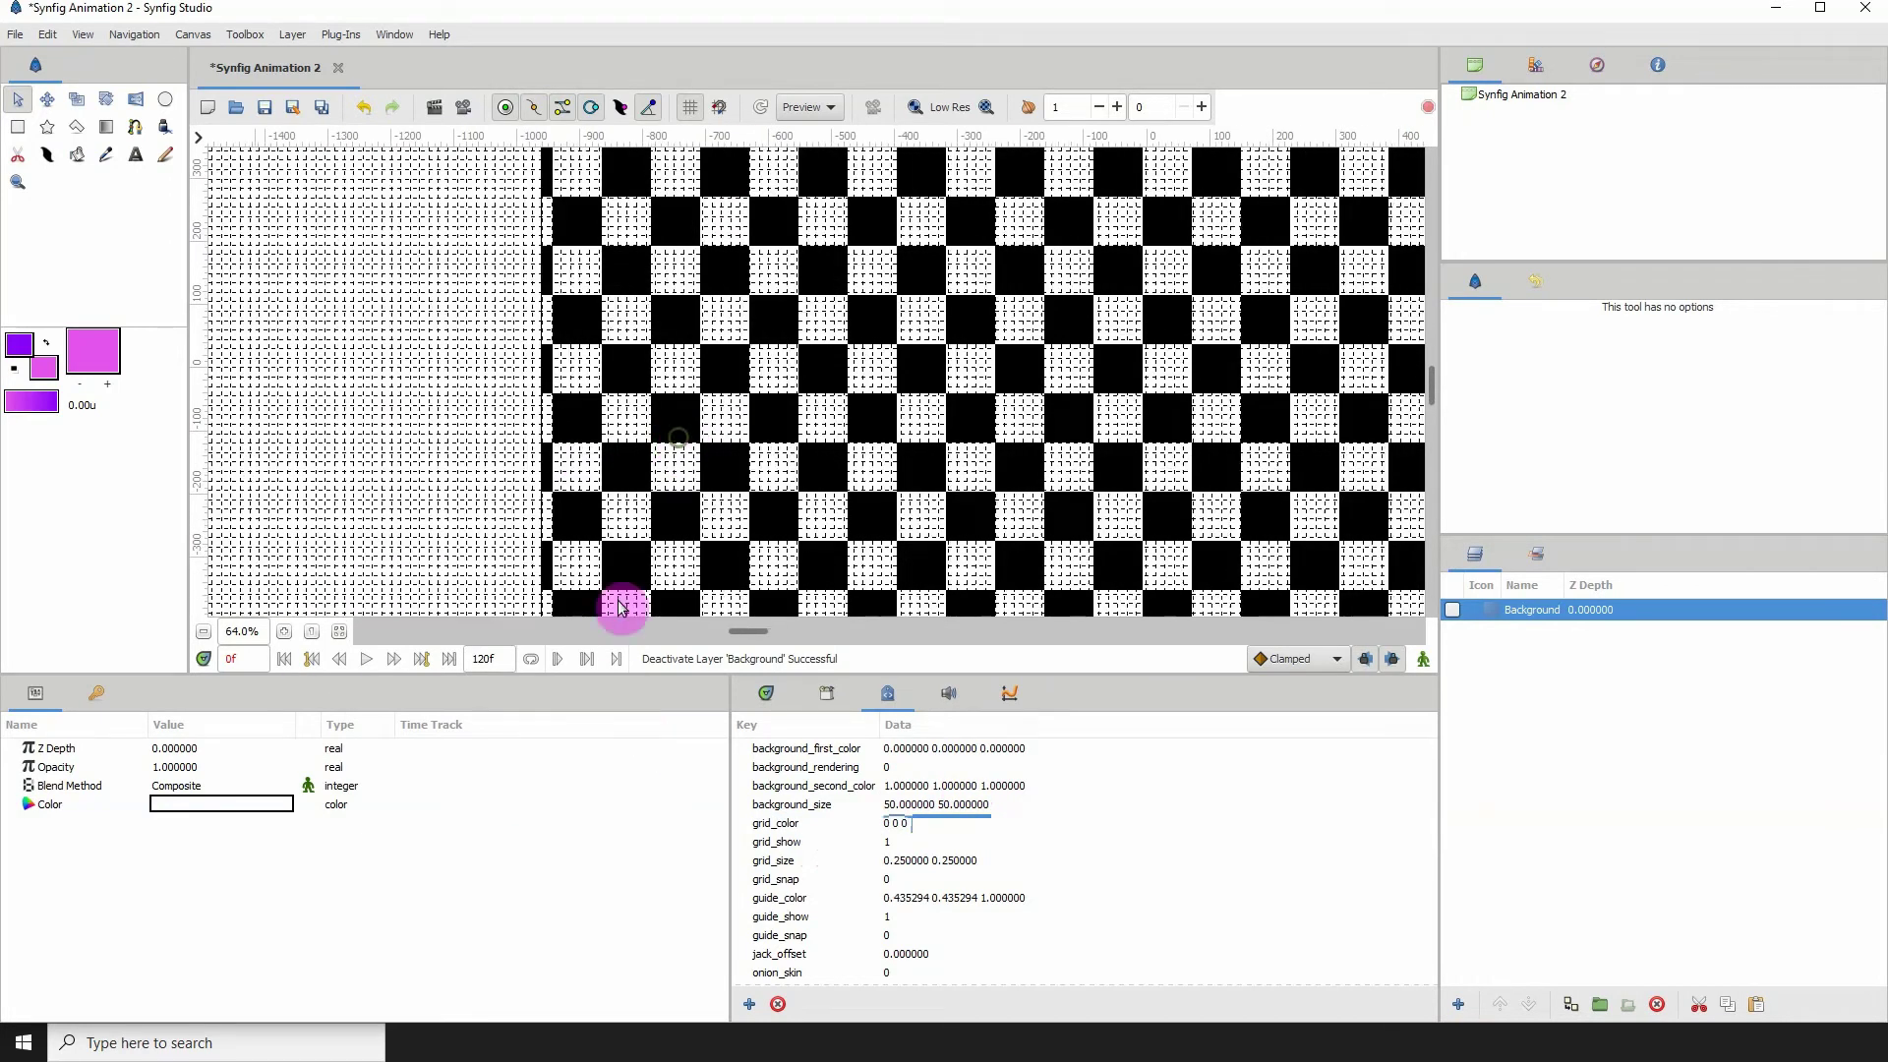
Step: Set the grid_show metadata value to 0 to hide the canvas grid
click(887, 843)
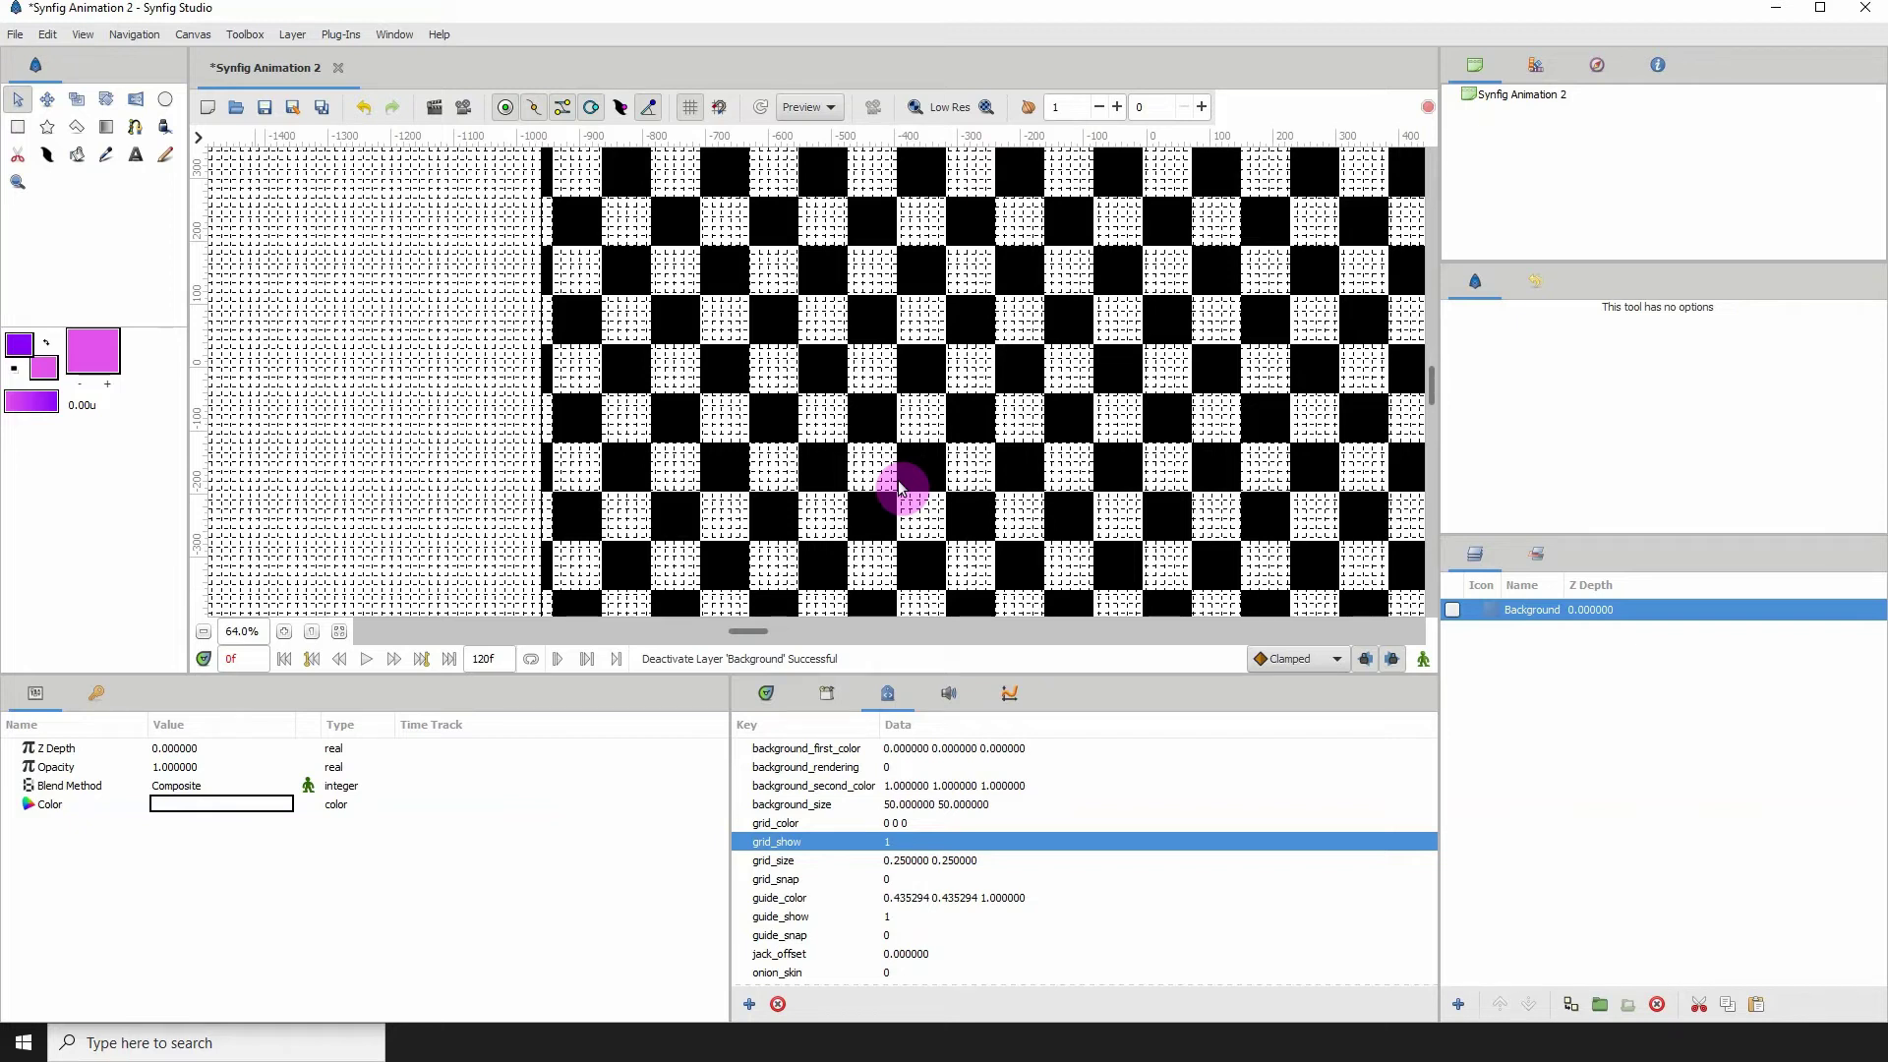
click(889, 846)
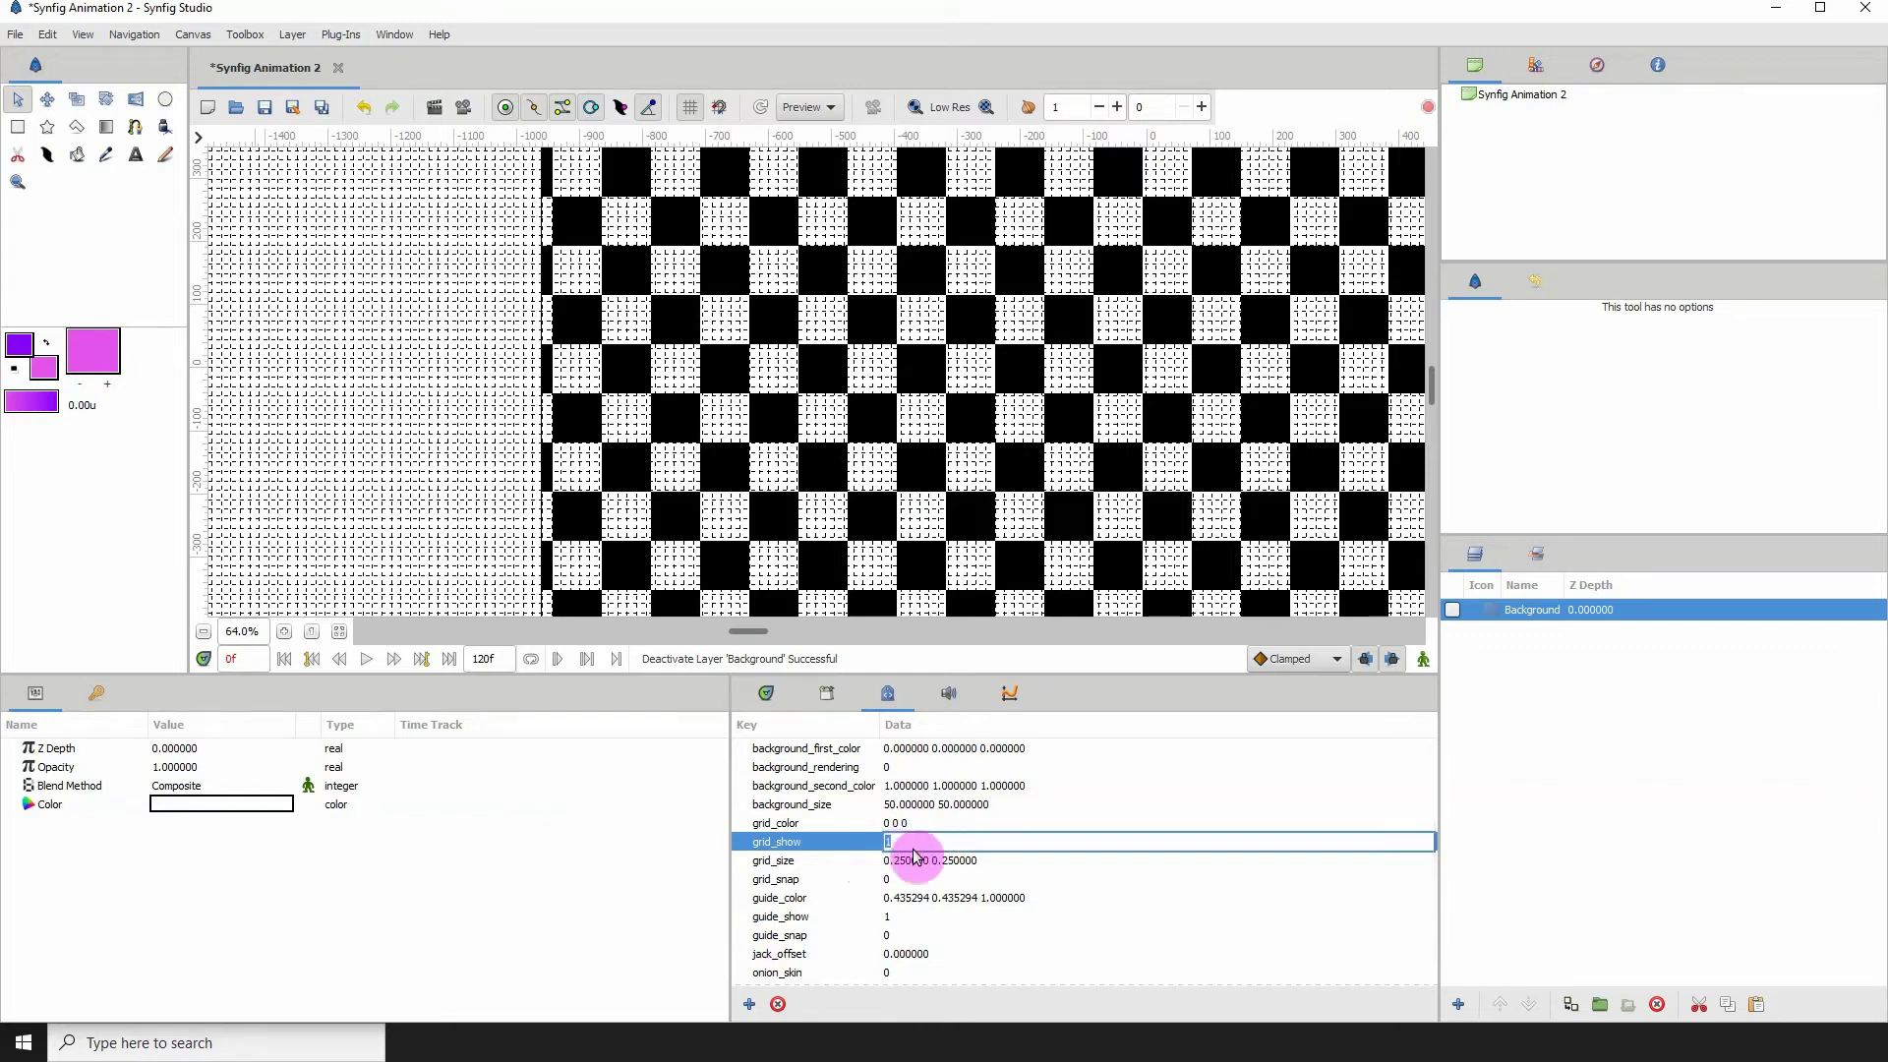
text(0)
key(Return)
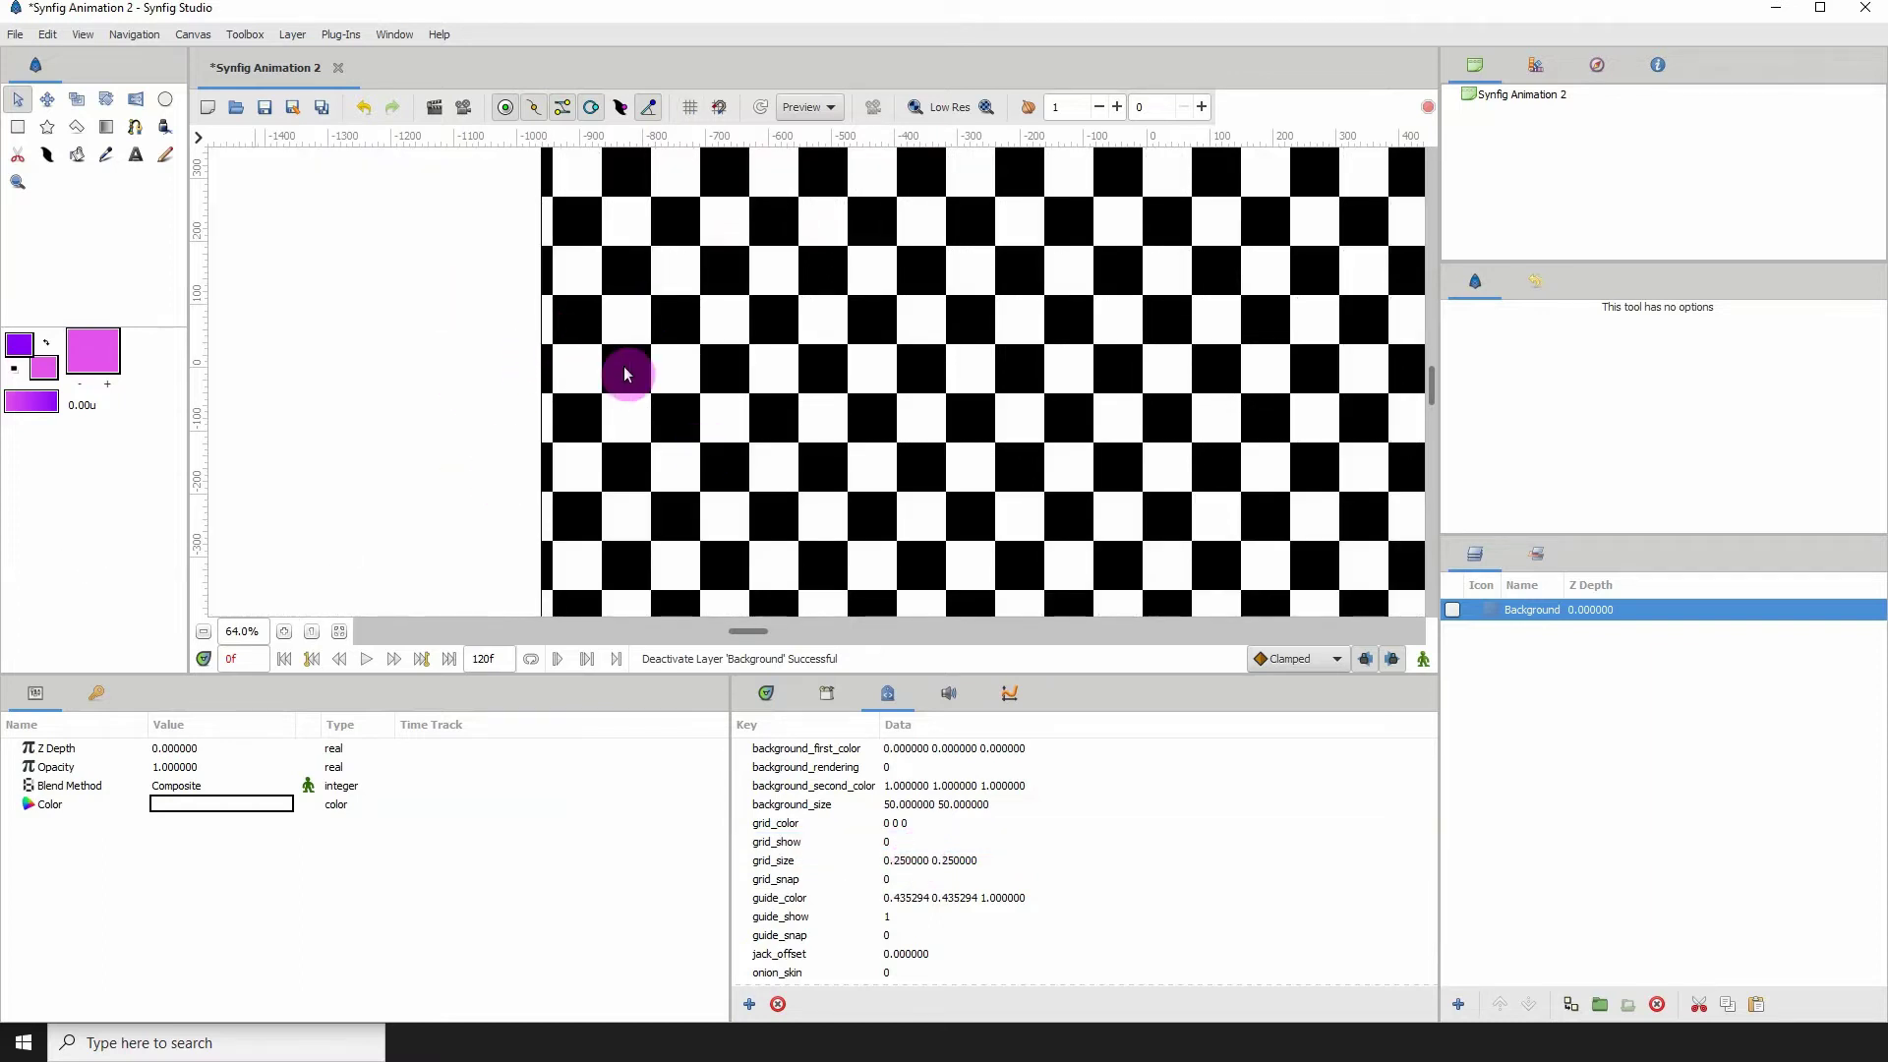
Step: Toggle the canvas grid on and off twice to watch how grid_show follows it
scroll(590, 363, right, 2)
scroll(590, 364, down, 1)
click(690, 115)
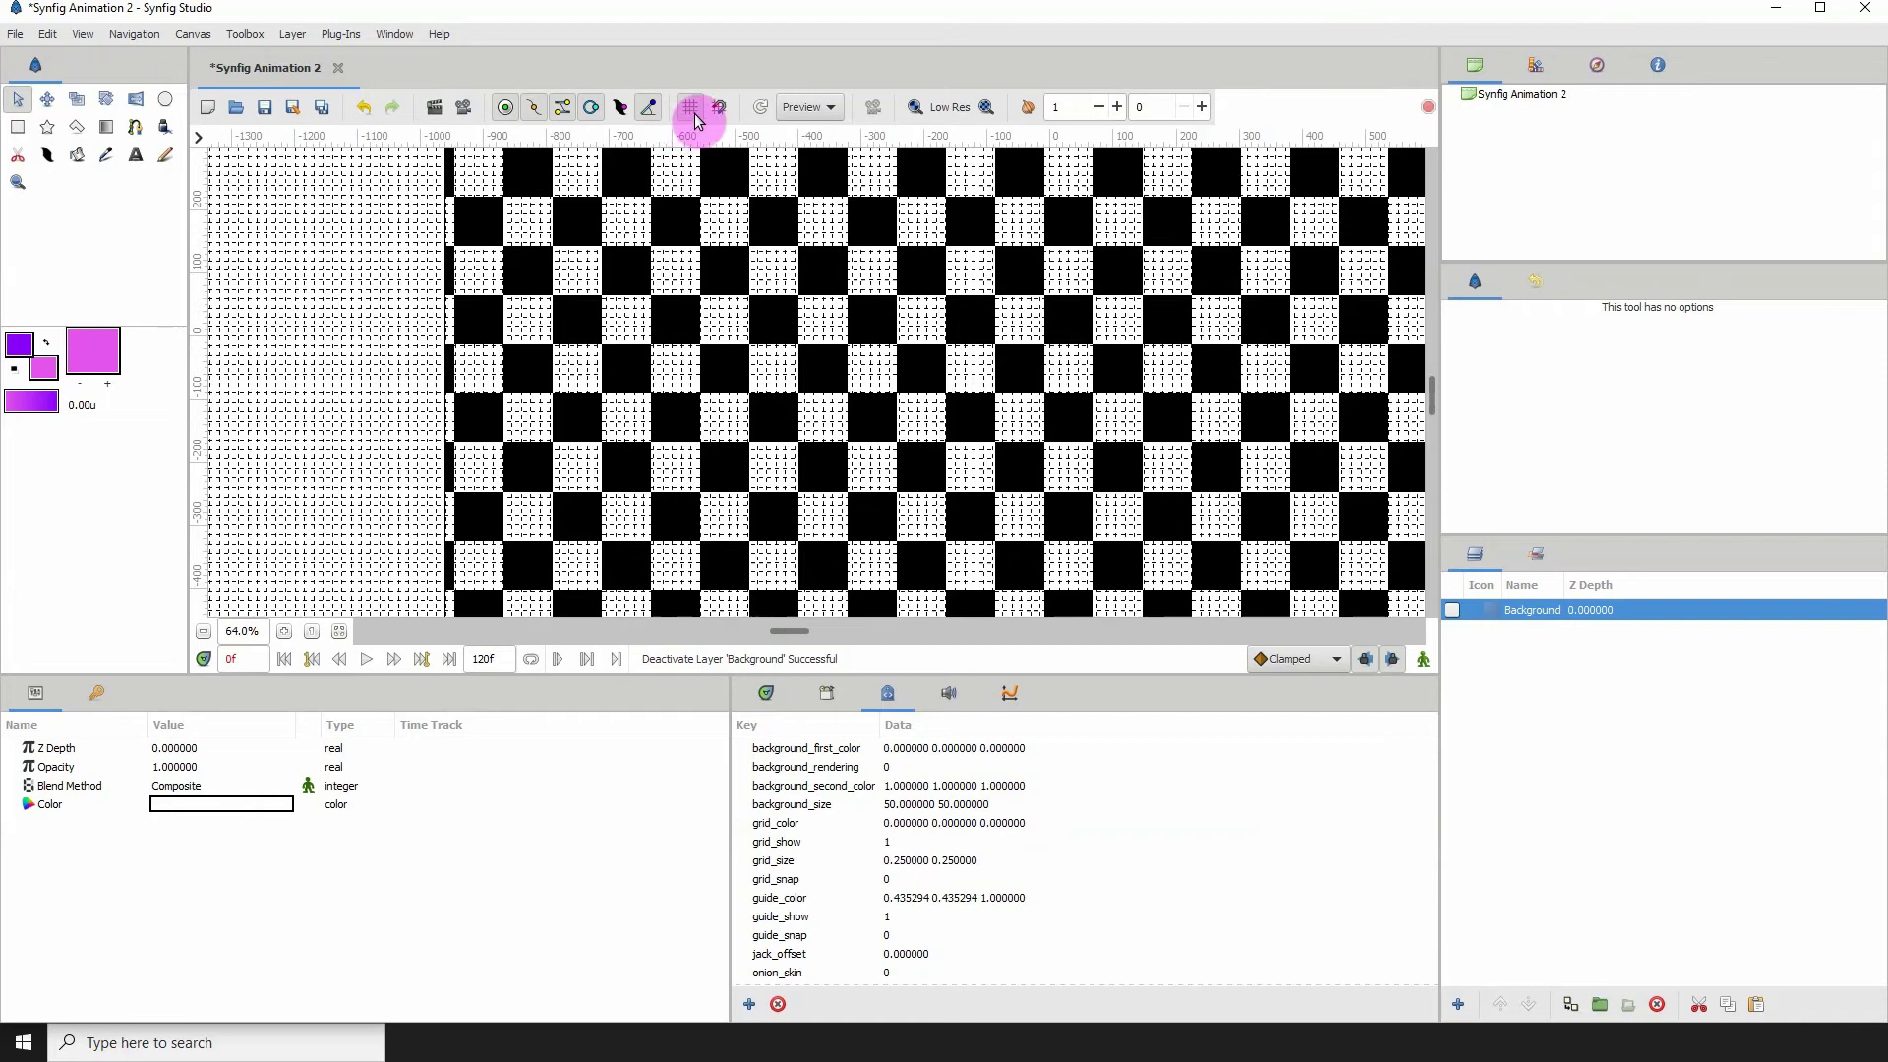
click(690, 115)
click(690, 115)
click(690, 115)
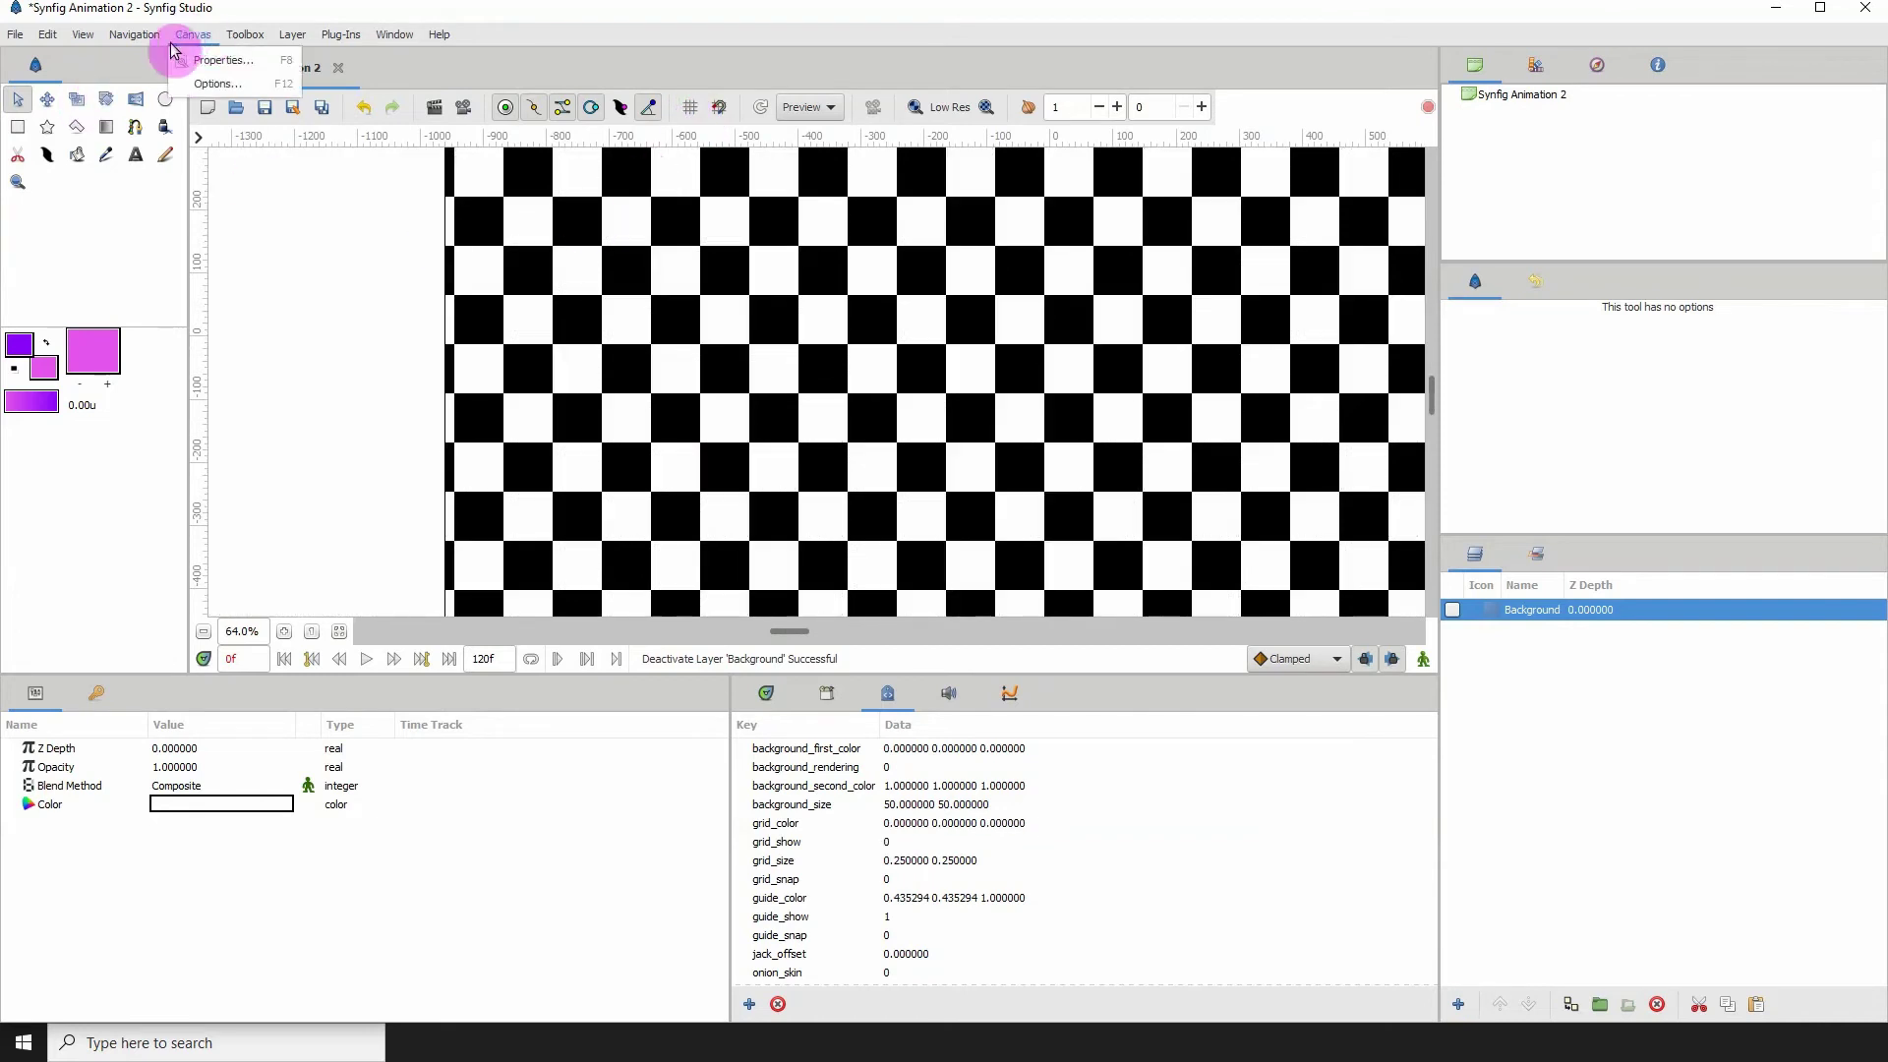
Step: Check the grid size, show and snap settings in the canvas options and close them without changes
click(192, 35)
click(202, 84)
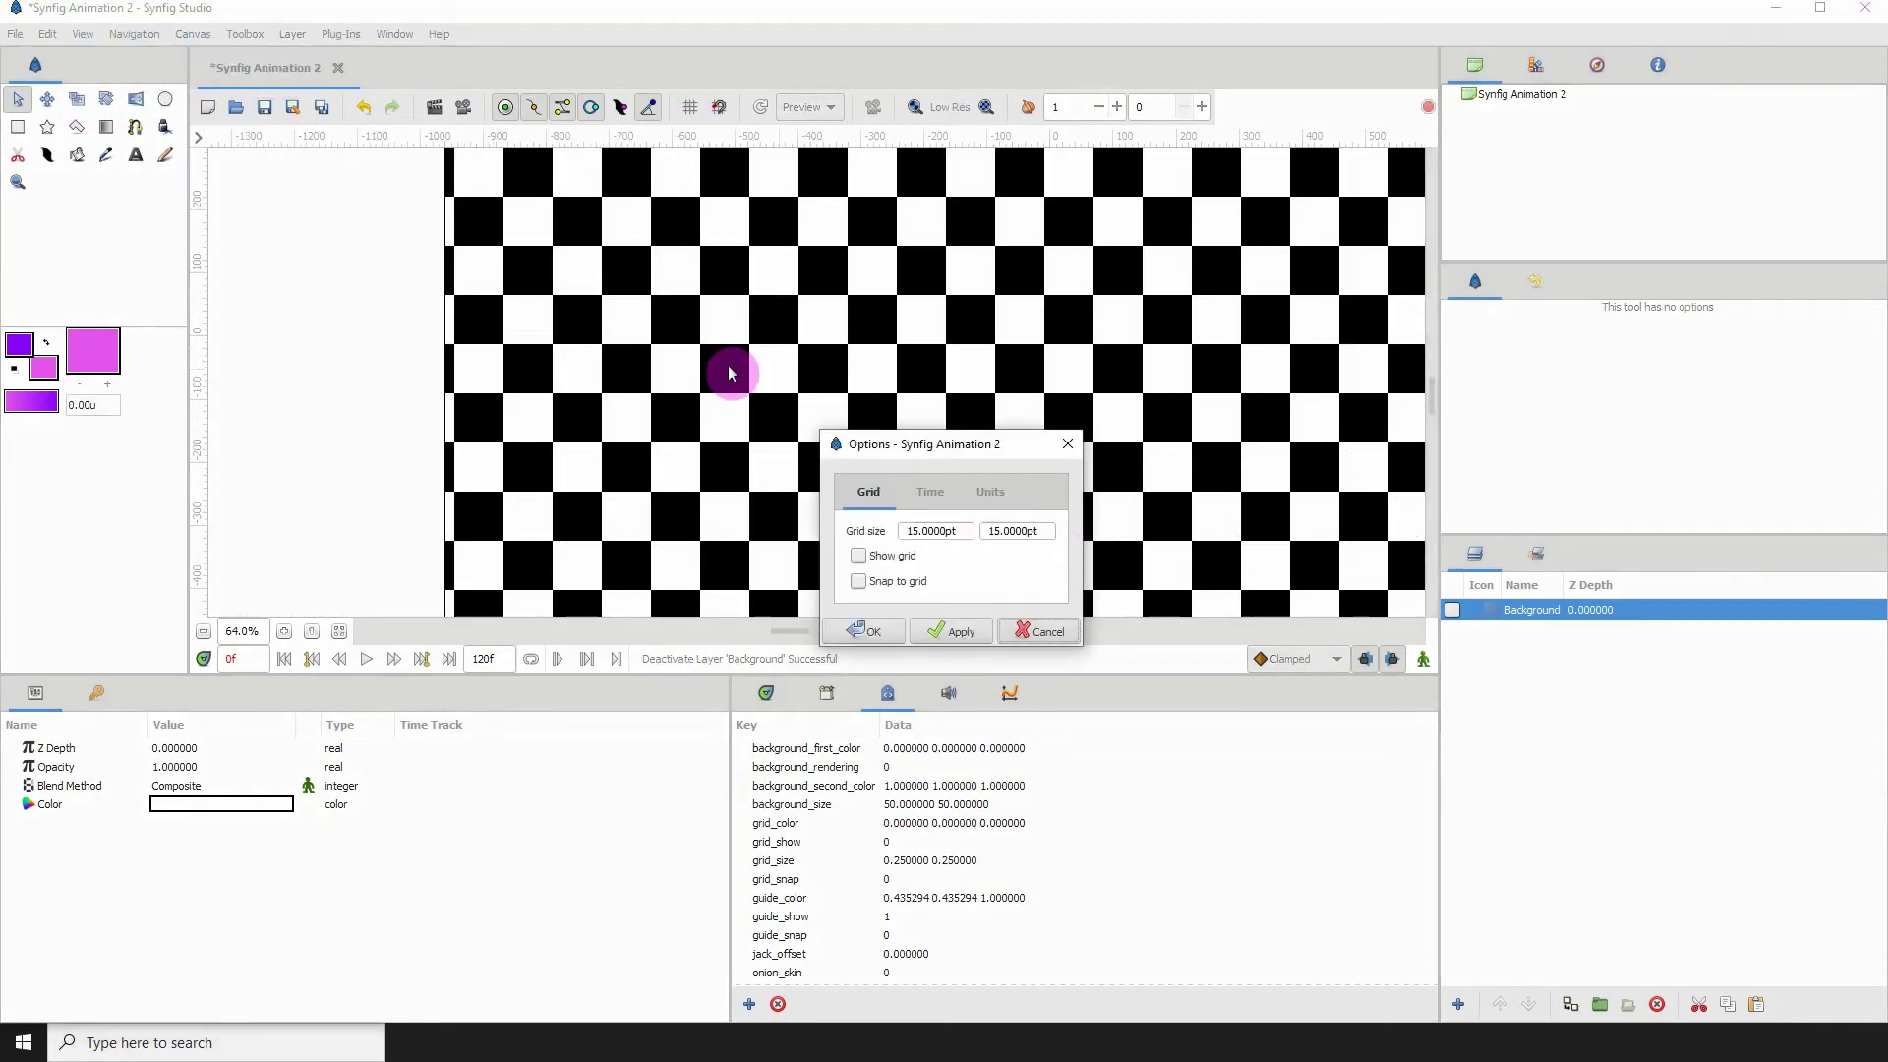
click(1067, 449)
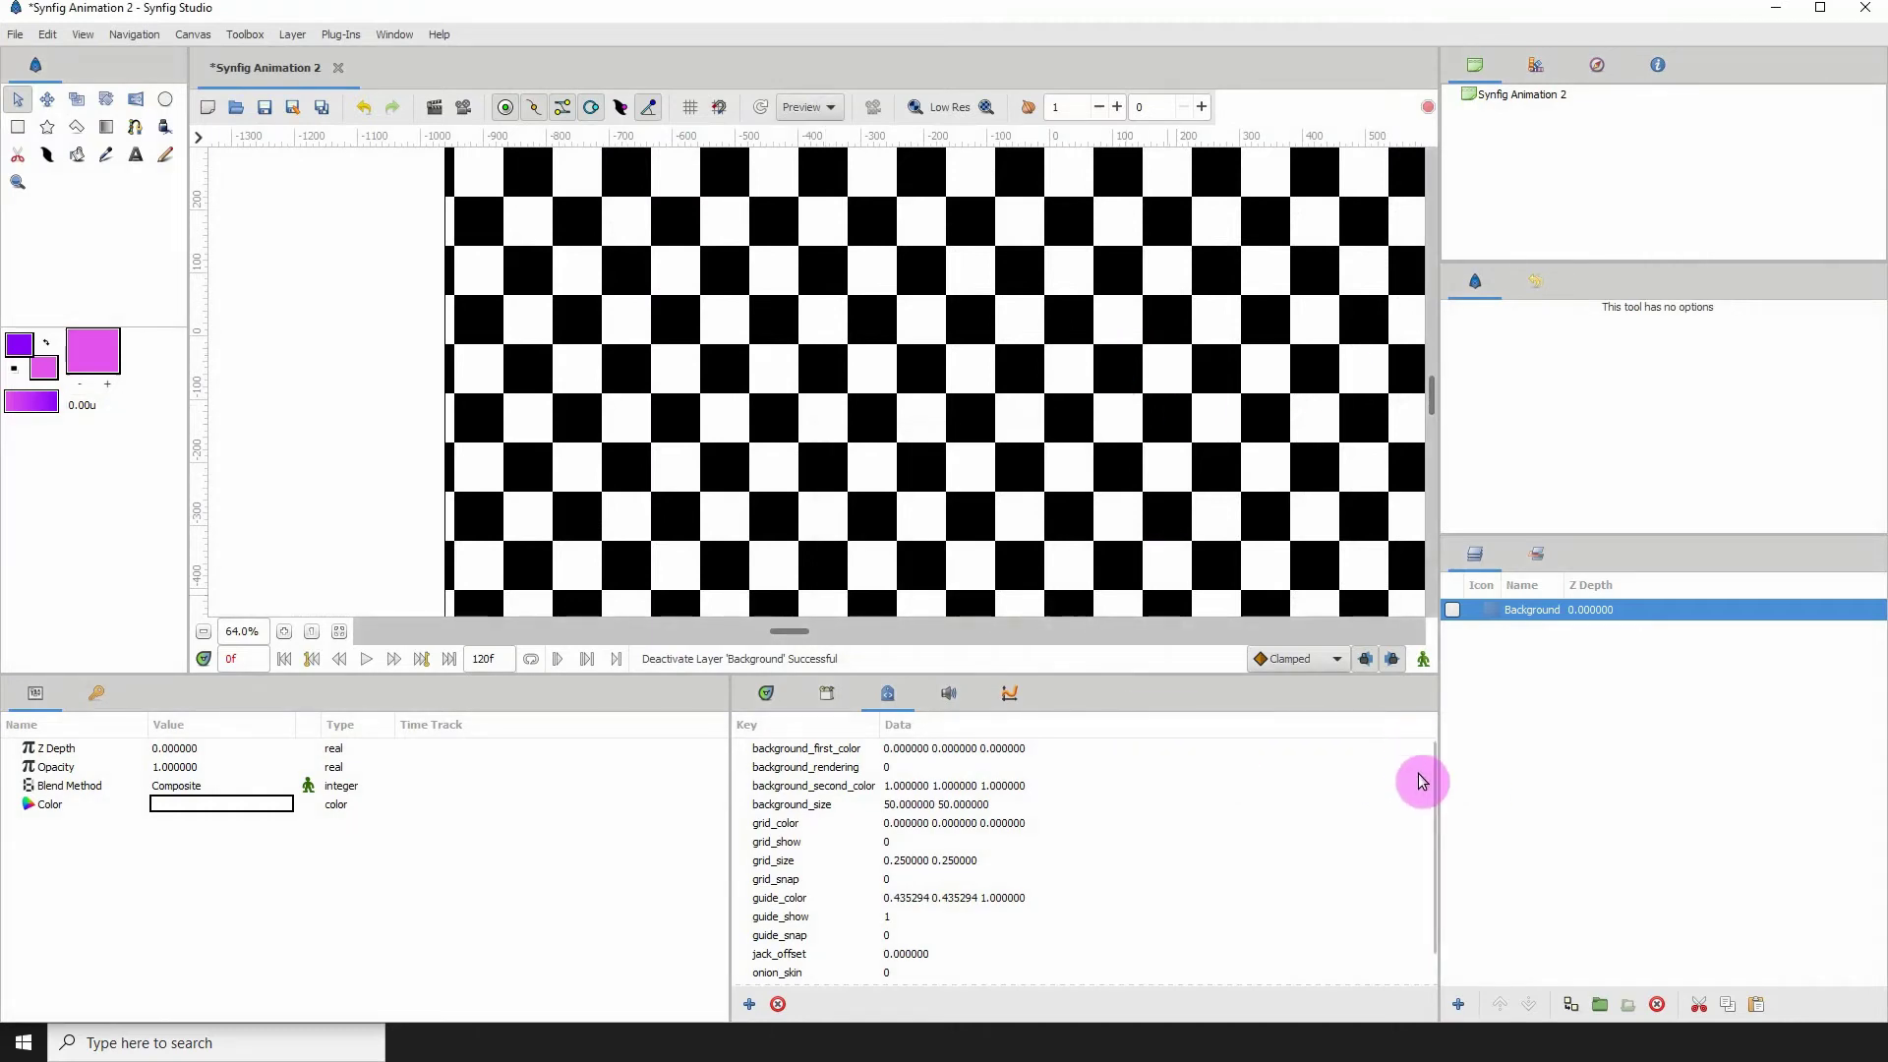
Step: Review the grid_size and grid_snap metadata entries and turn on snapping to the grid
drag(1434, 792, 1432, 824)
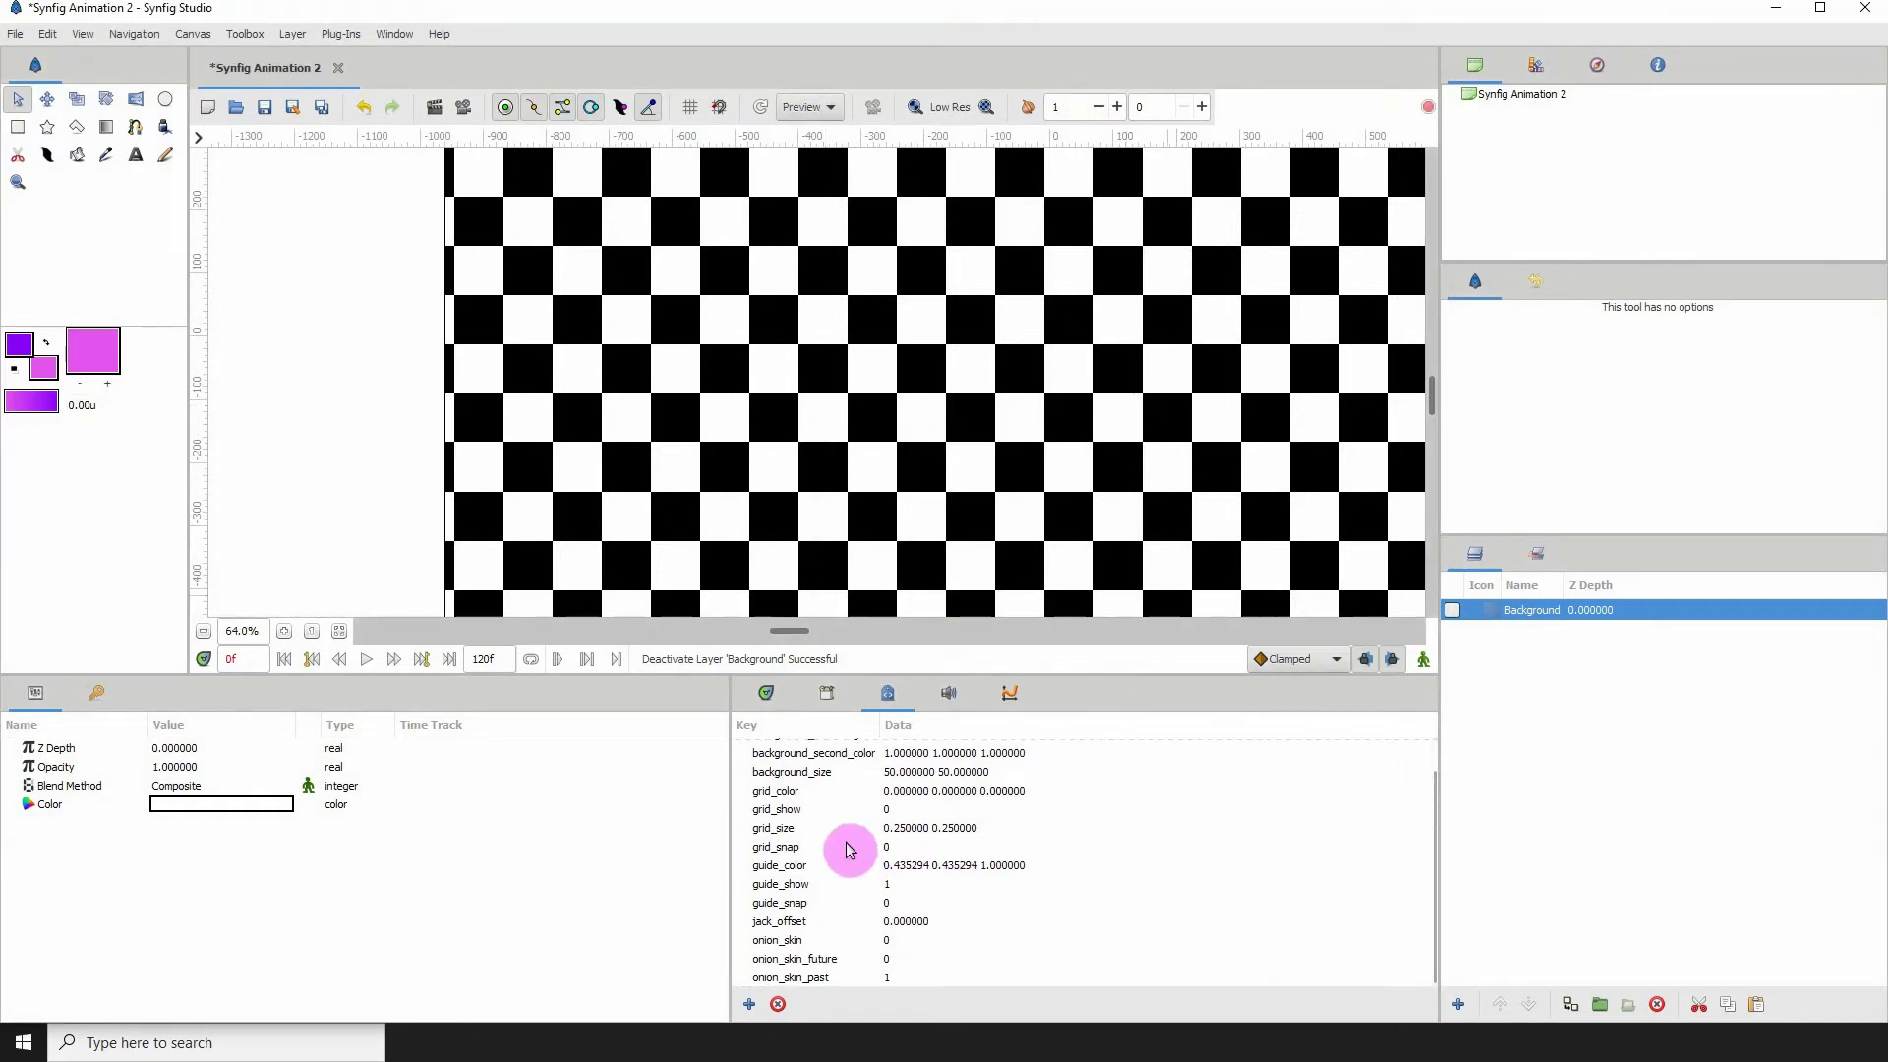
click(802, 838)
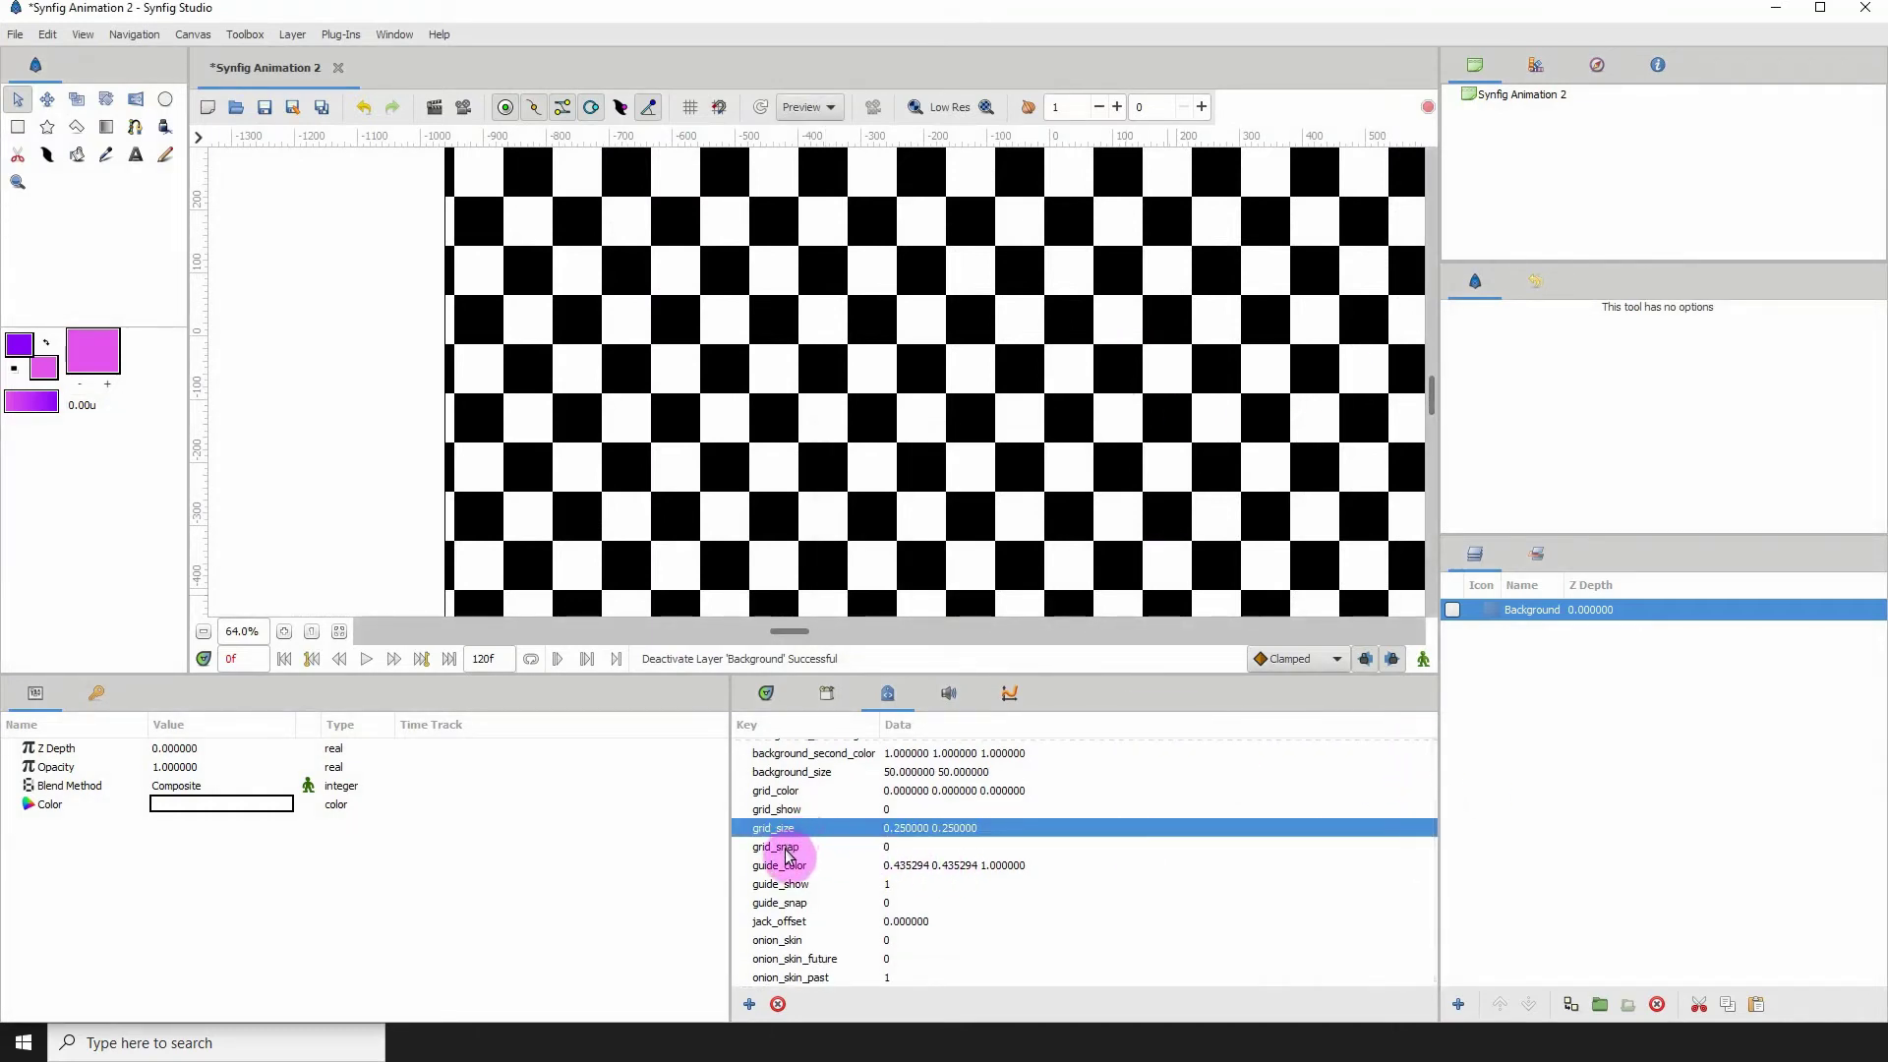
click(787, 851)
click(885, 848)
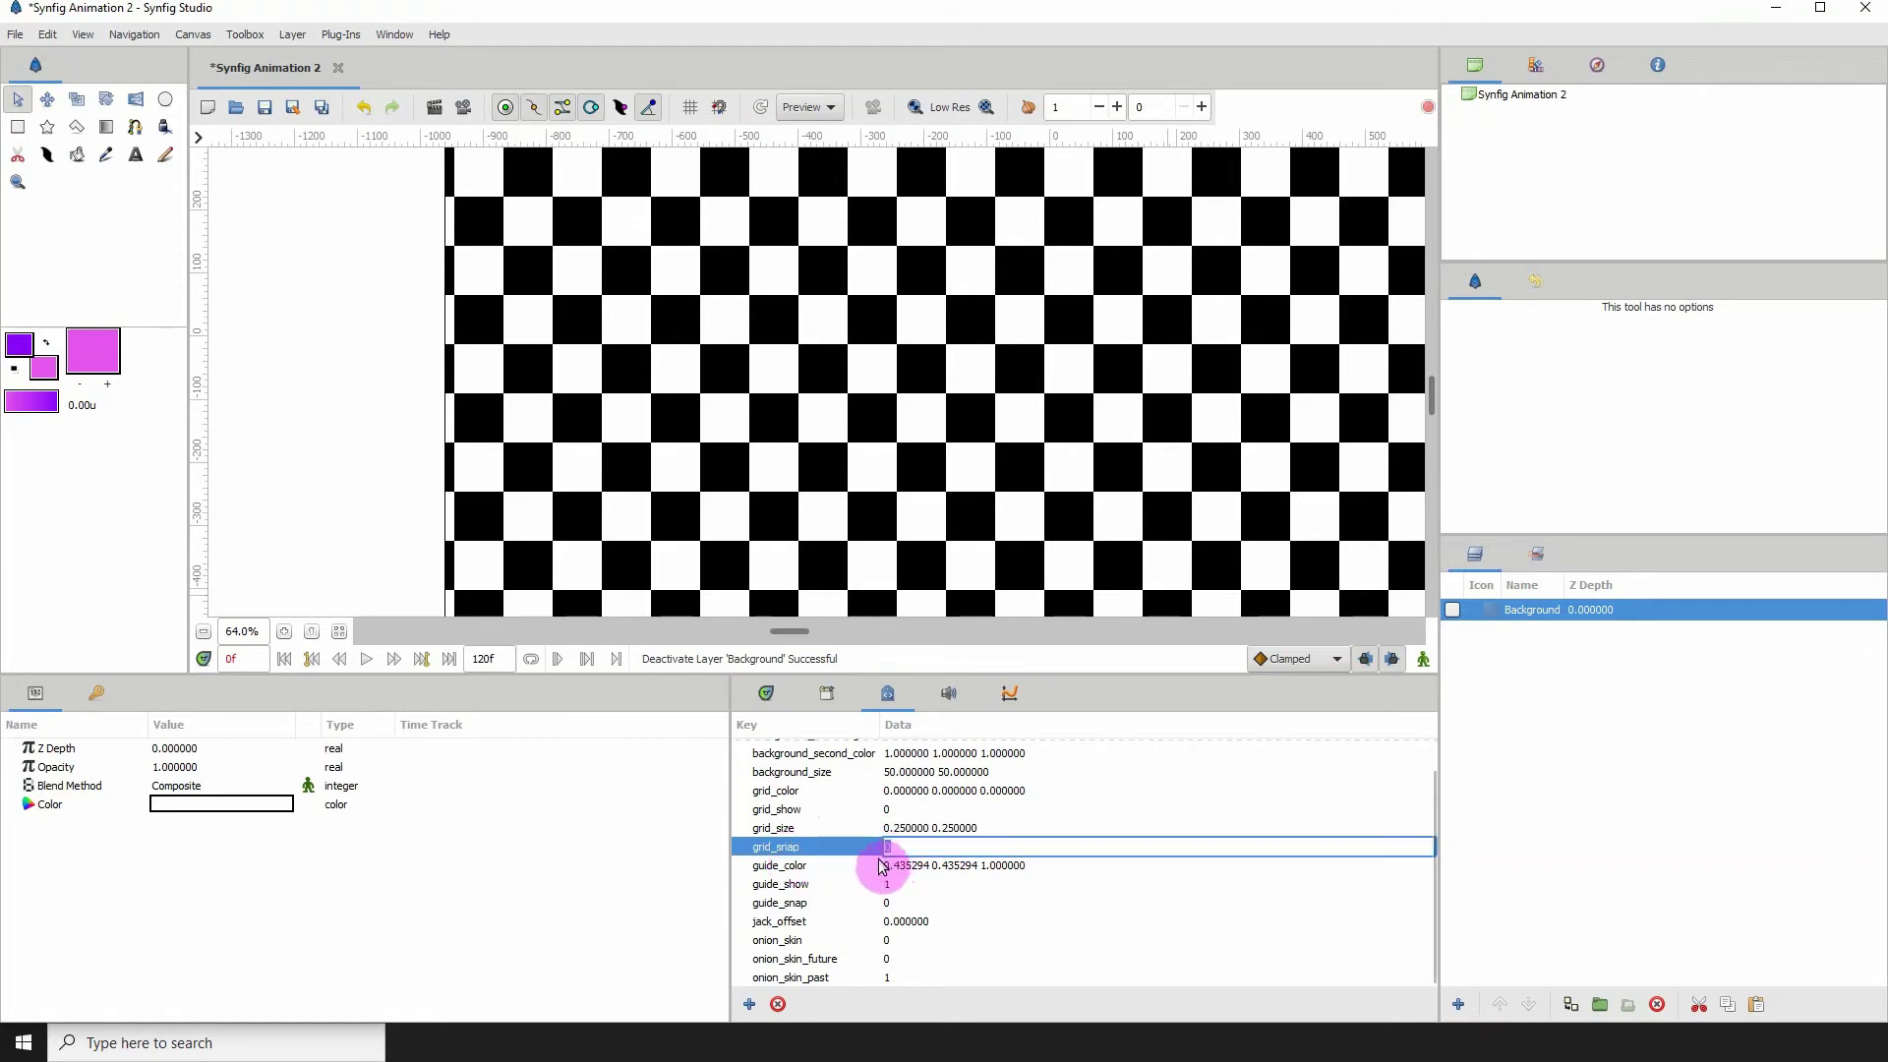
click(720, 110)
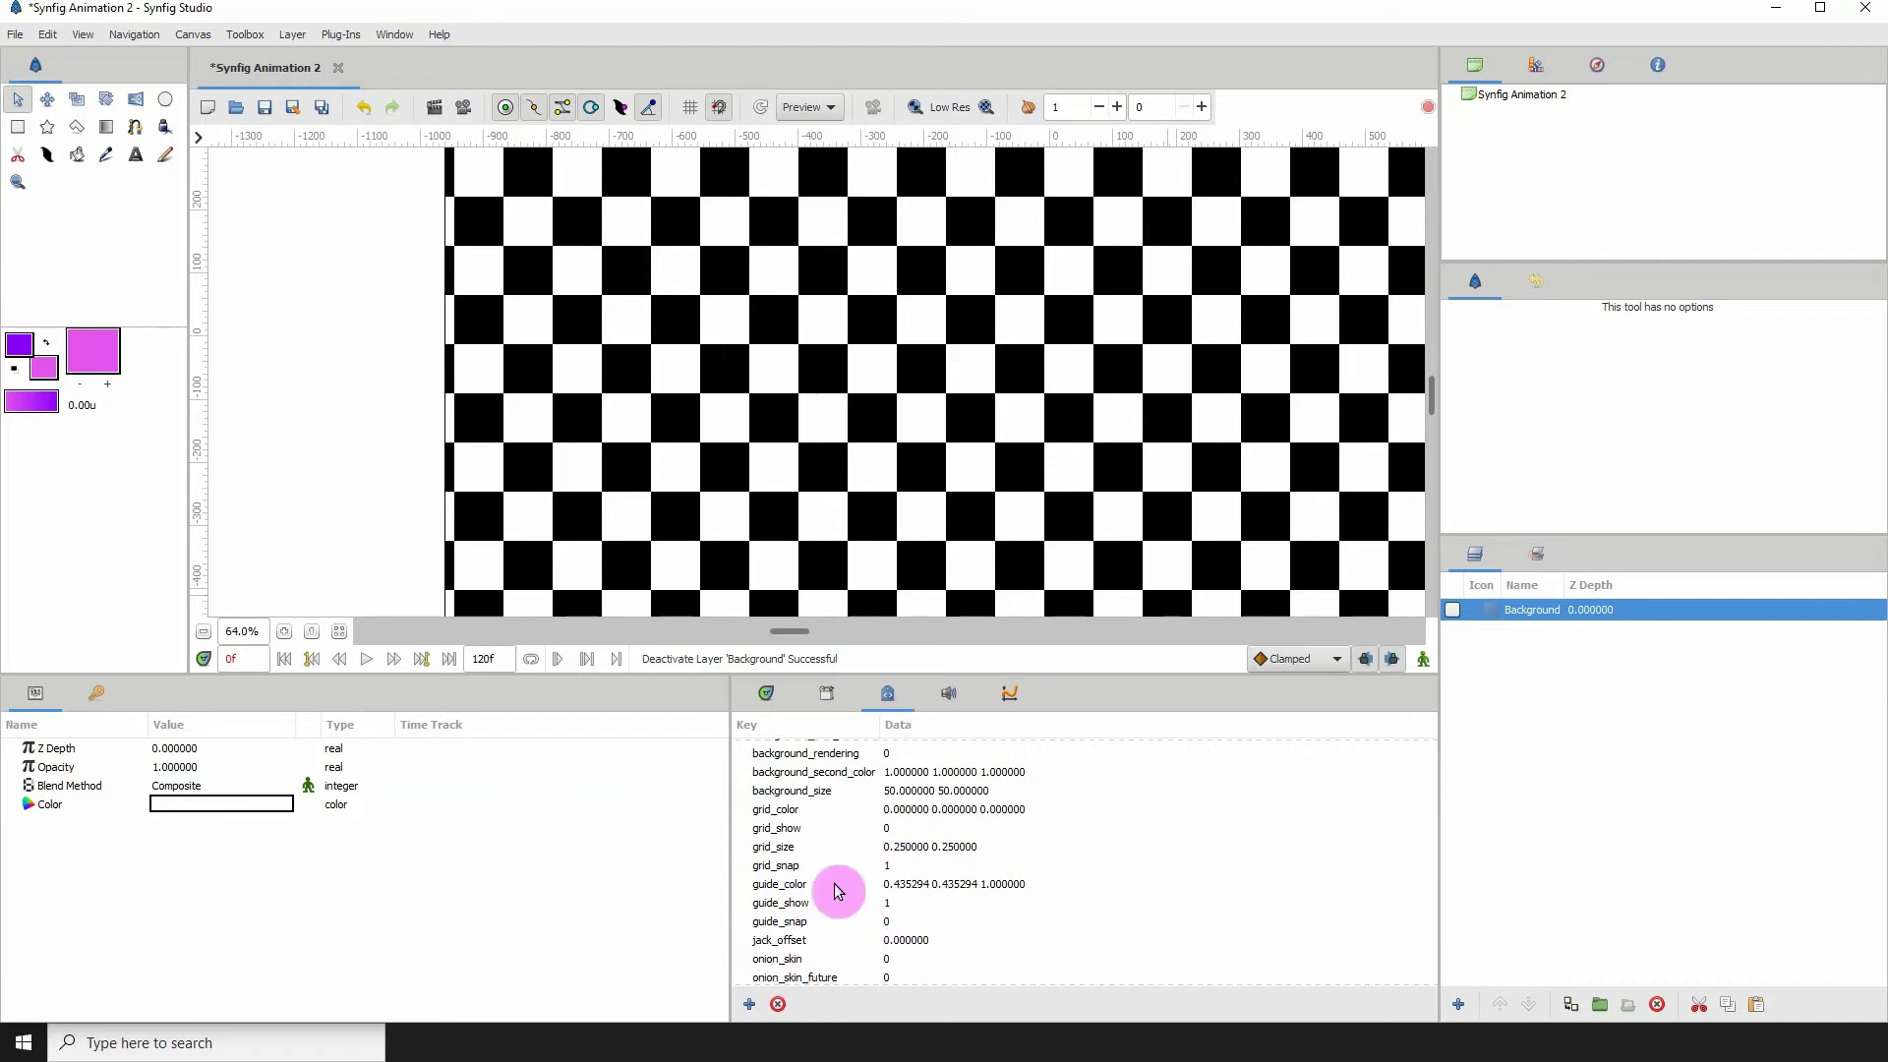
Step: Place a vertical guide at about x -18.16 and two horizontal guides at about y 4.21 and y -6.03
click(787, 887)
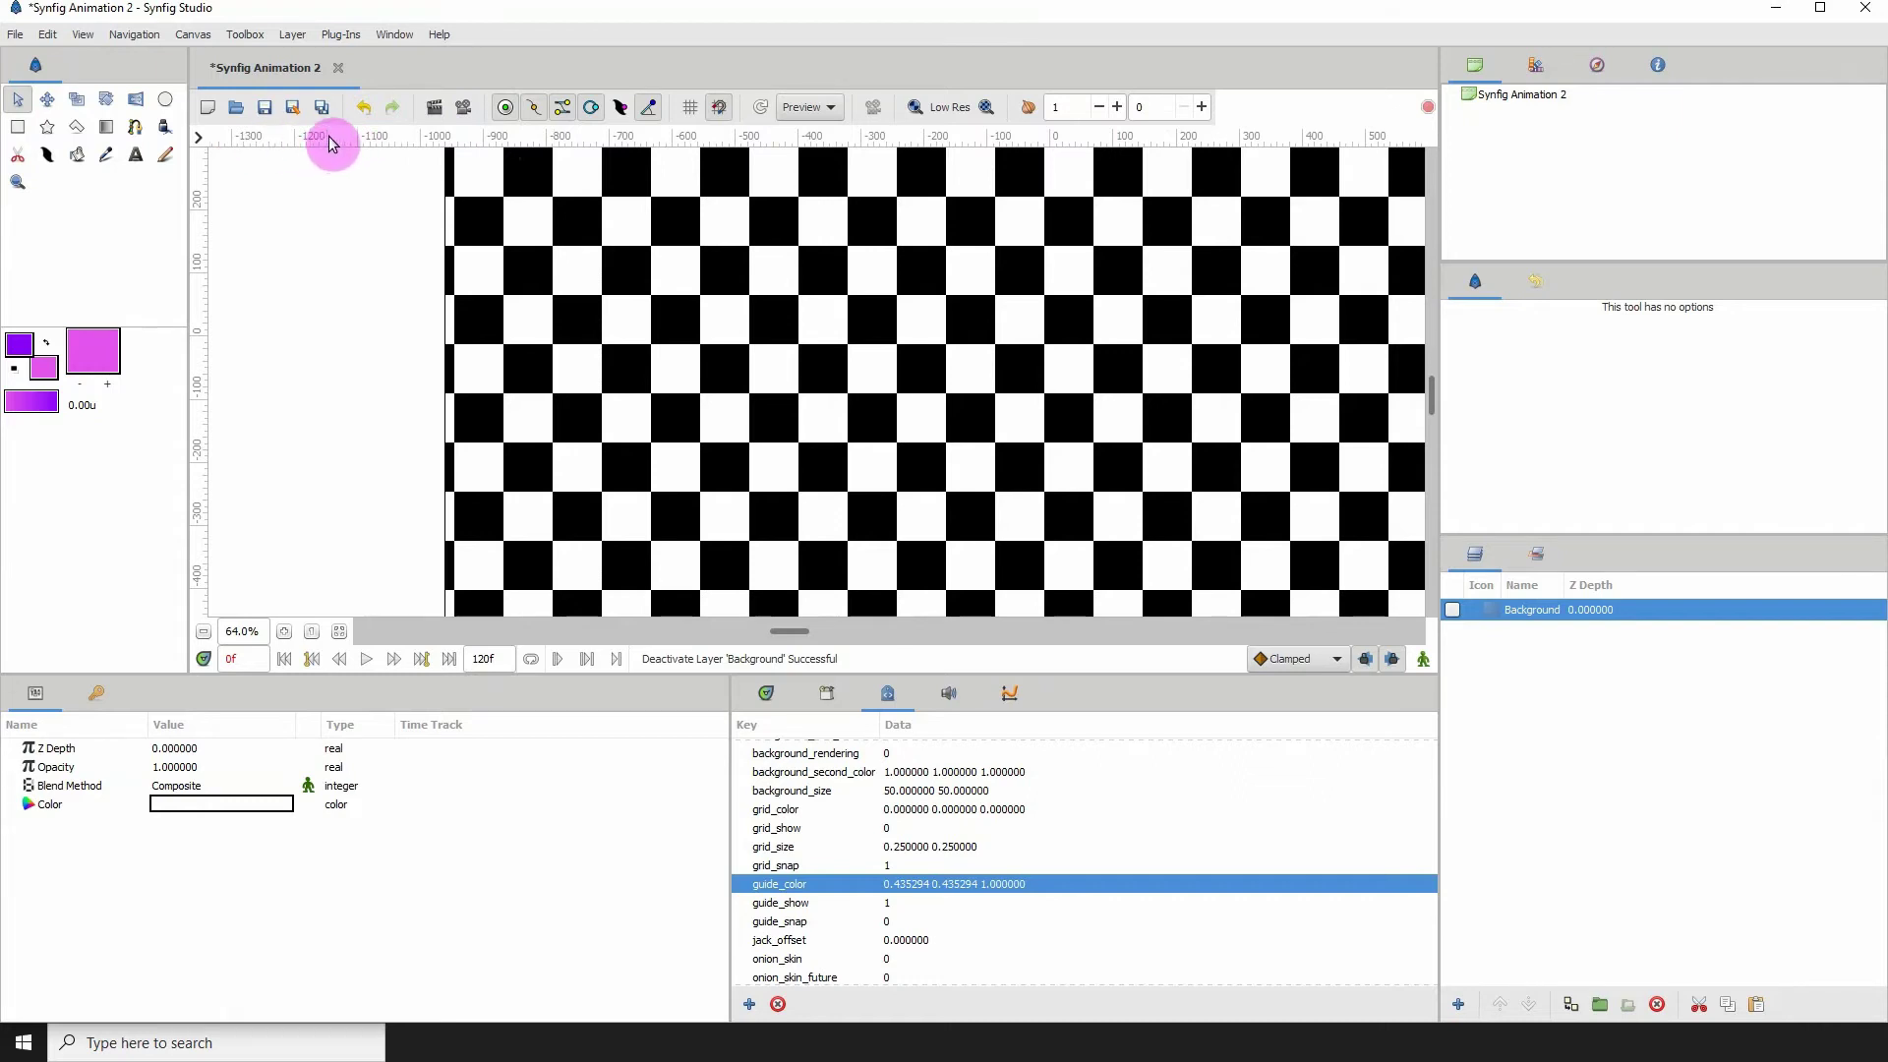
drag(332, 144, 339, 251)
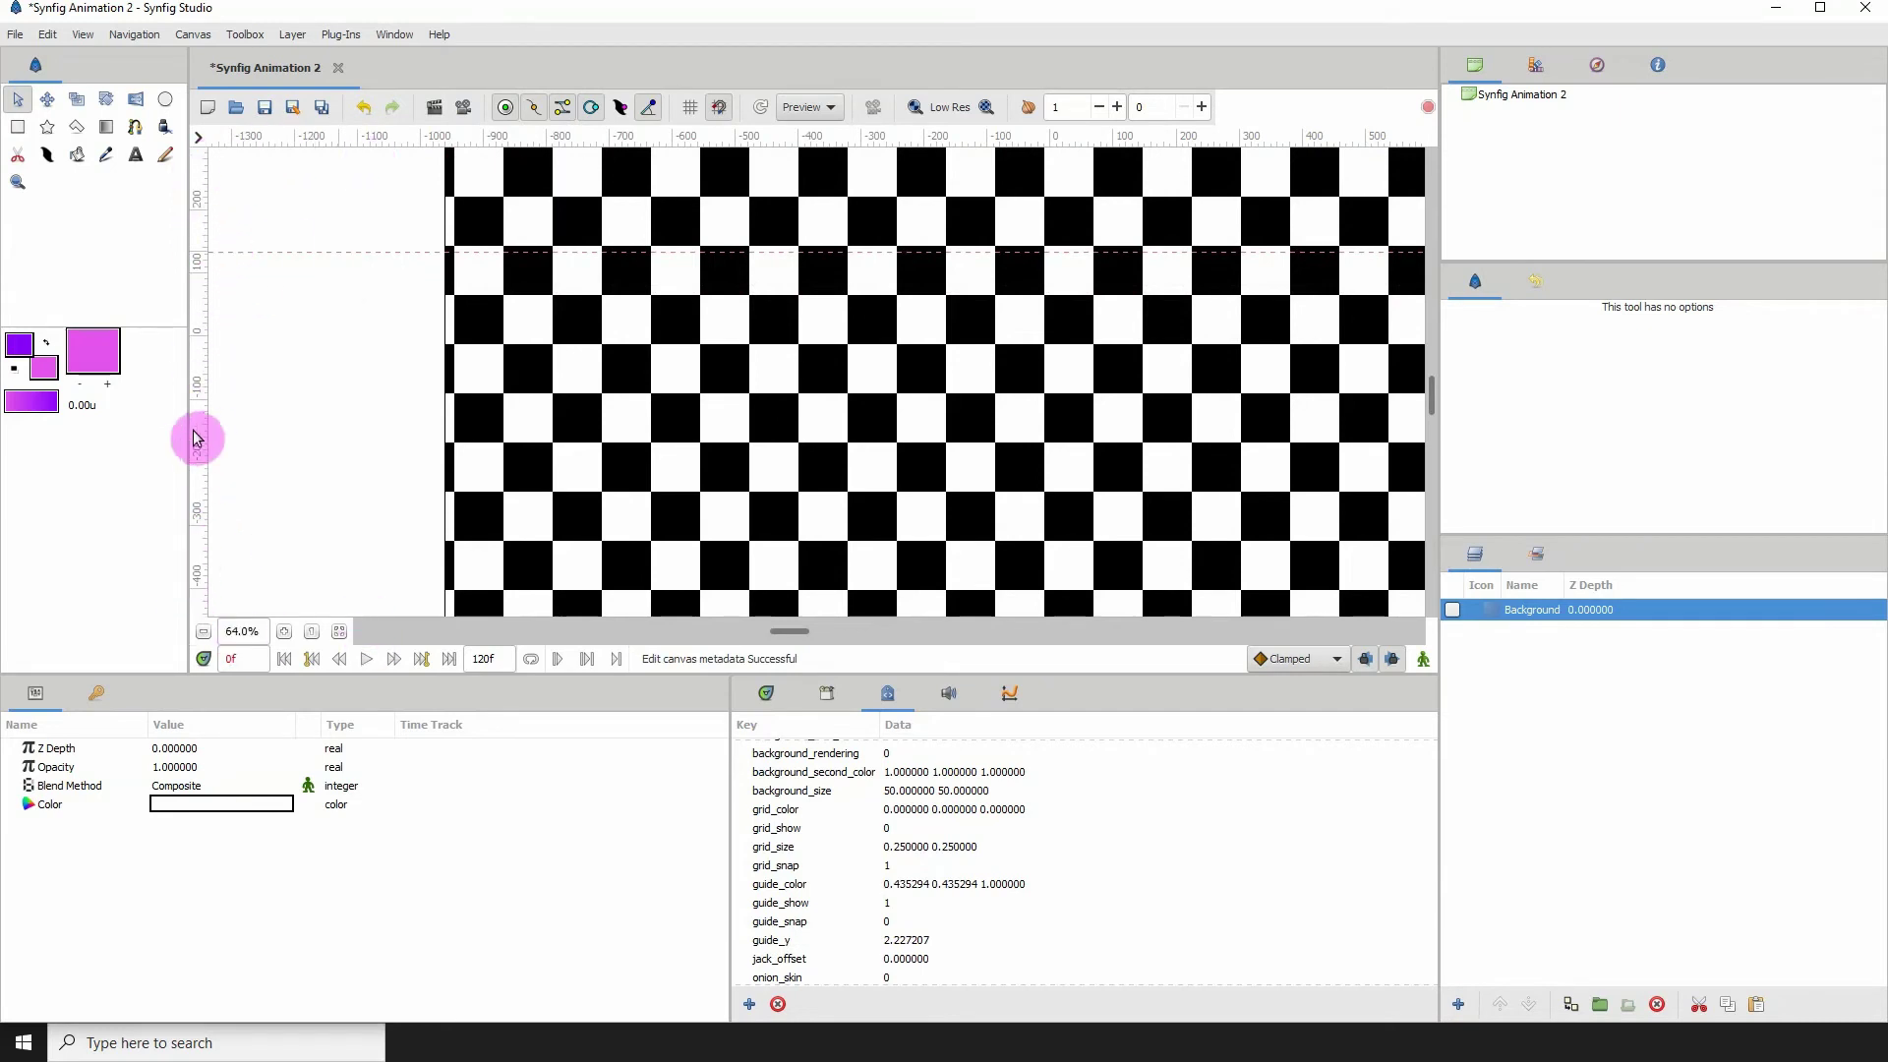
drag(203, 444, 363, 462)
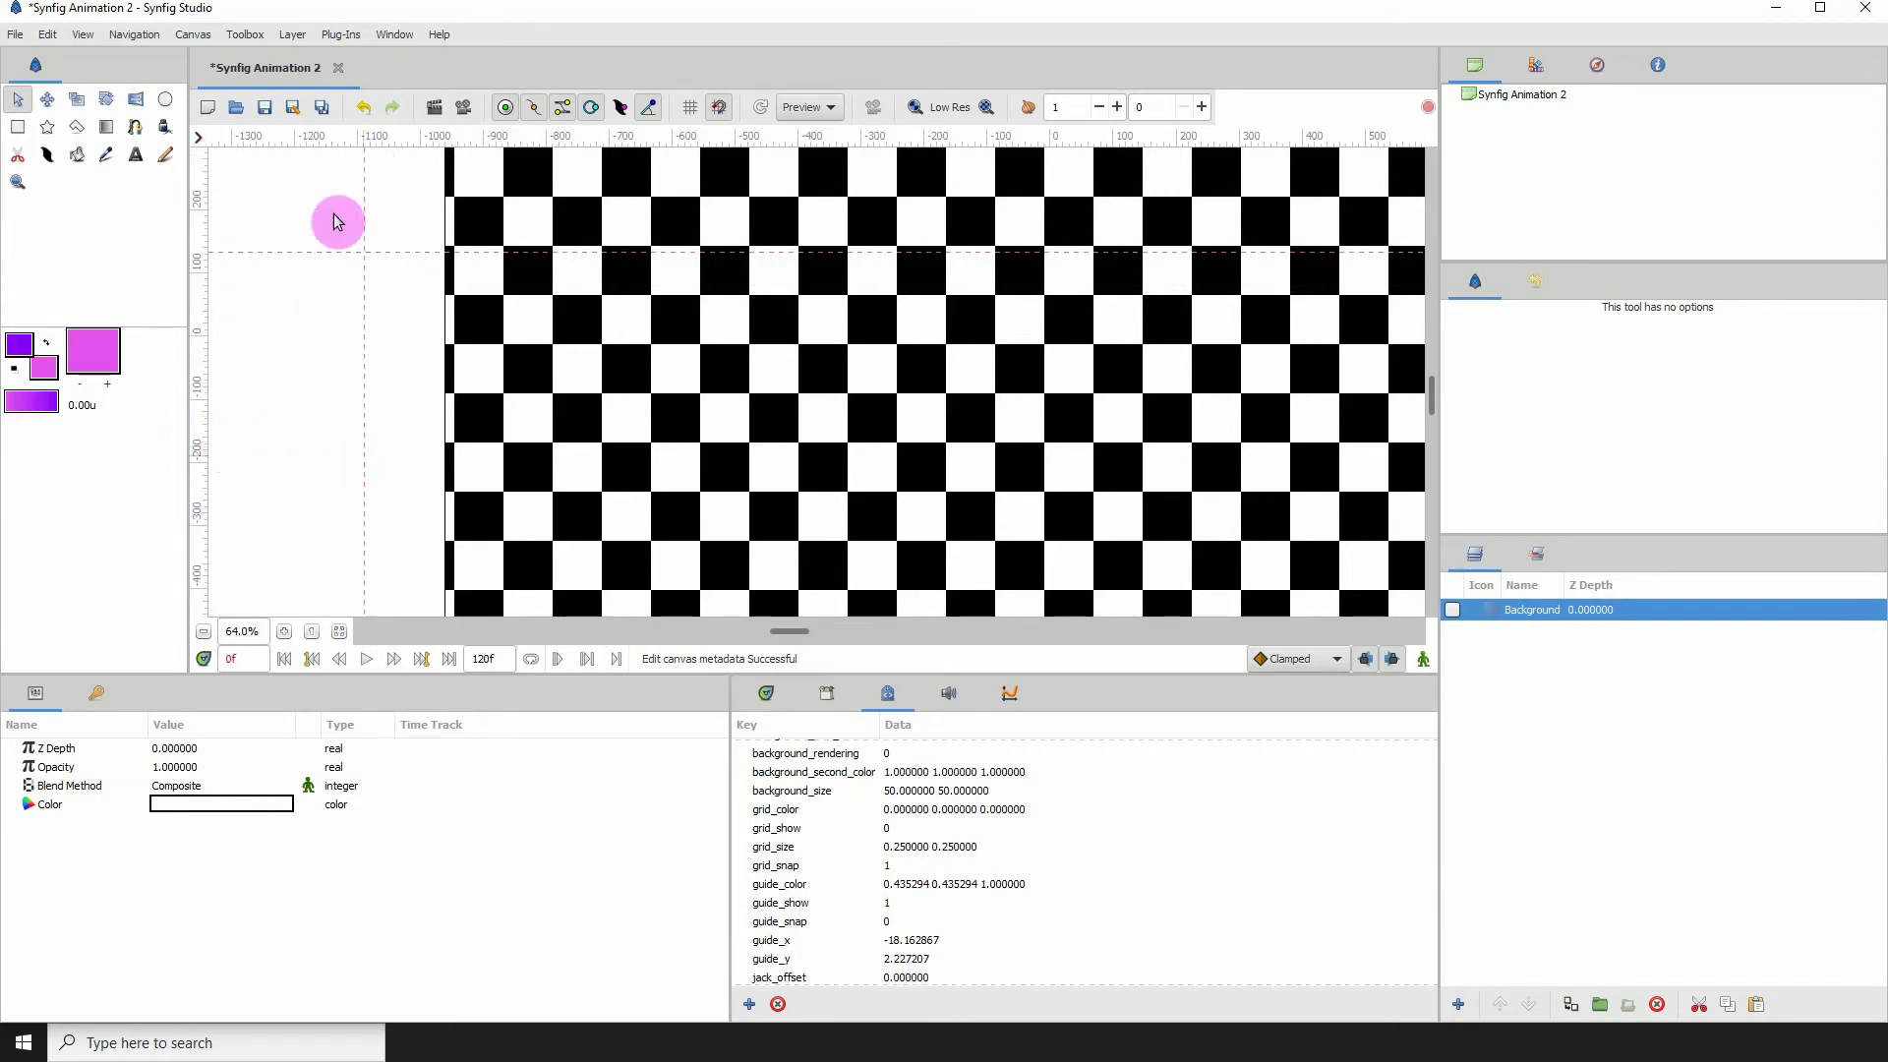
drag(312, 146, 314, 563)
drag(383, 261, 413, 177)
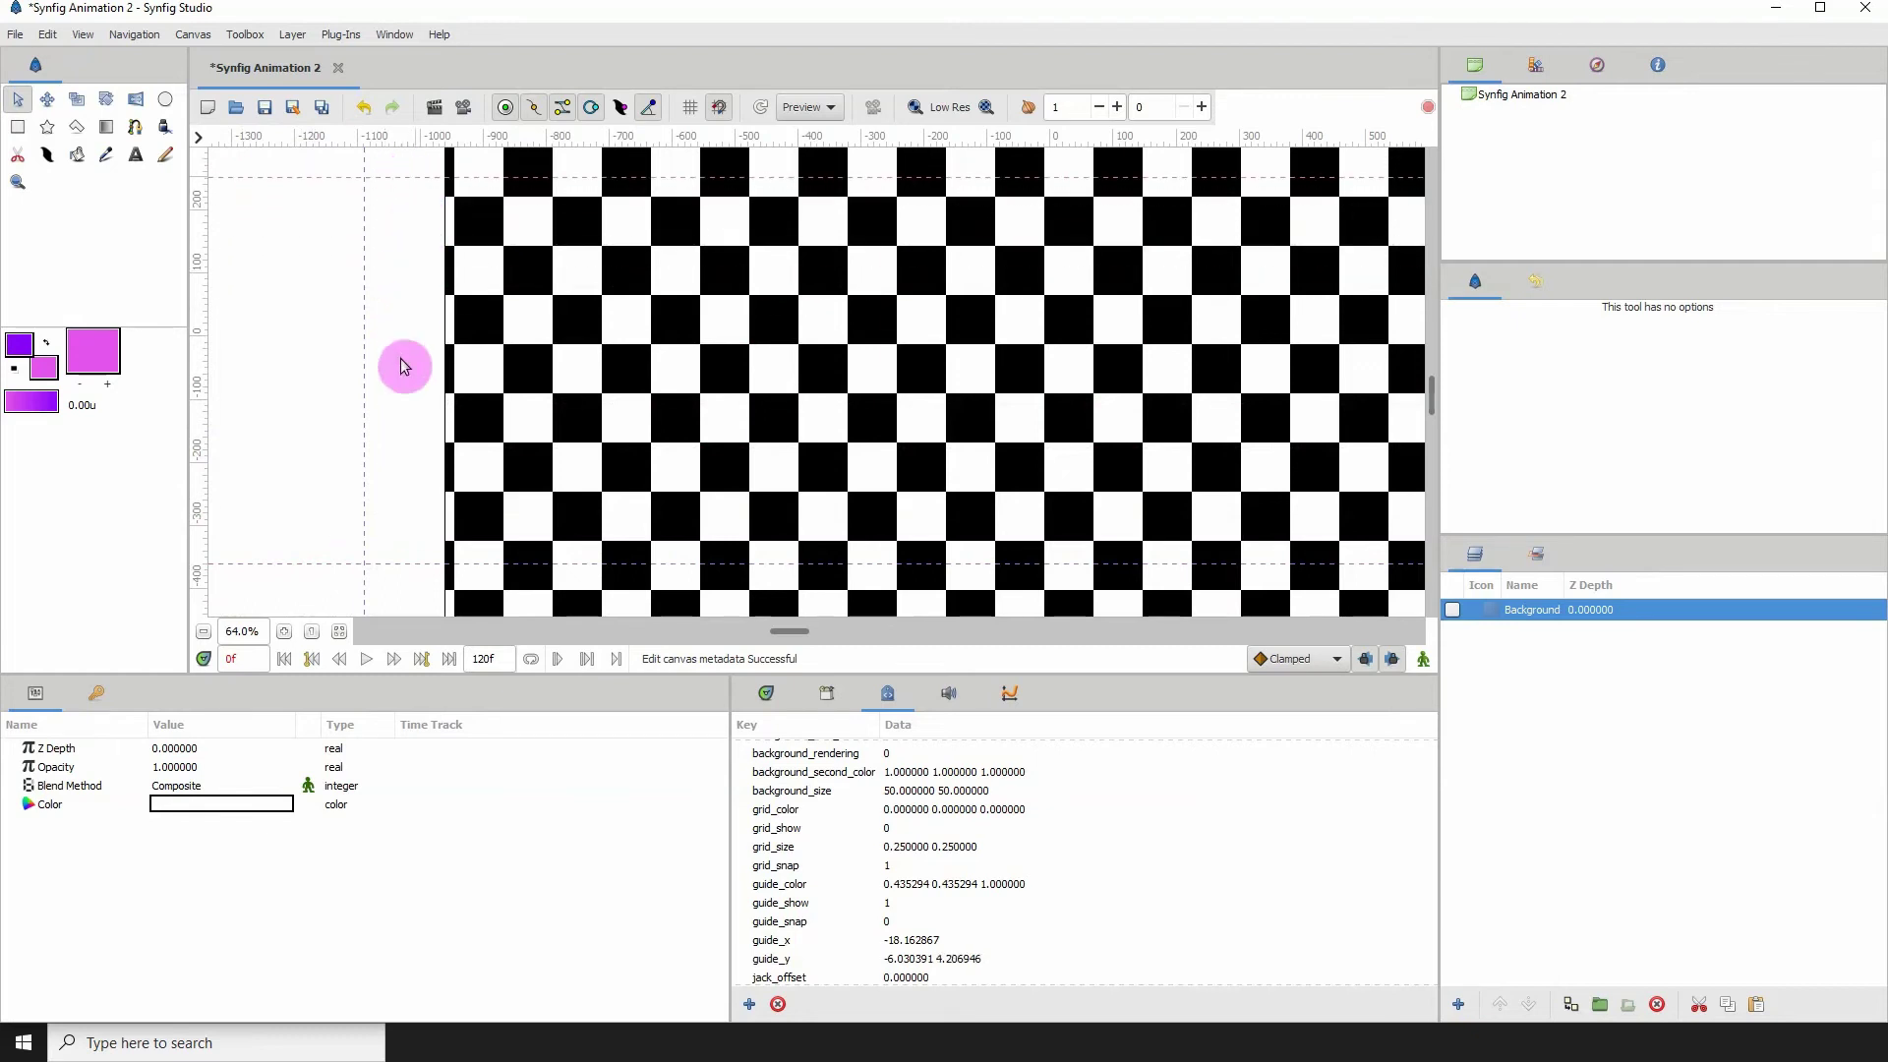
Step: Remove all existing guides from the canvas and place a new vertical guide at about x -20.43
drag(390, 562, 476, 59)
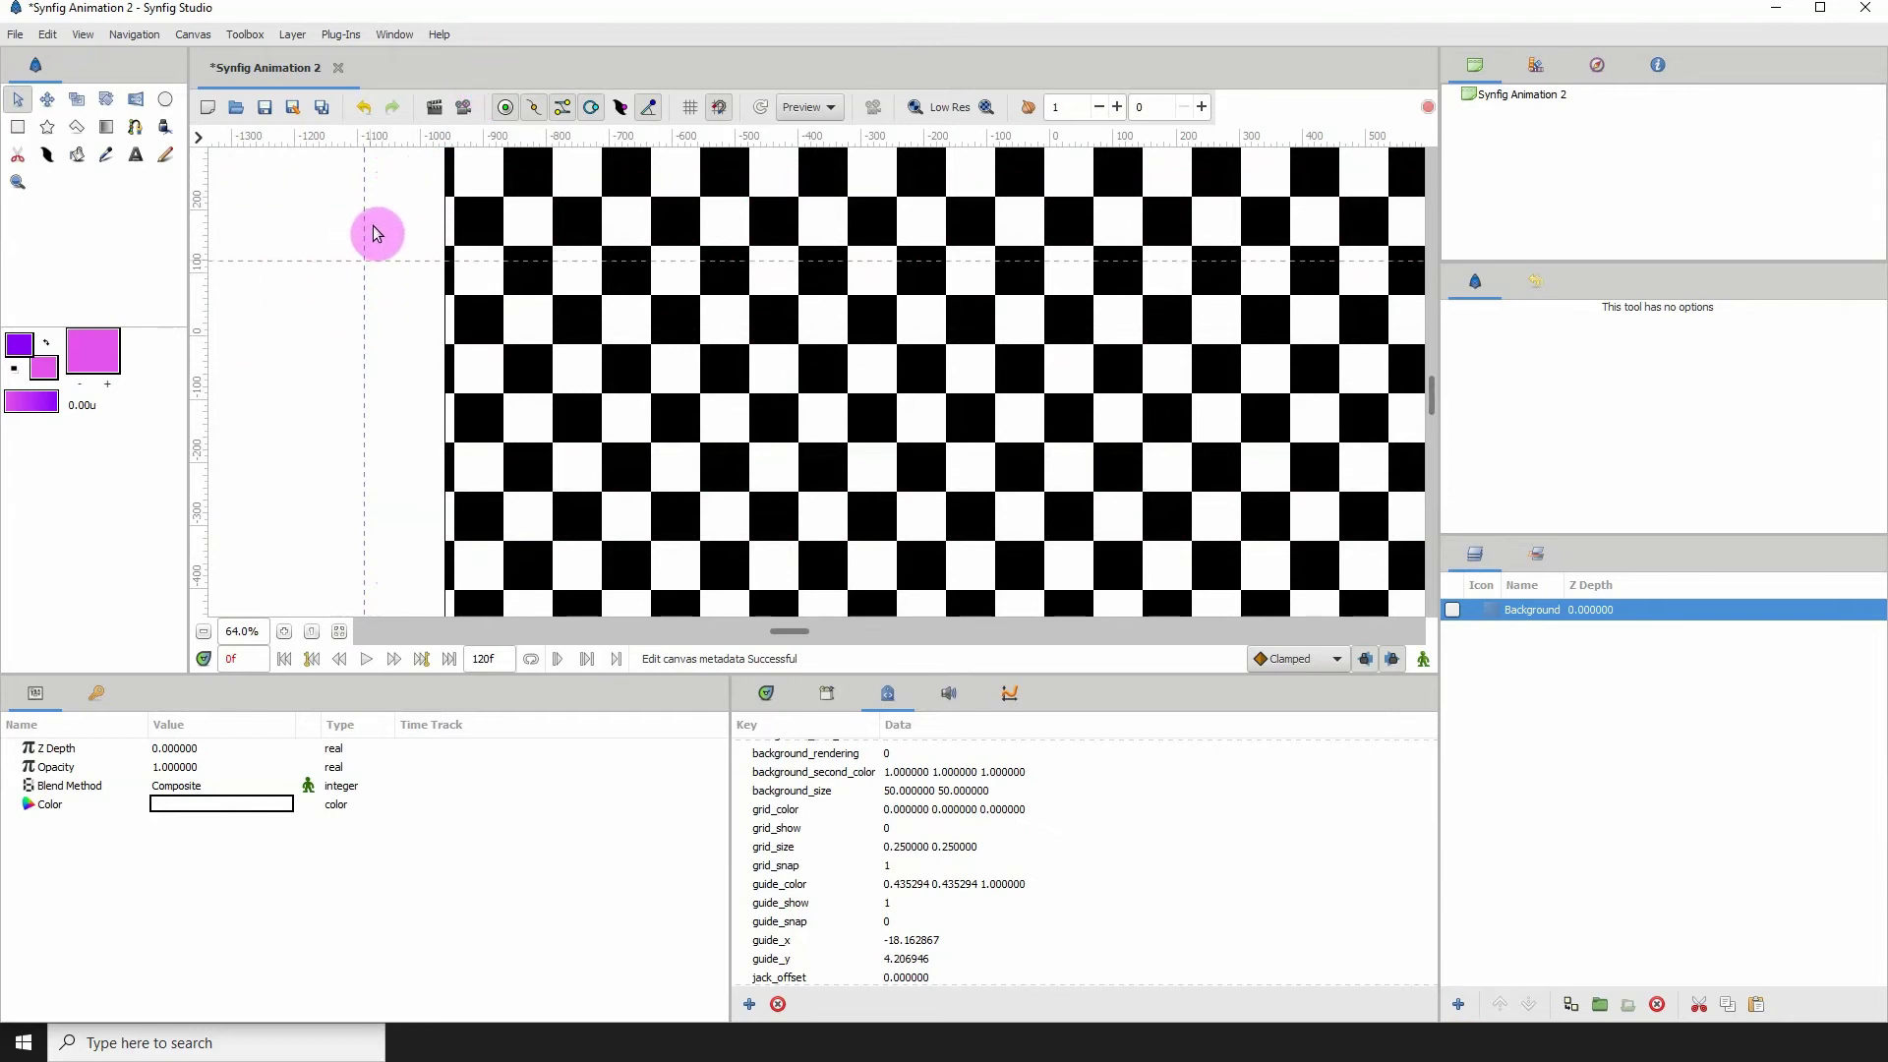
drag(377, 195, 384, 92)
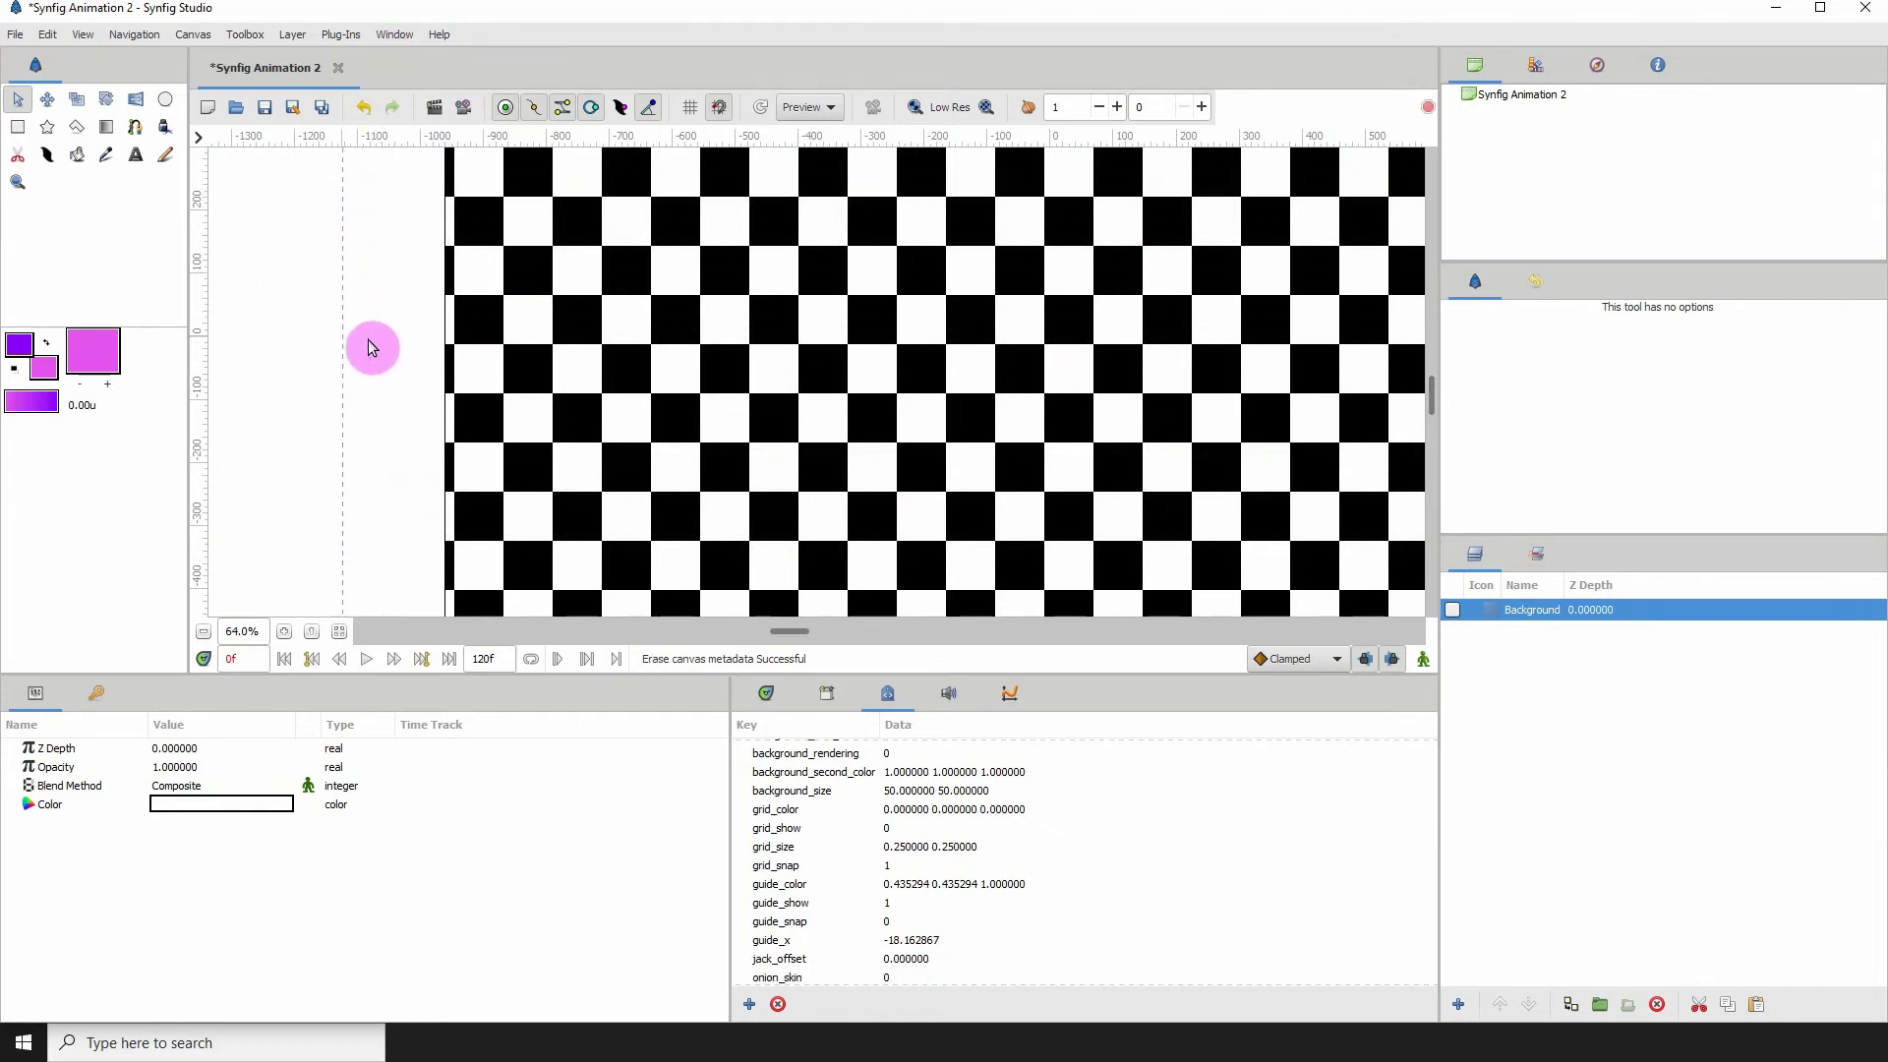
drag(344, 339, 152, 356)
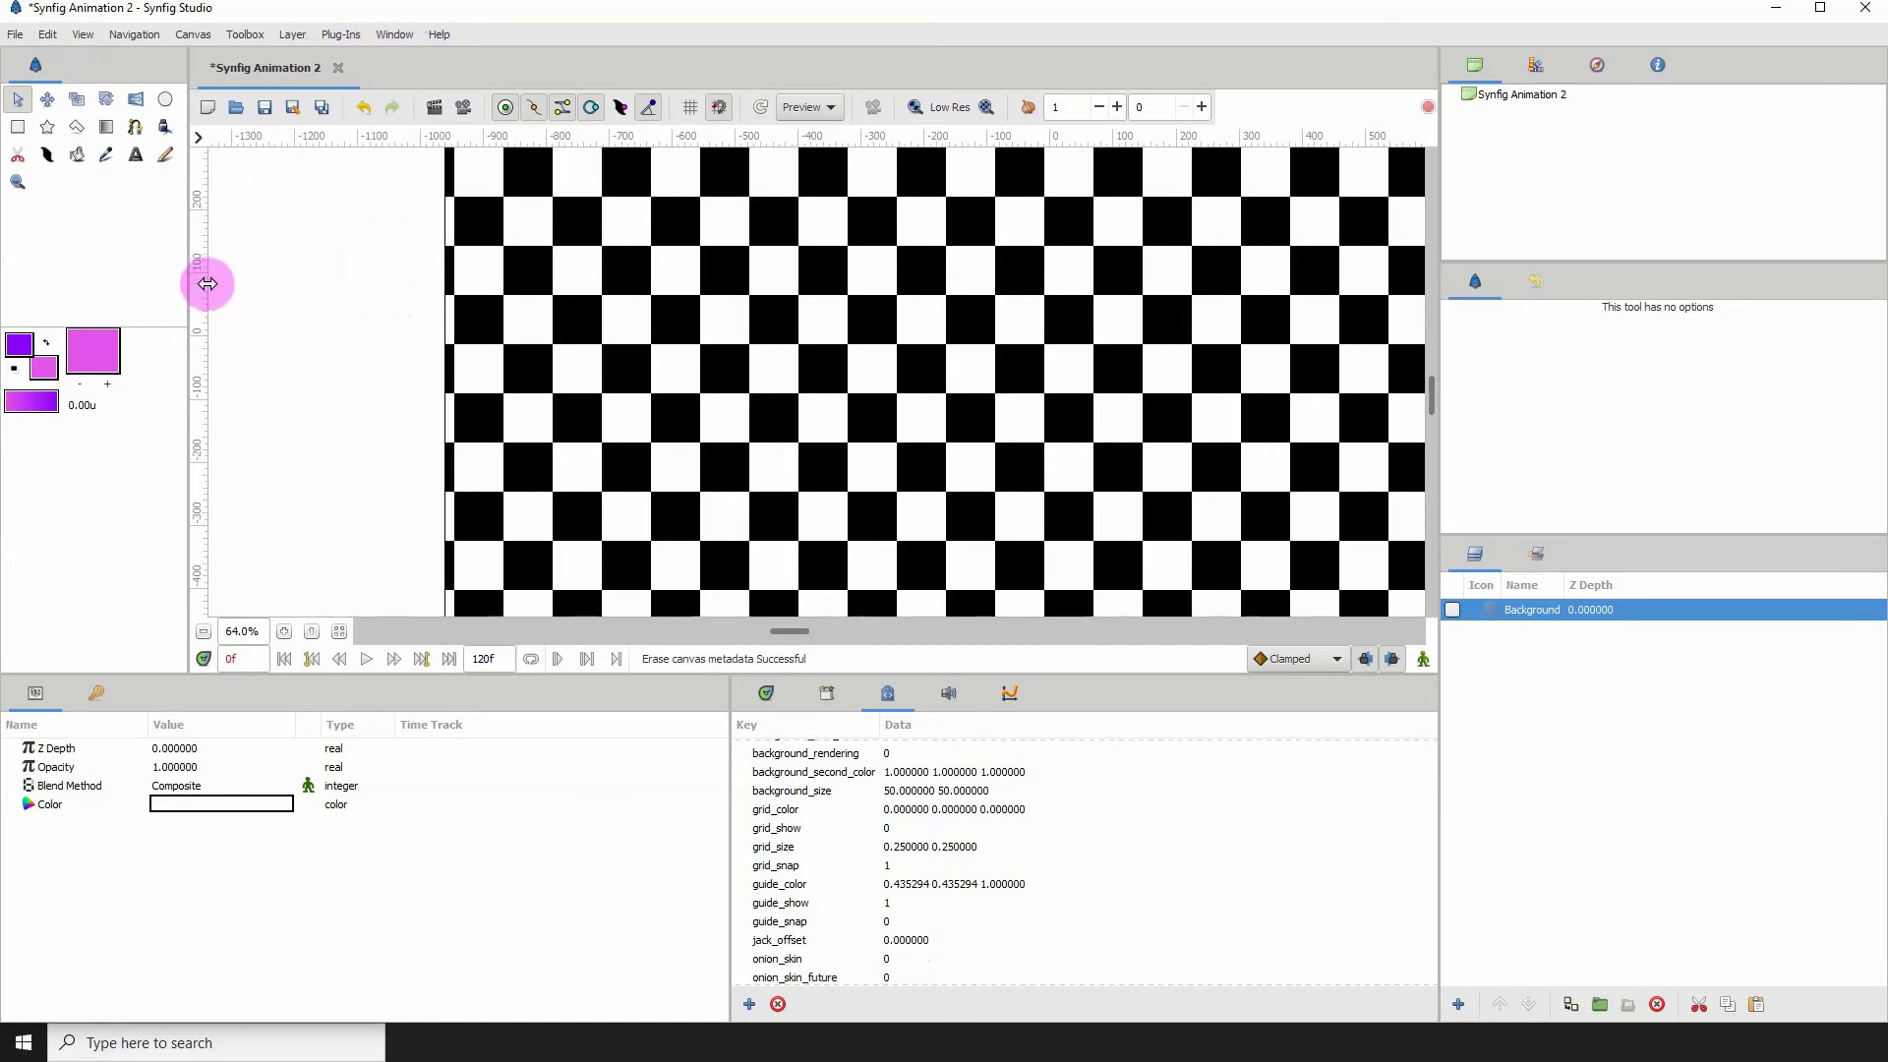
drag(208, 283, 278, 297)
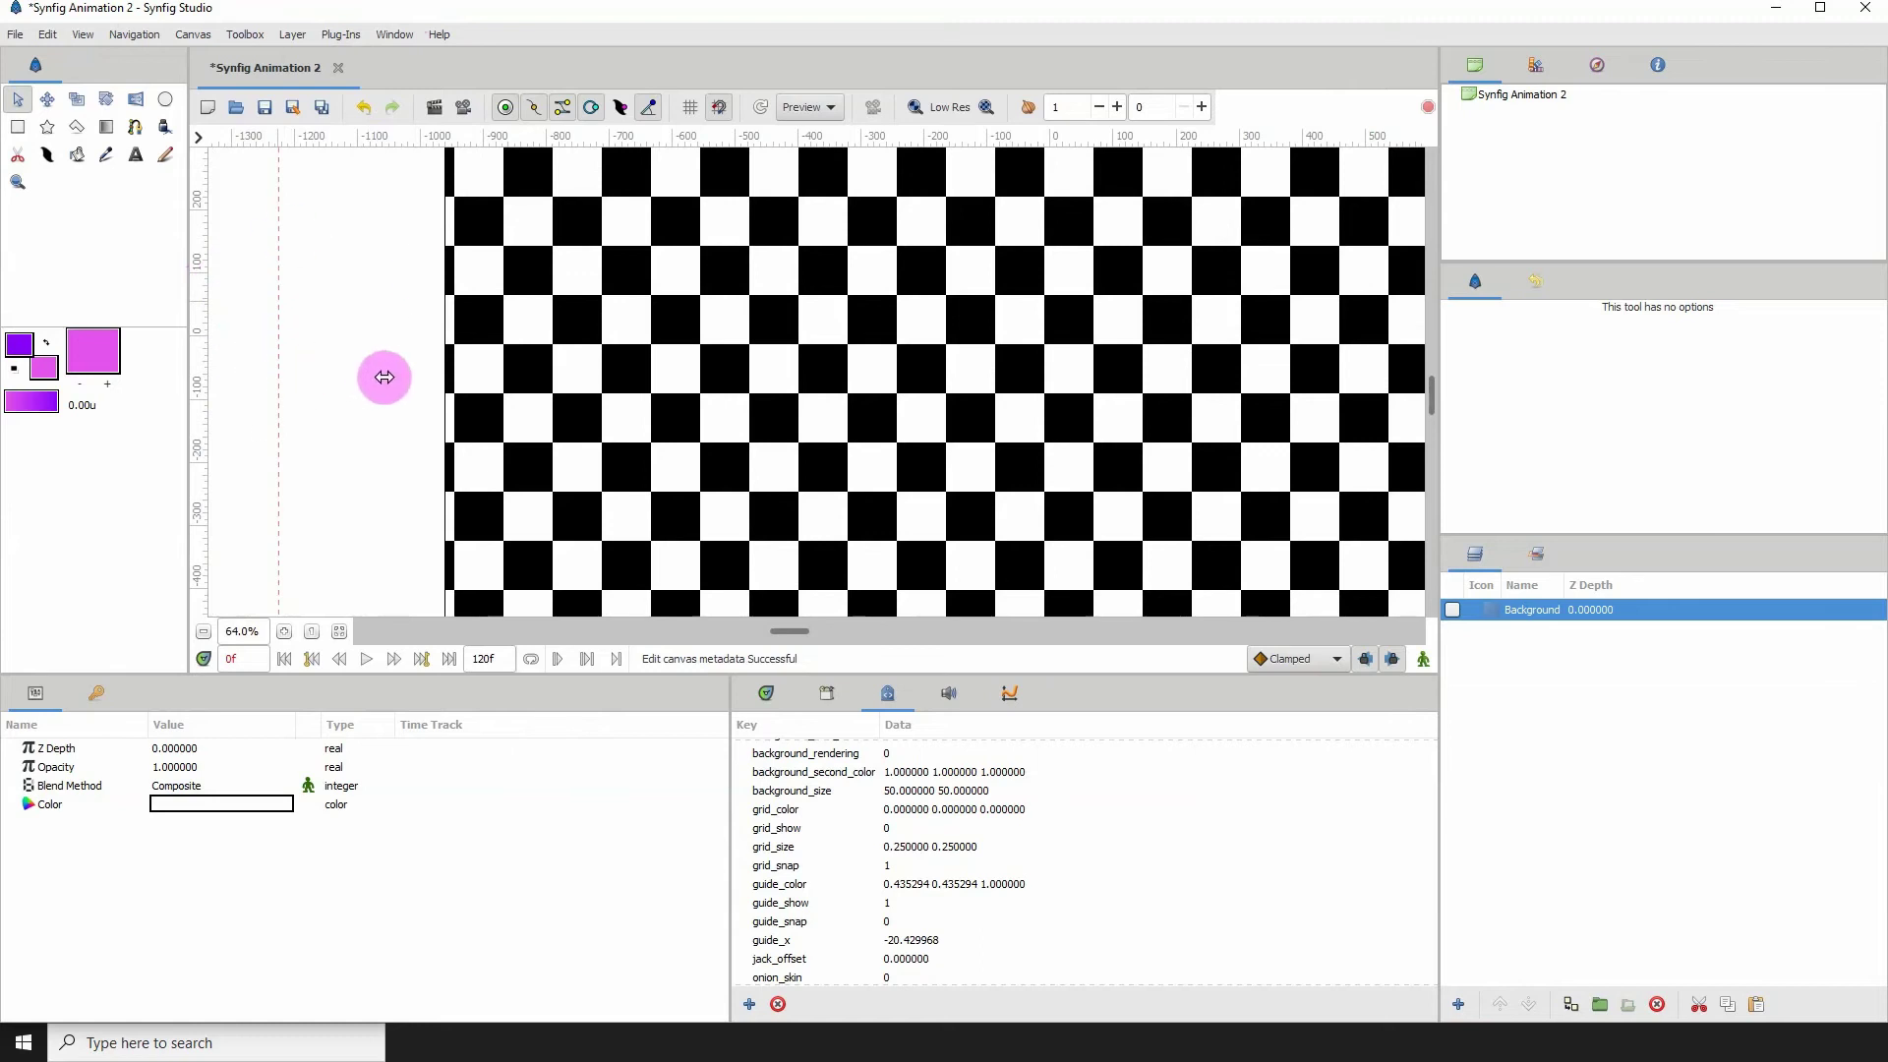
Step: Set the guide_show metadata value to 0 to hide the guide
click(804, 889)
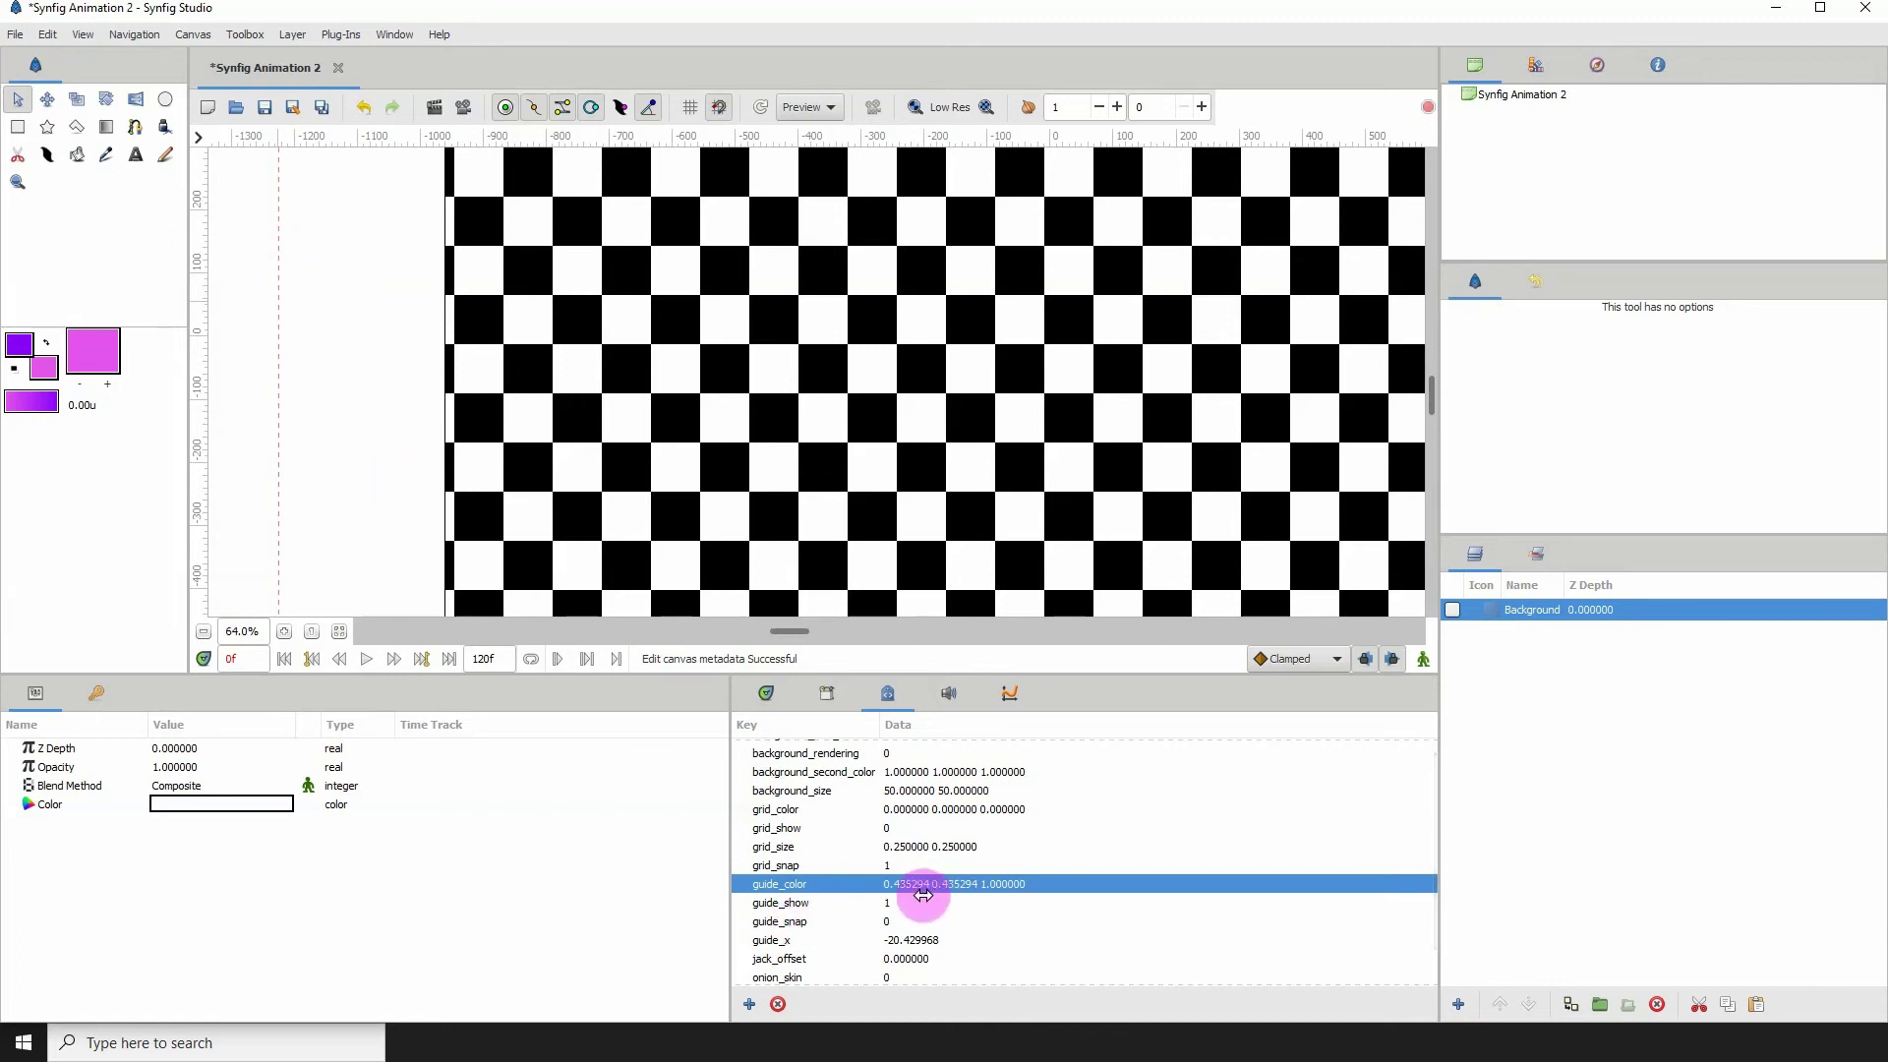
click(792, 903)
click(885, 902)
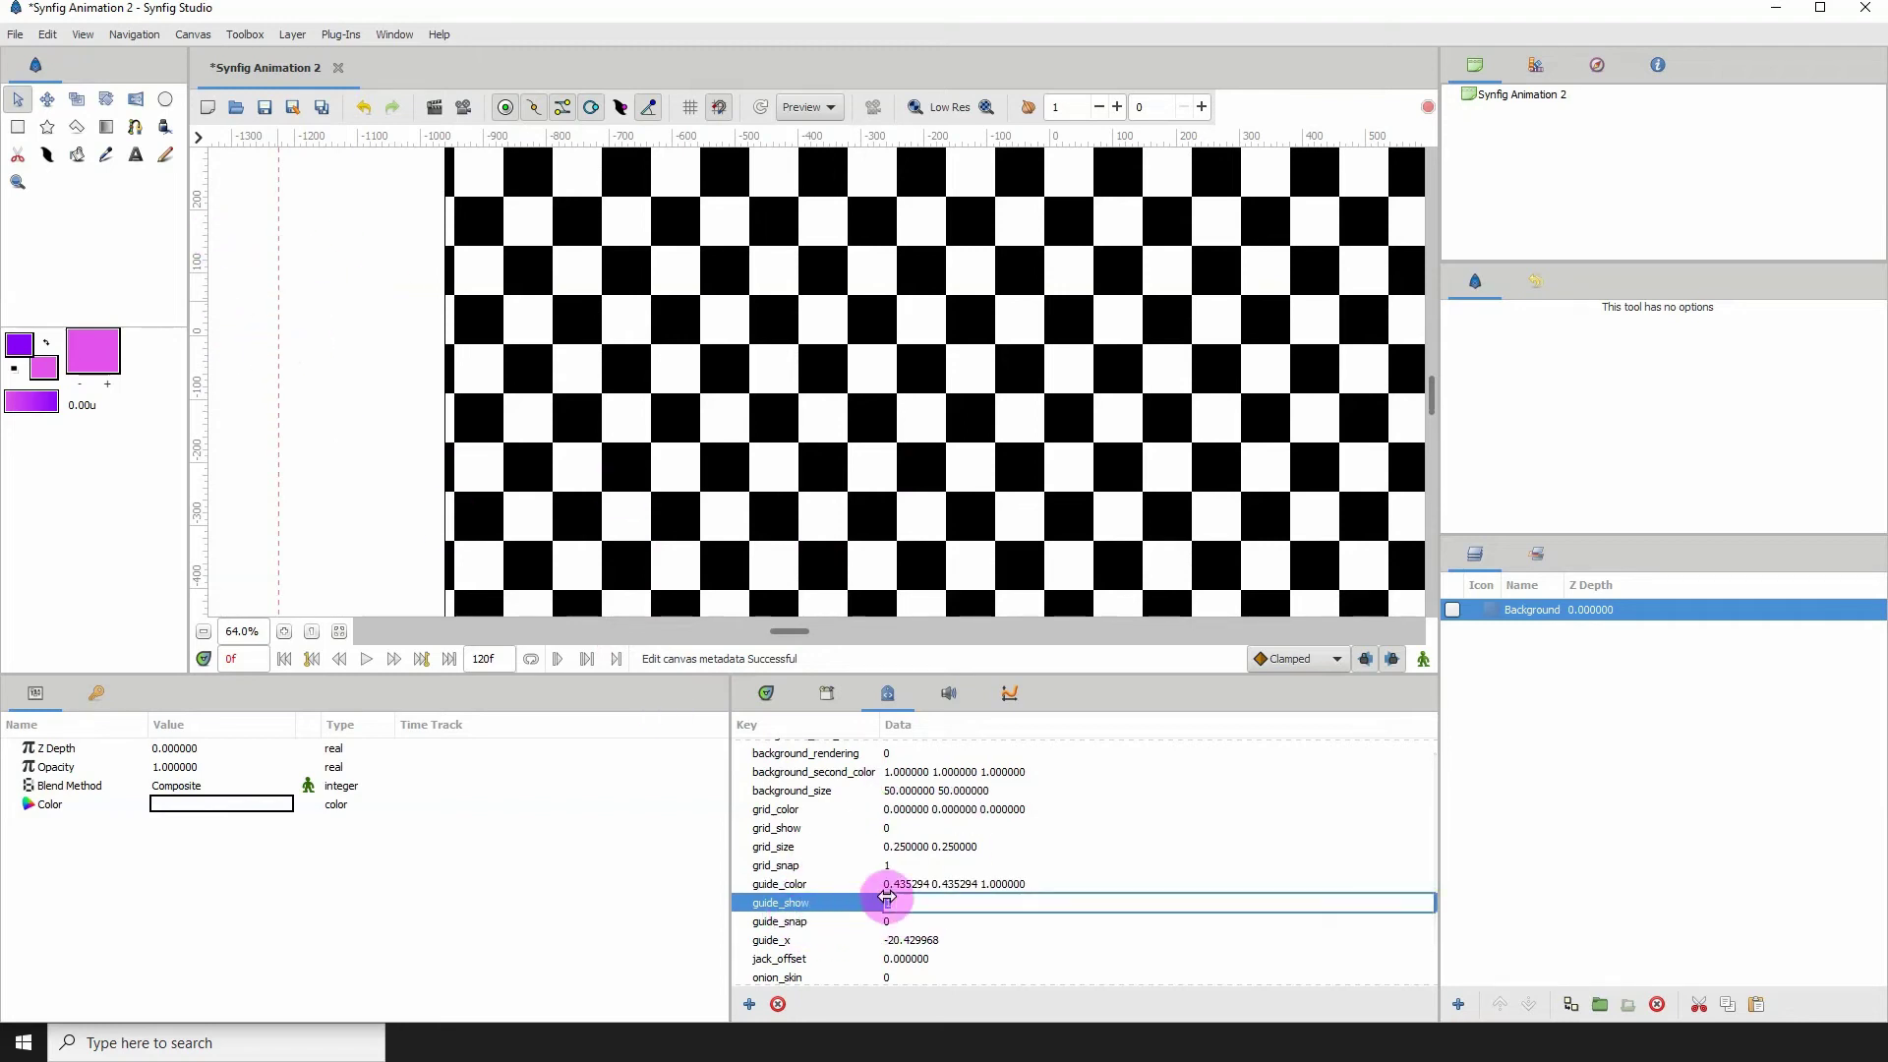
text(0)
key(Return)
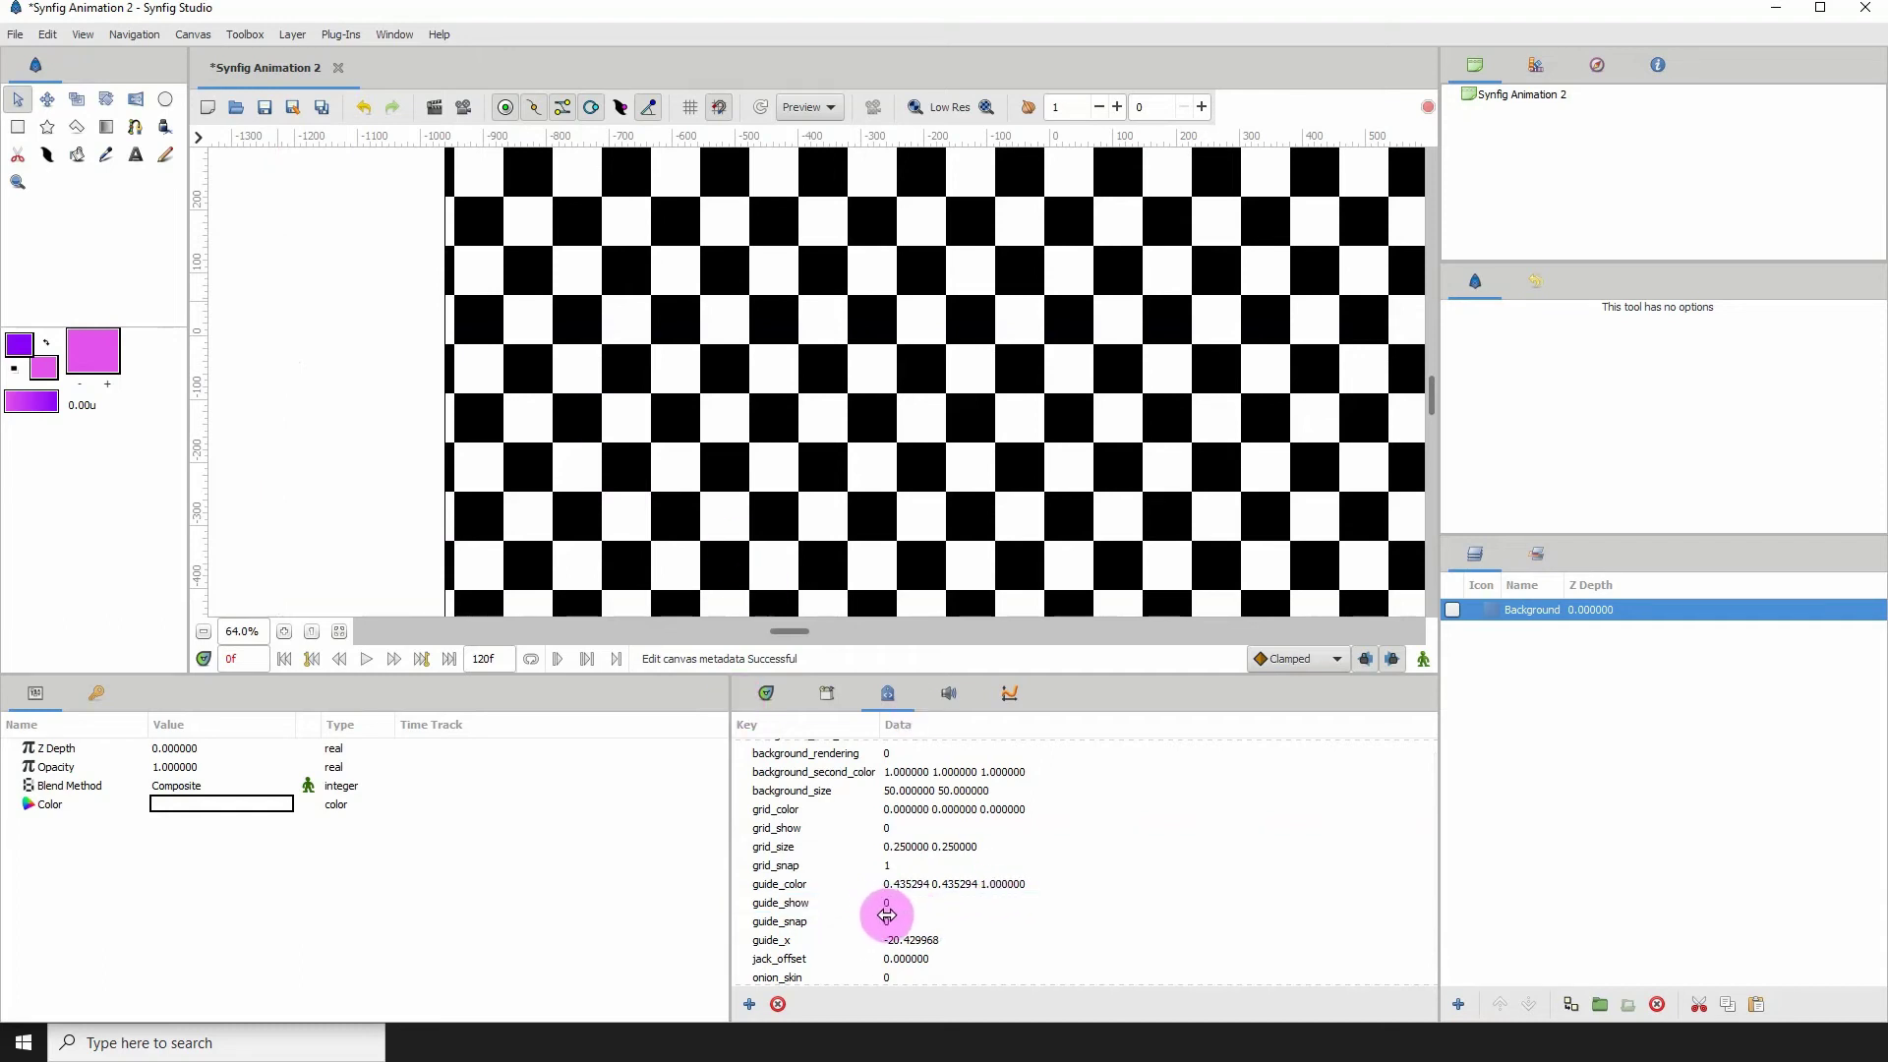
Step: Set the guide_show metadata value back to 1 to show the guide again
click(886, 907)
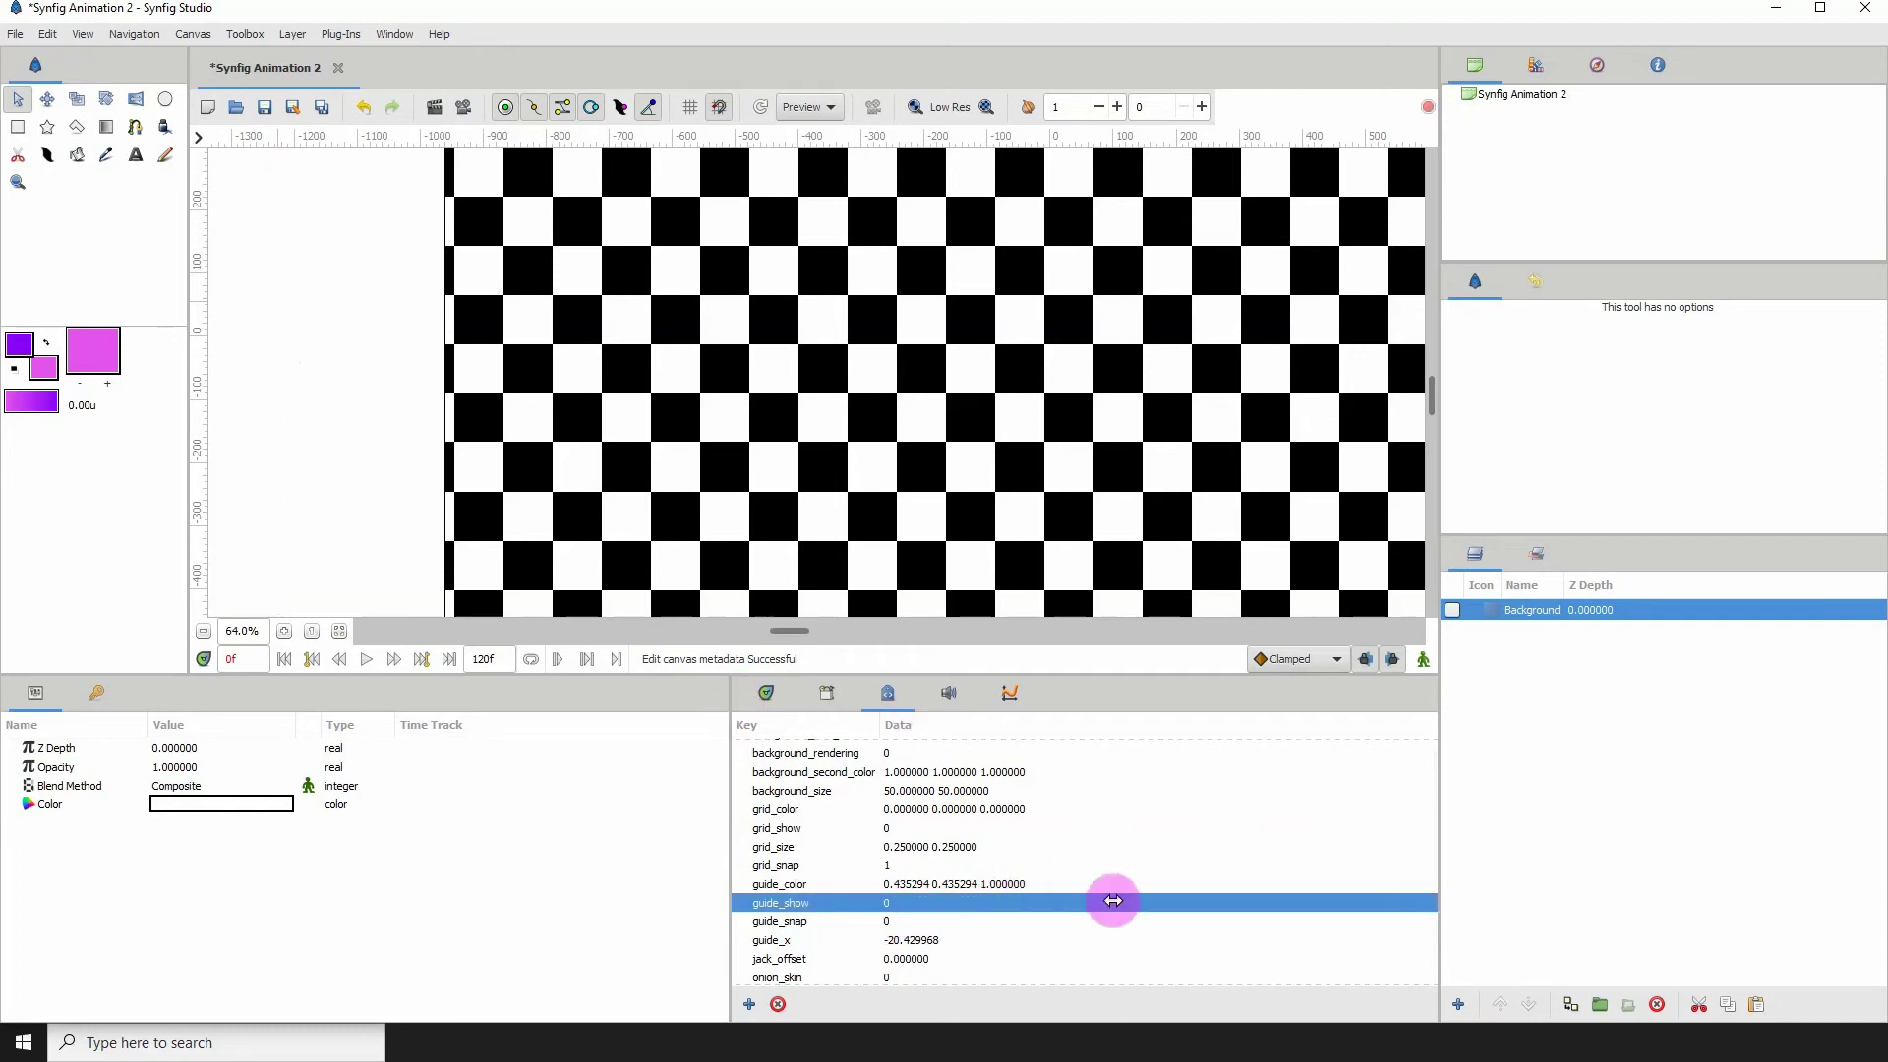
click(891, 903)
key(Return)
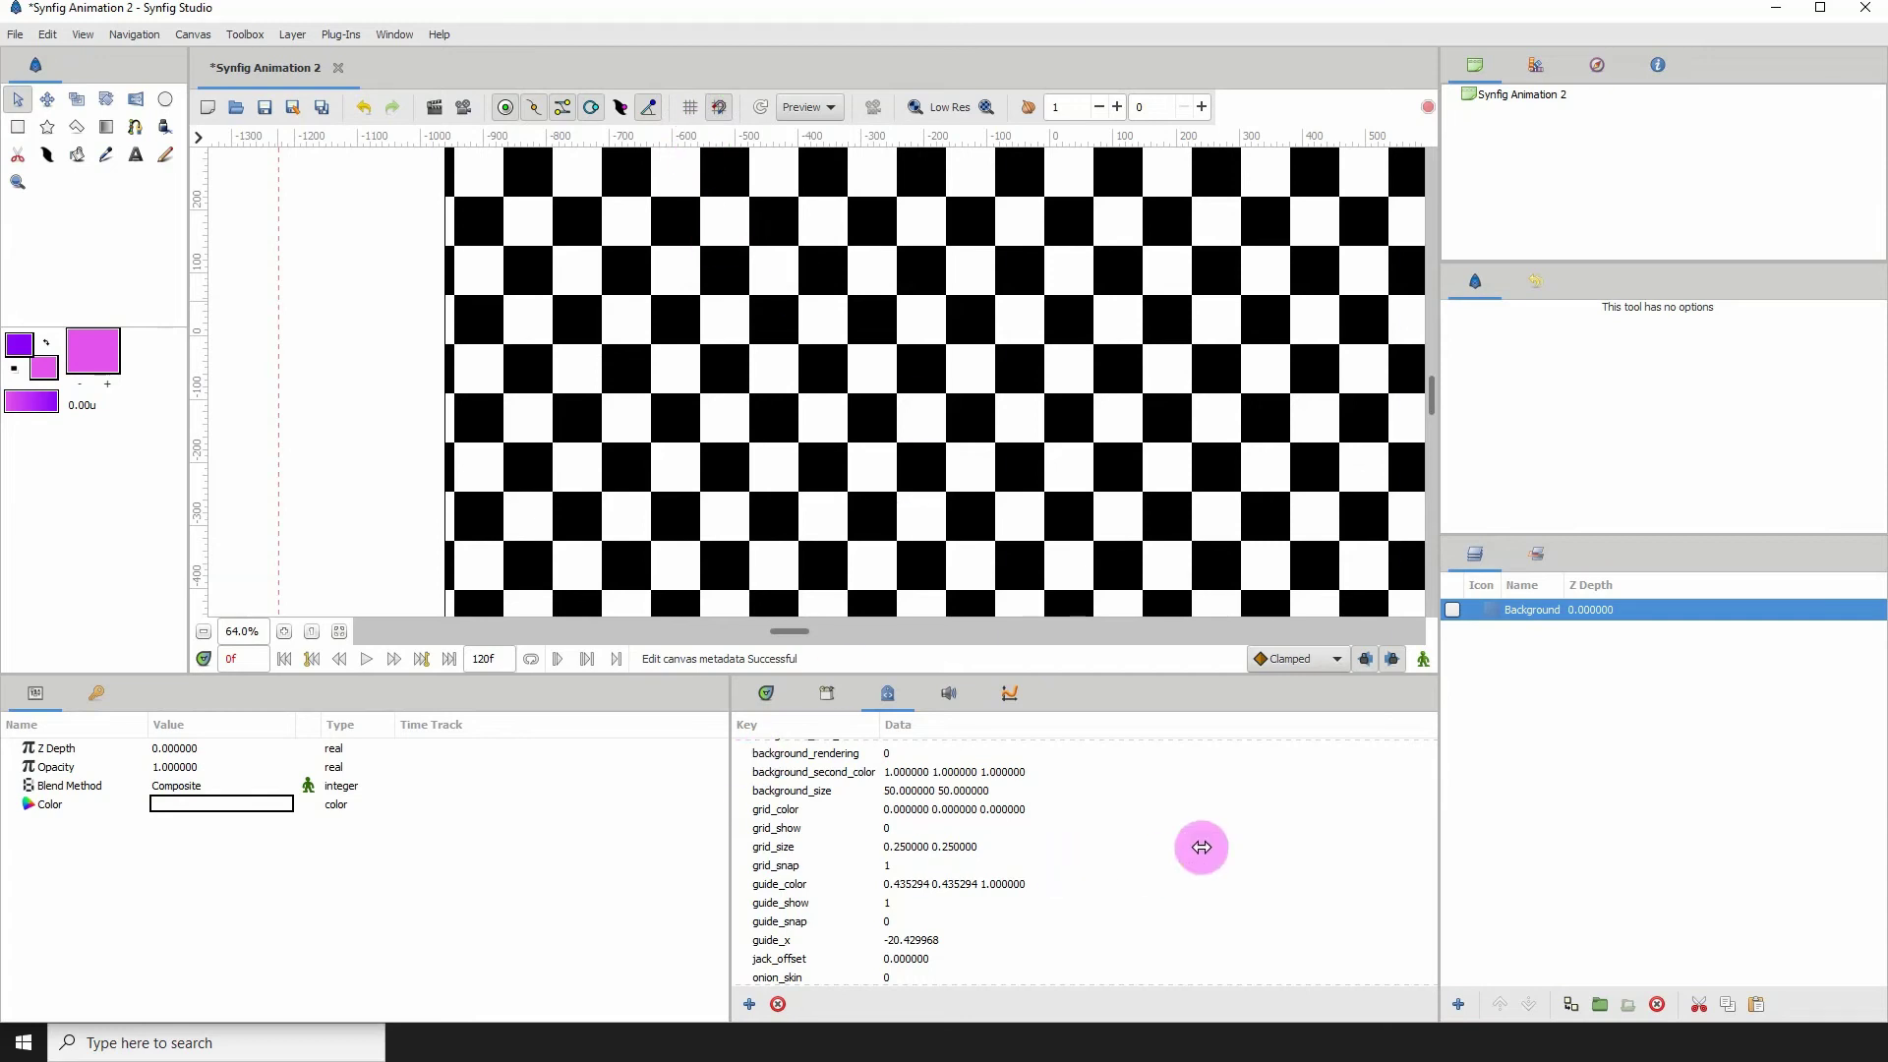
Step: Set the guide_x metadata value to 10 and look for the moved guide on the canvas
click(1425, 861)
scroll(1435, 879, down, 1)
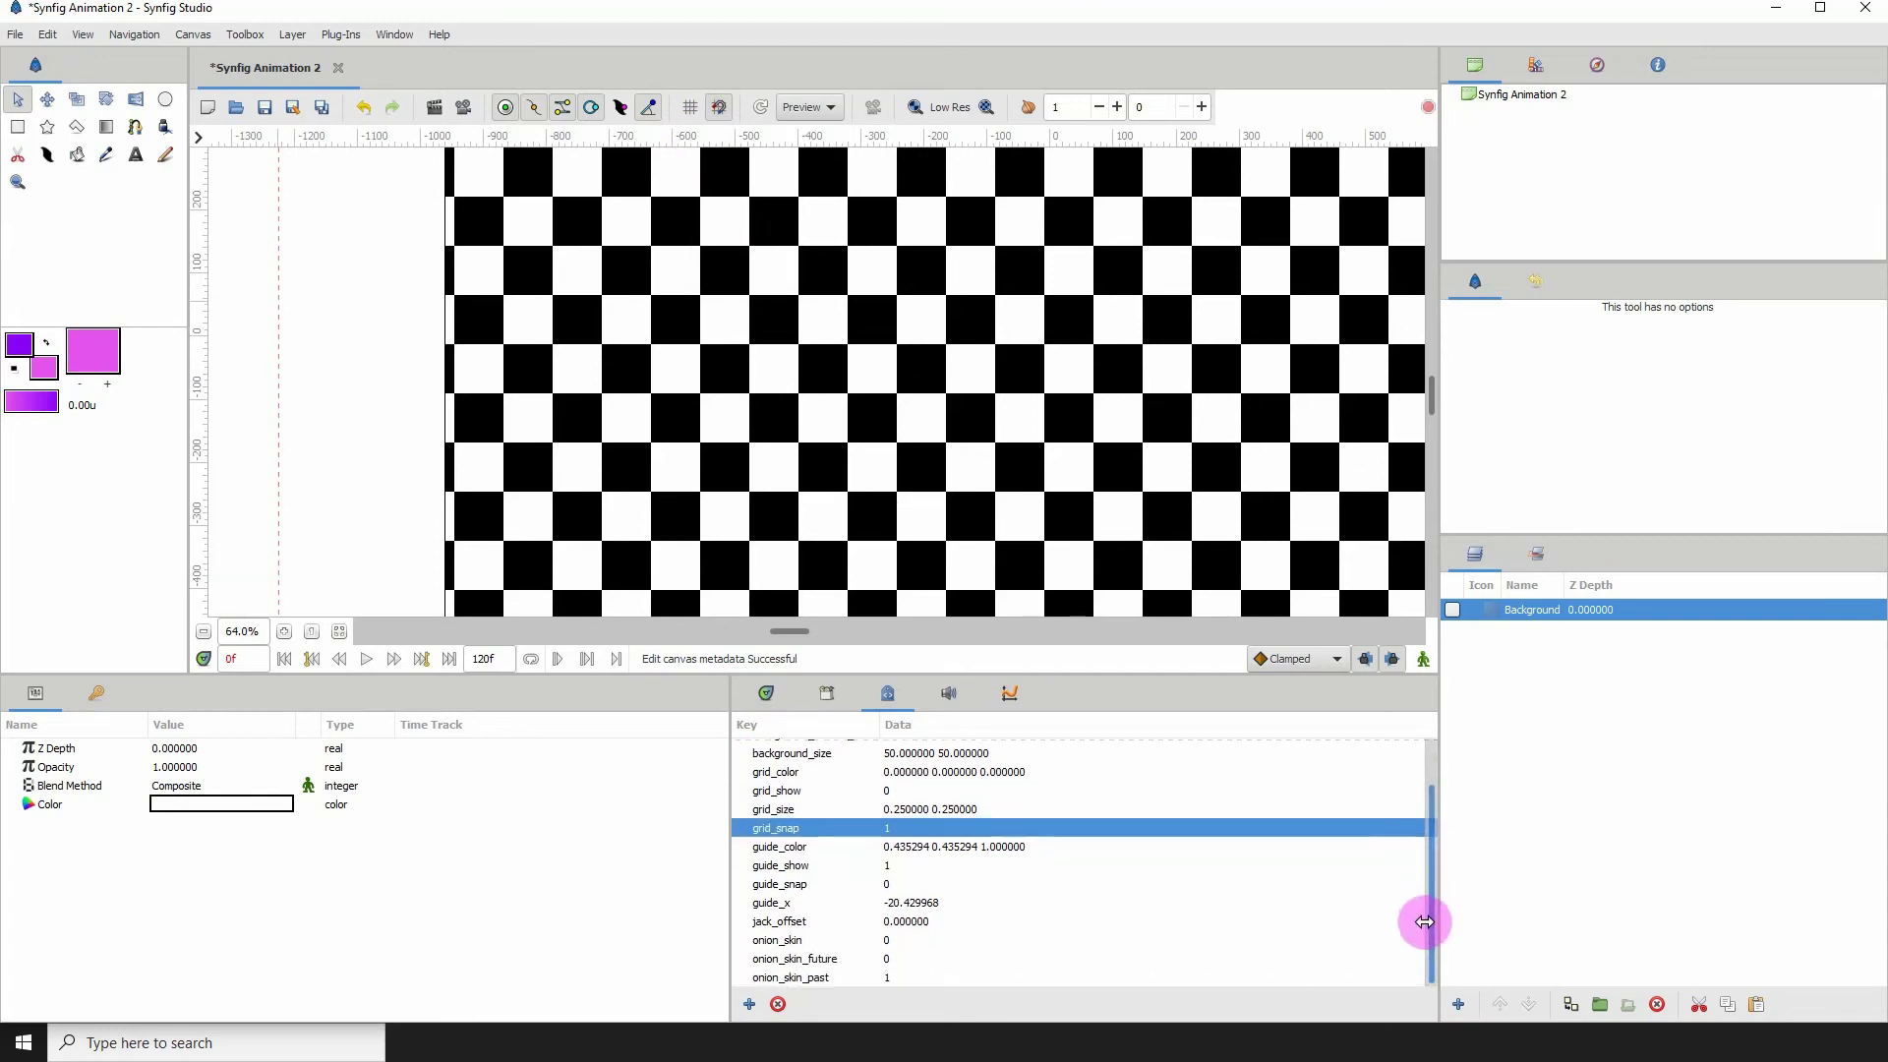
click(782, 902)
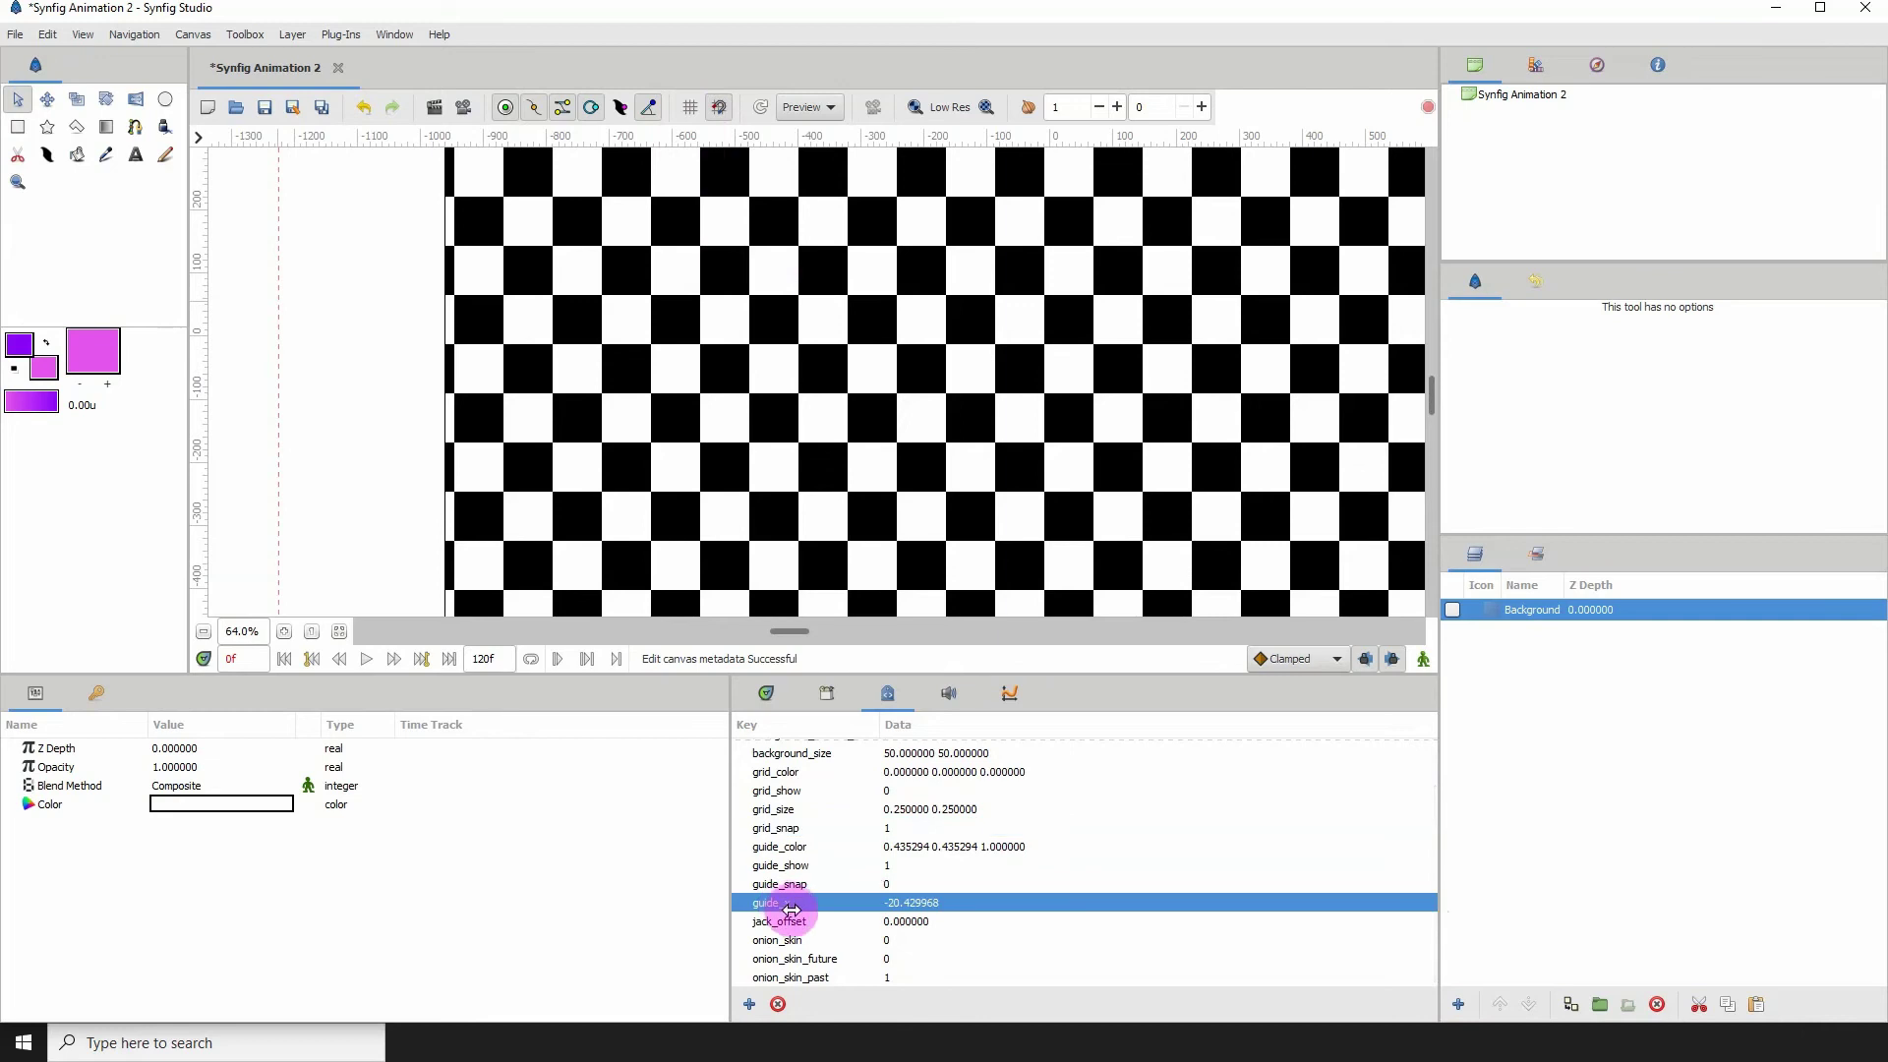
click(899, 903)
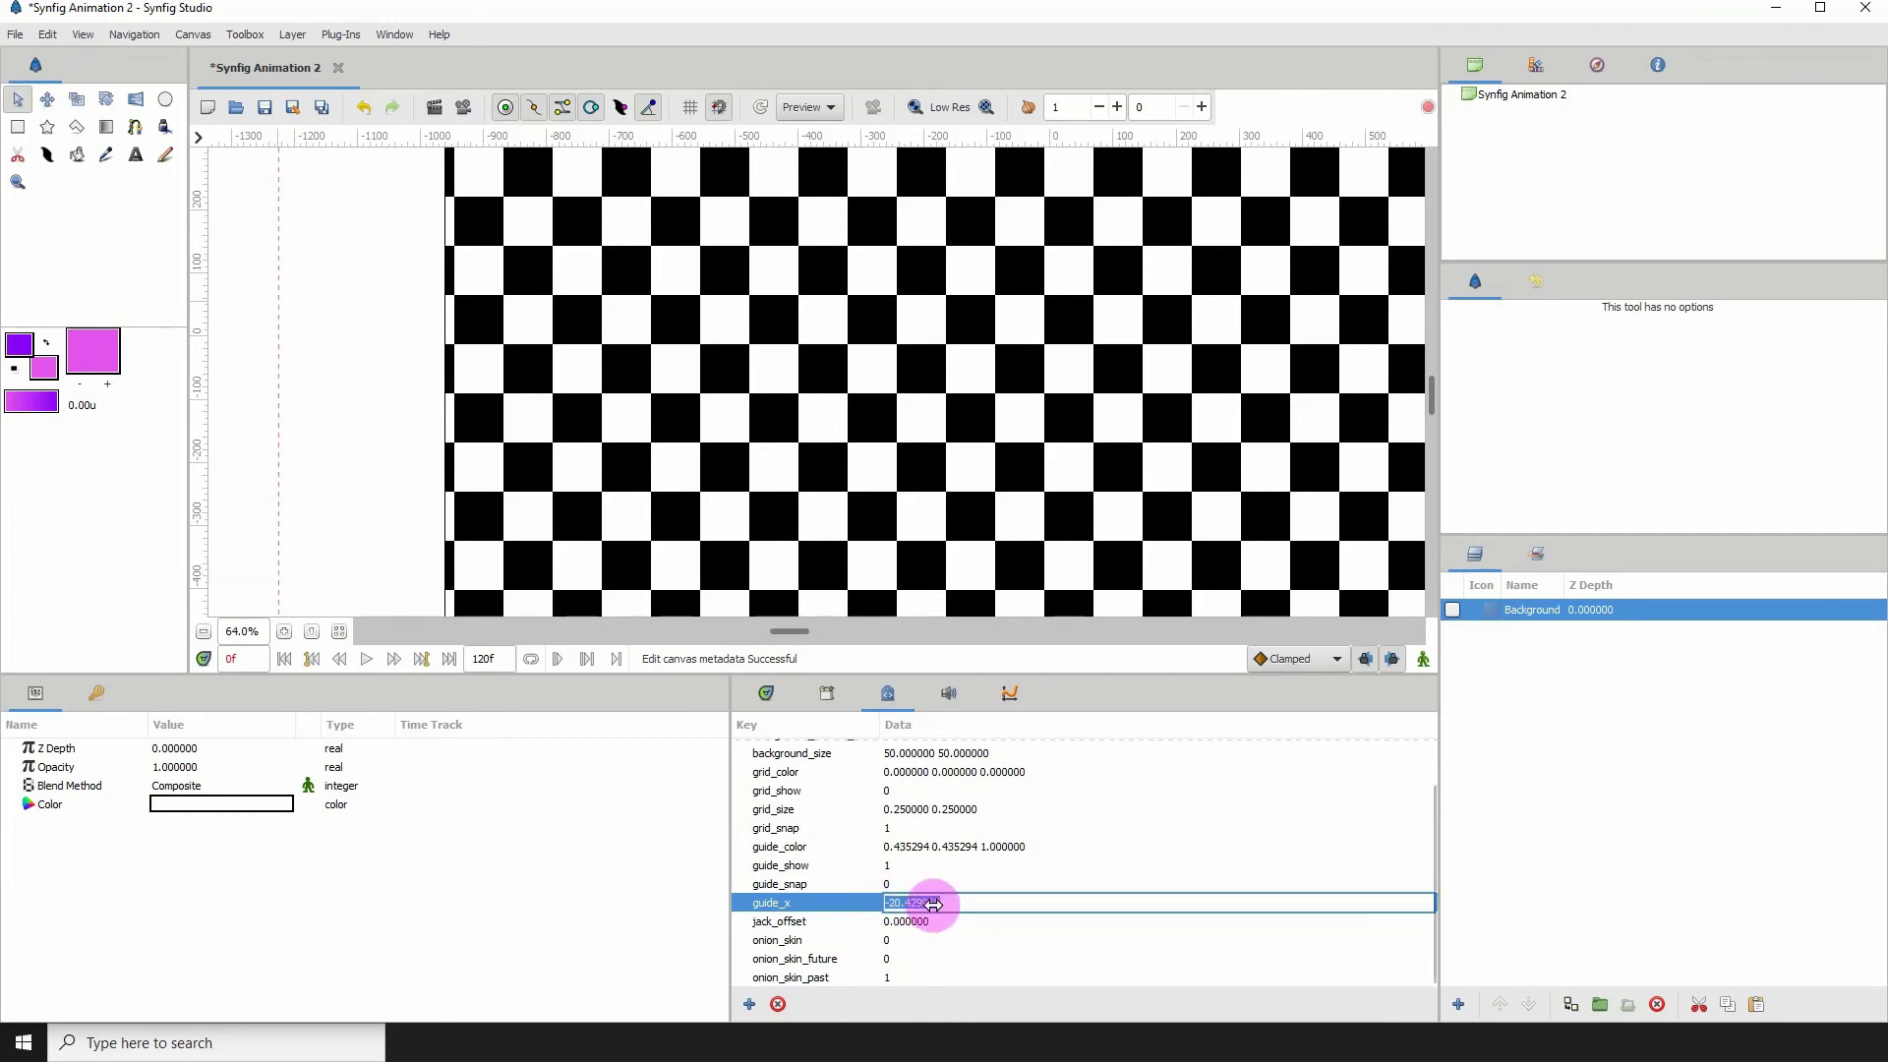
key(Return)
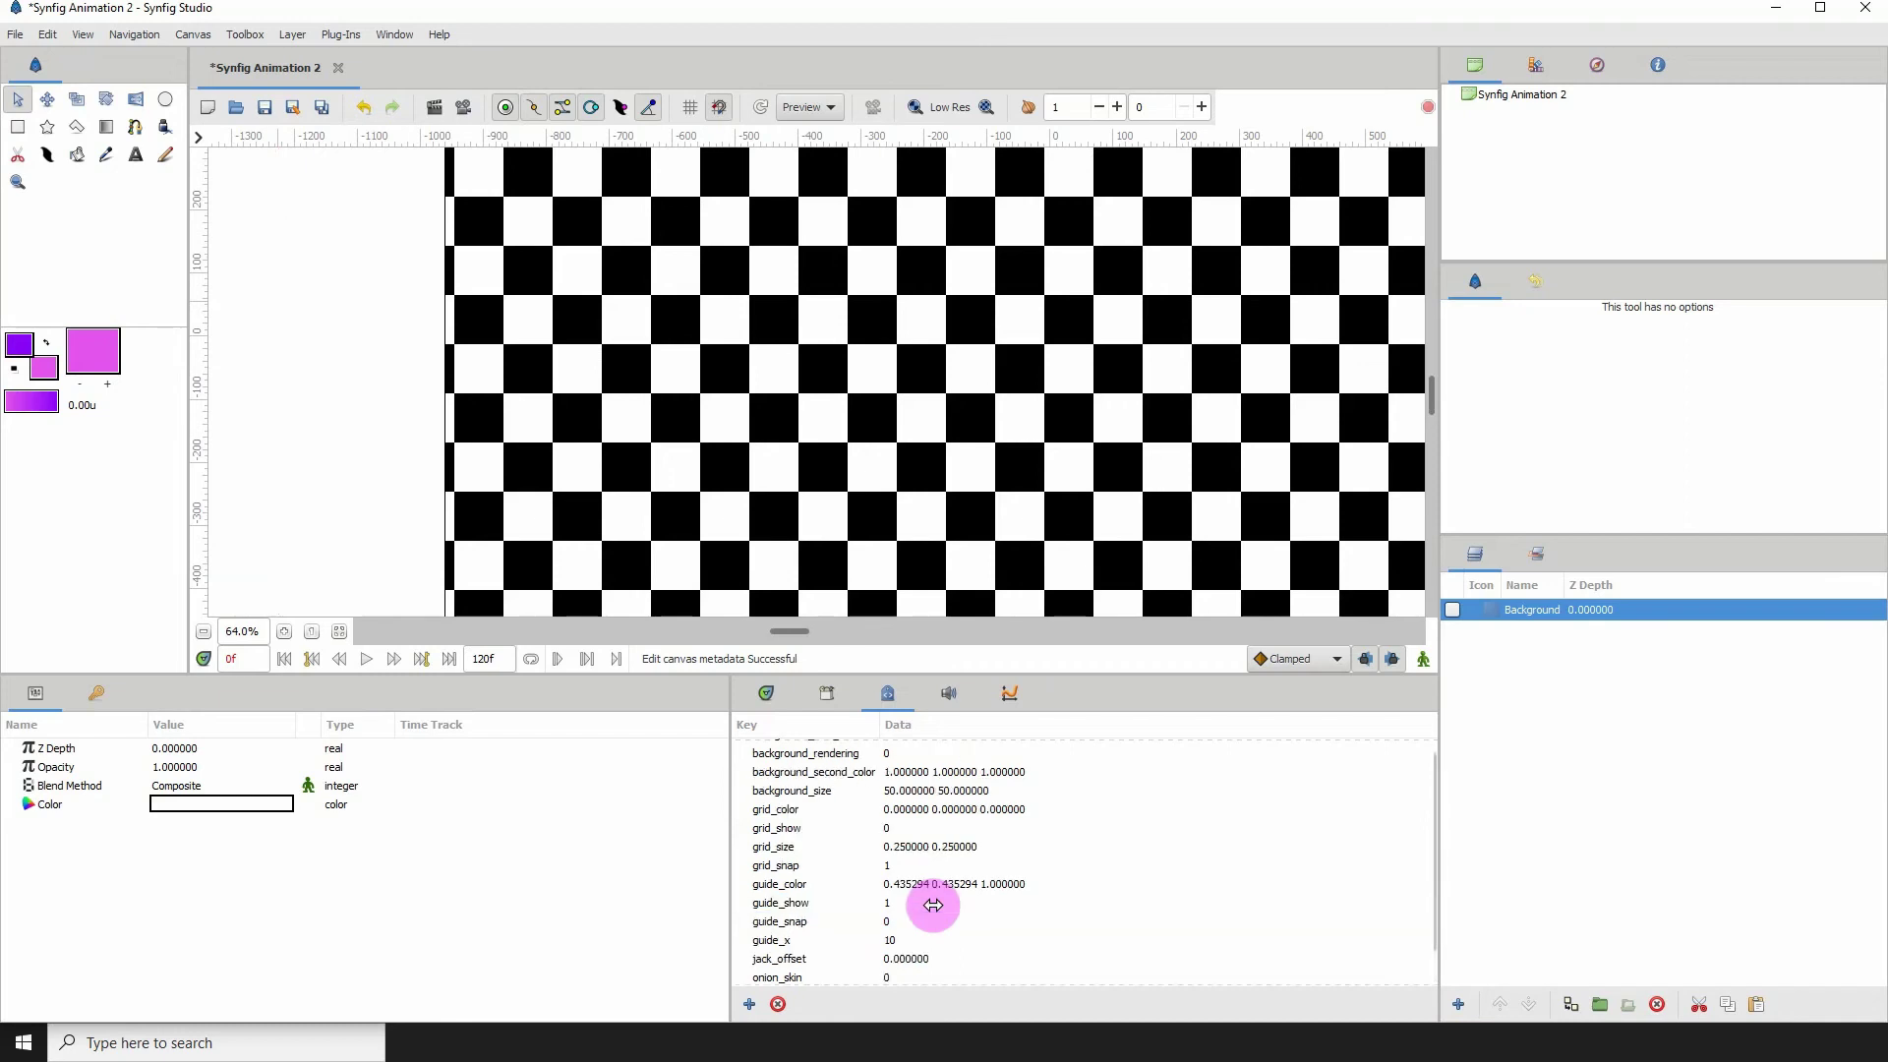
scroll(492, 344, left, 10)
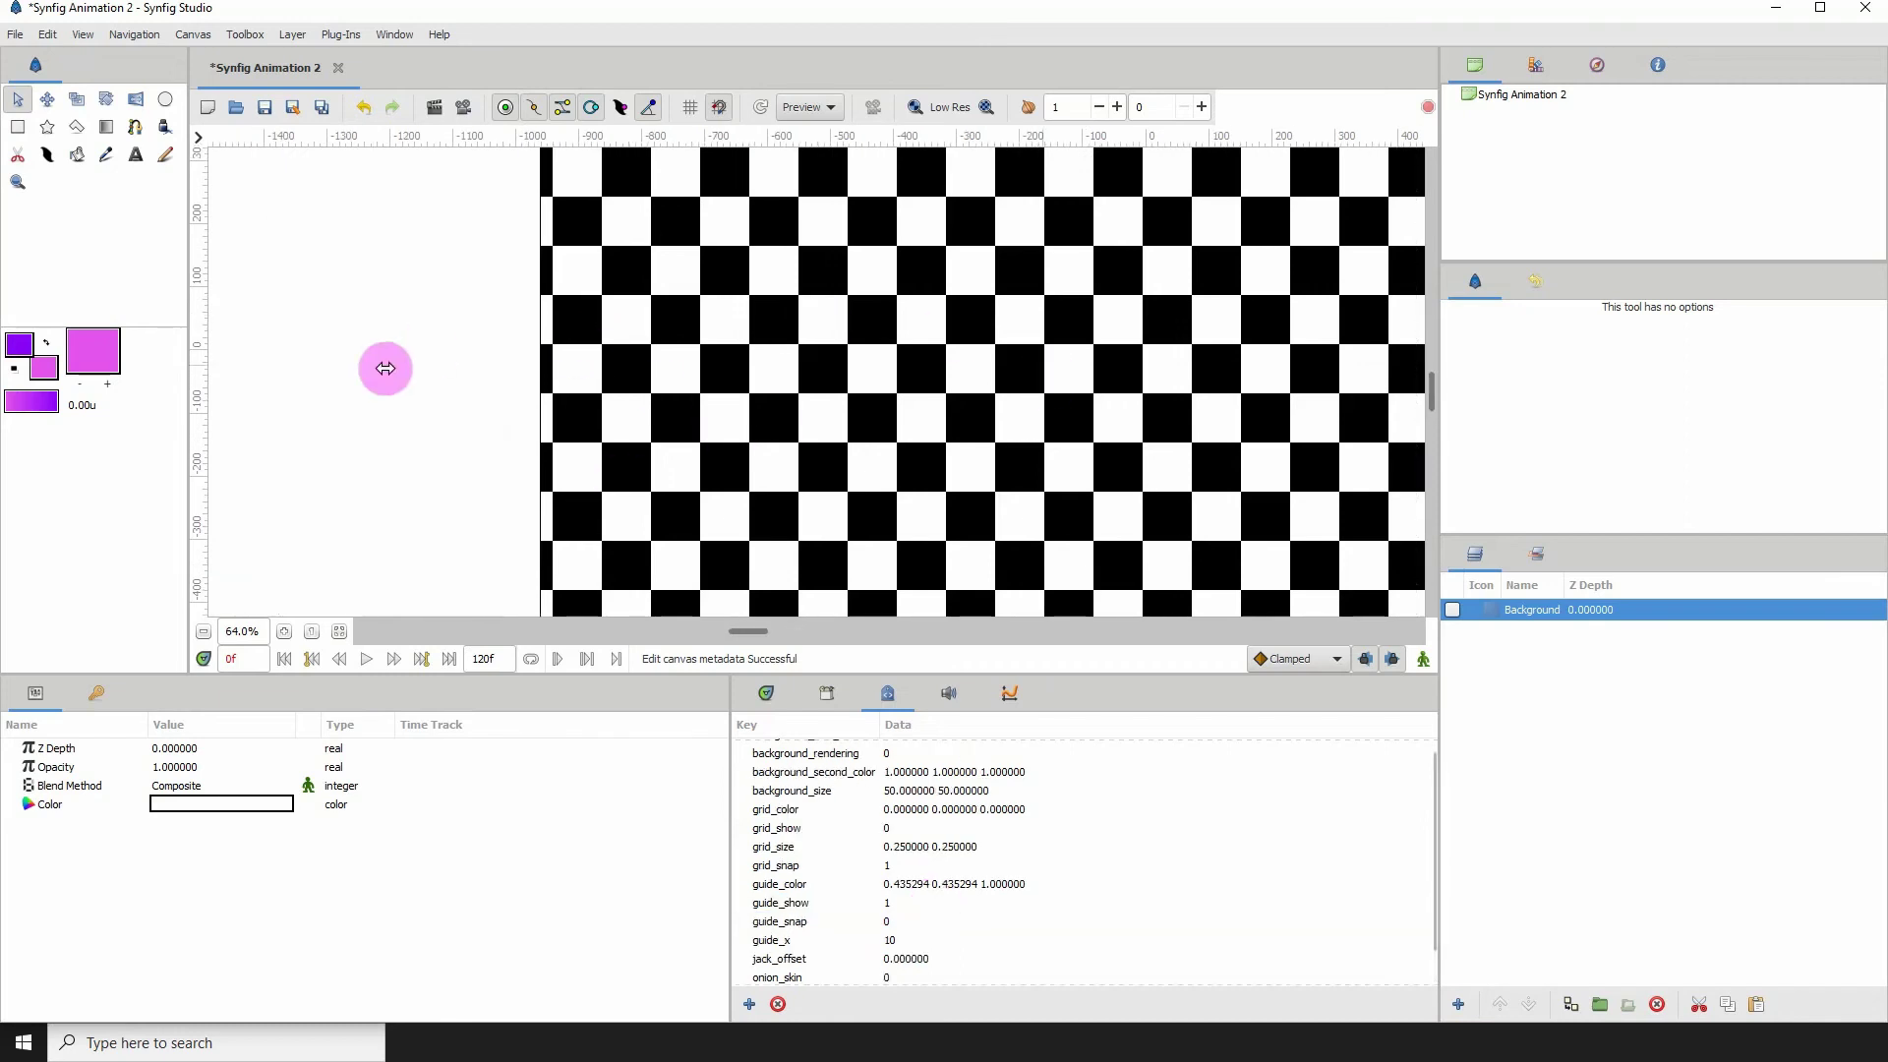
click(204, 630)
click(203, 630)
click(203, 630)
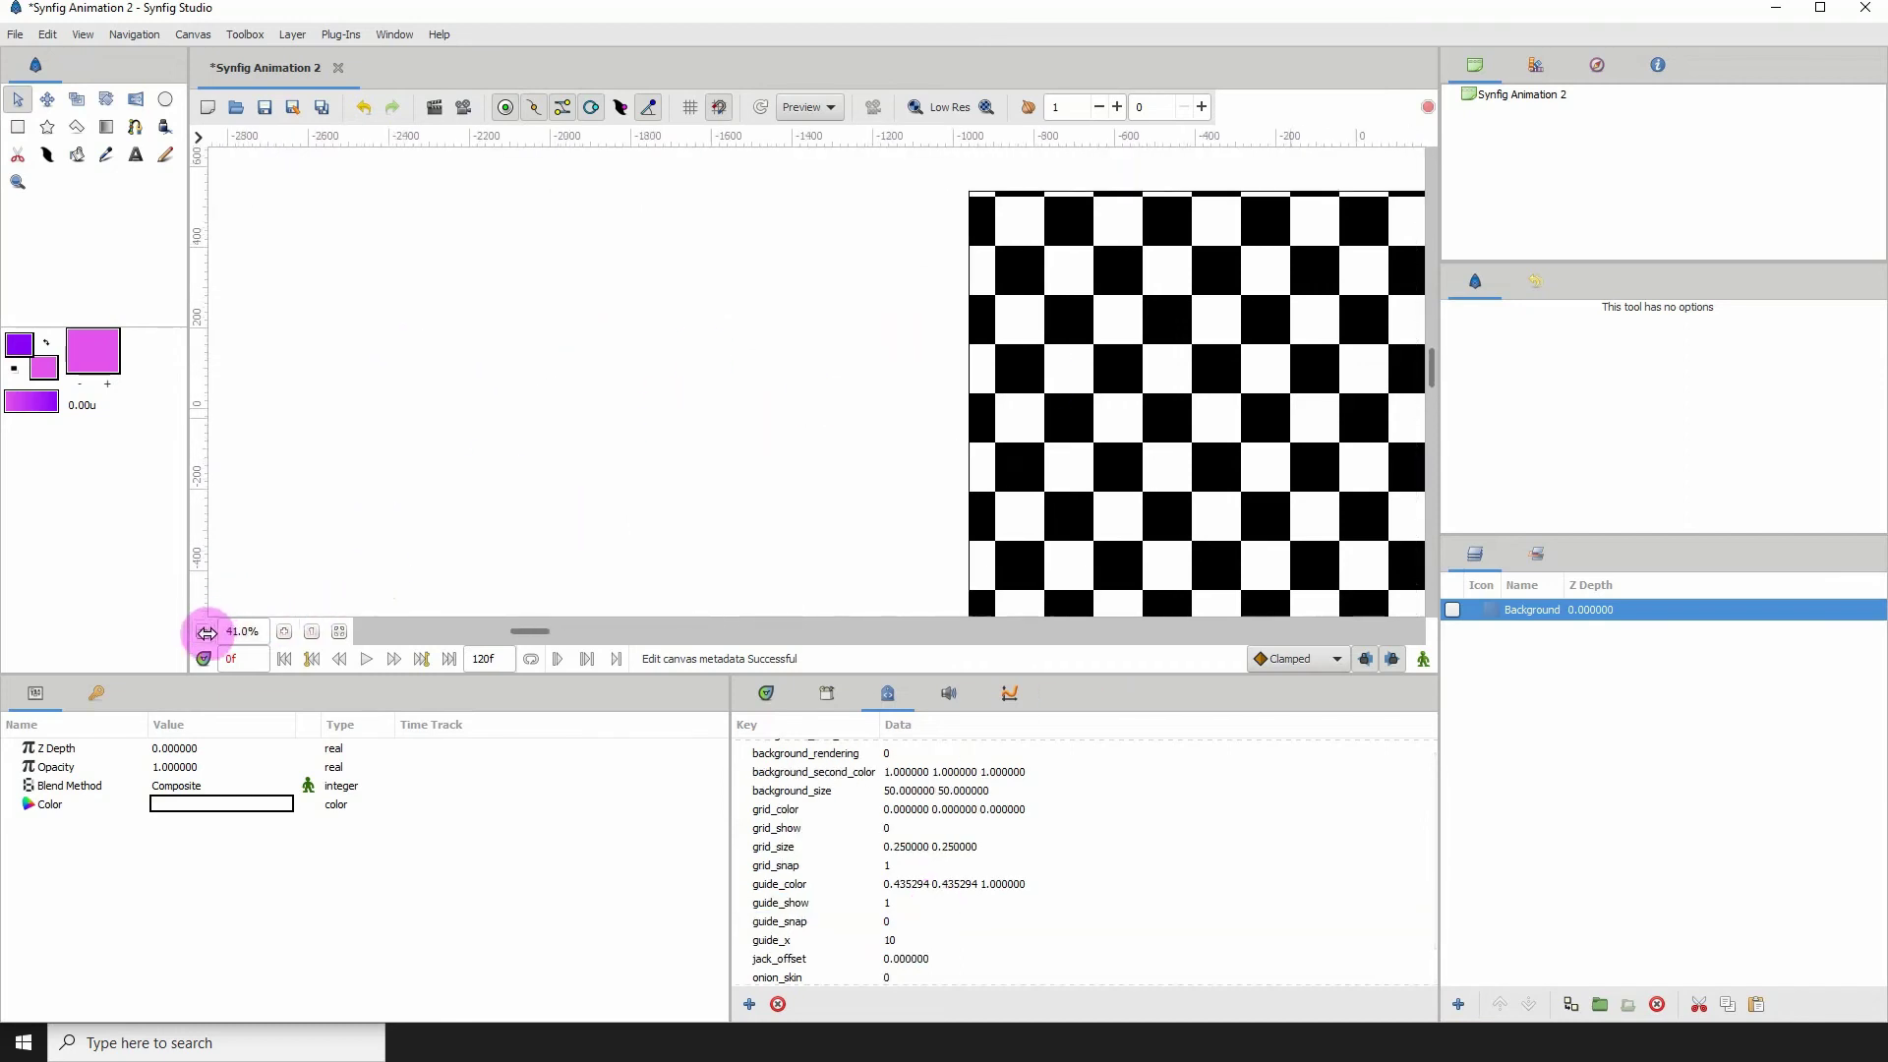
Step: Set the guide_x metadata value to 30 to move the vertical guide along the canvas
click(204, 630)
click(203, 631)
click(204, 631)
click(204, 630)
scroll(880, 506, right, 1)
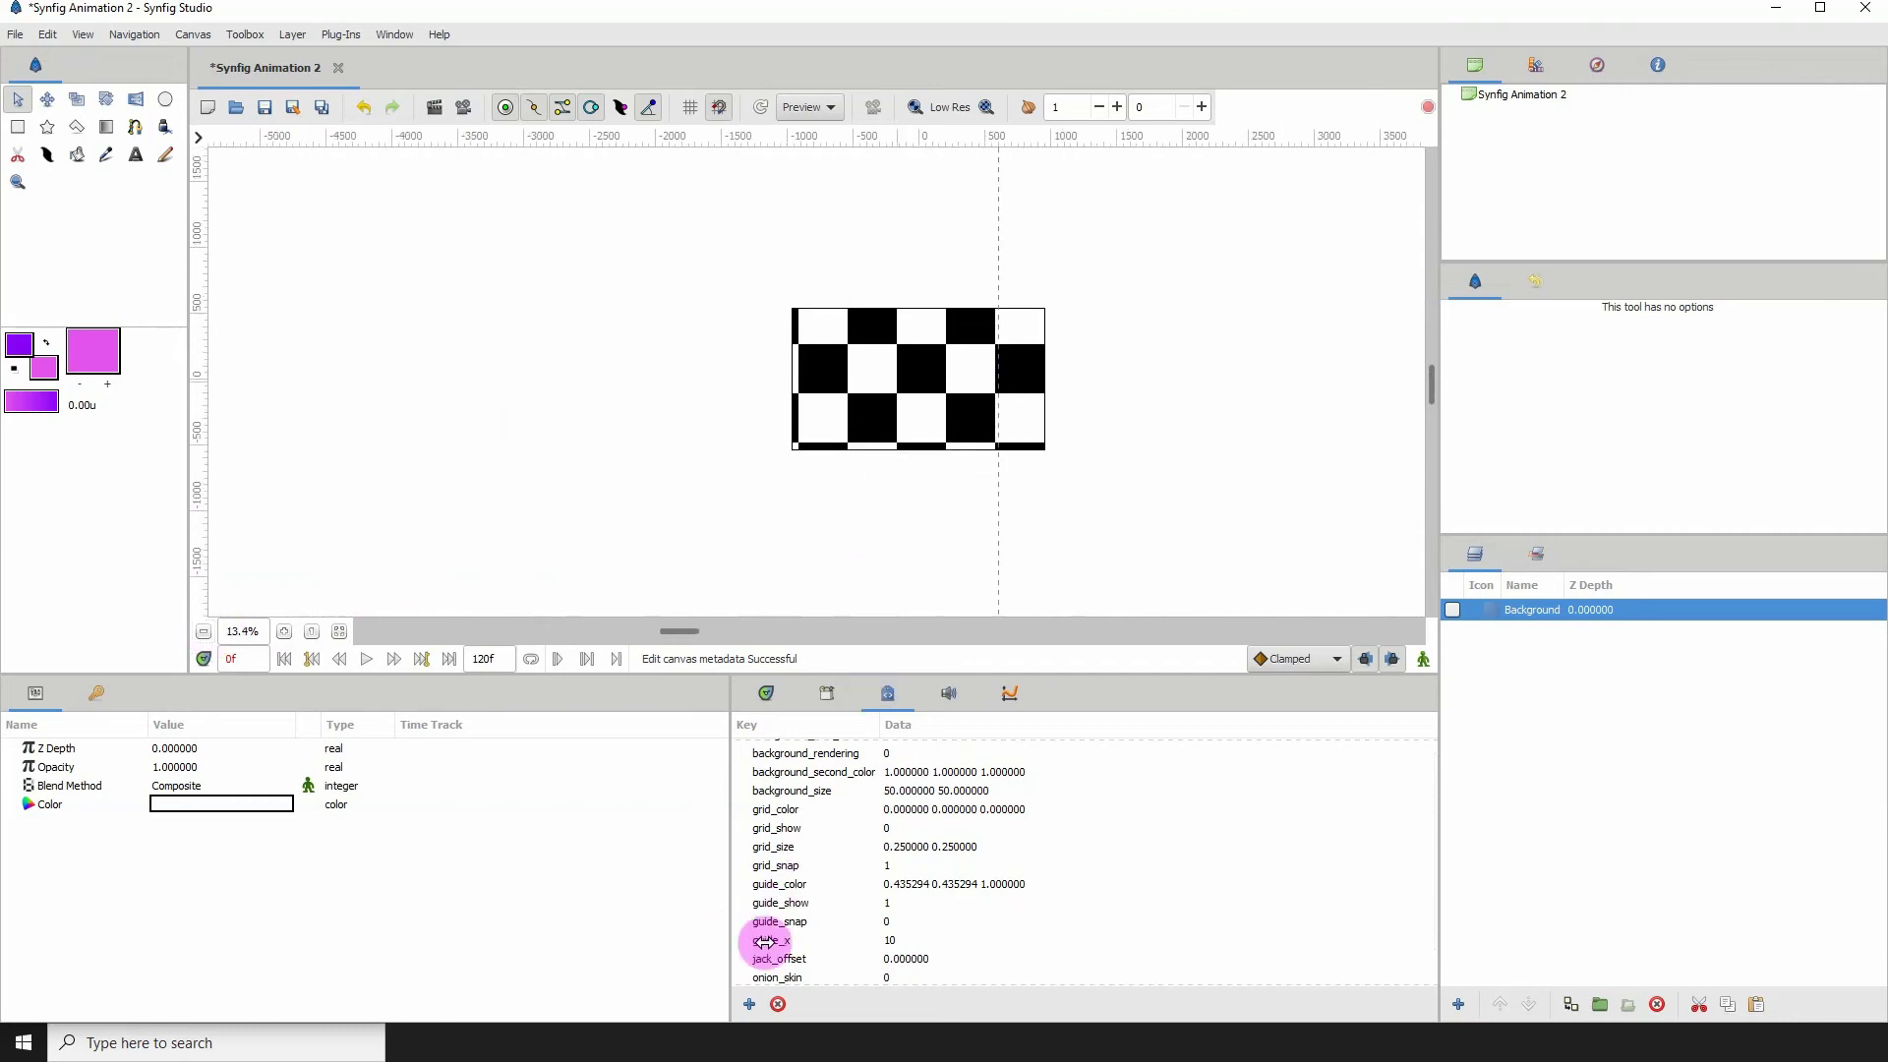
click(886, 940)
click(886, 940)
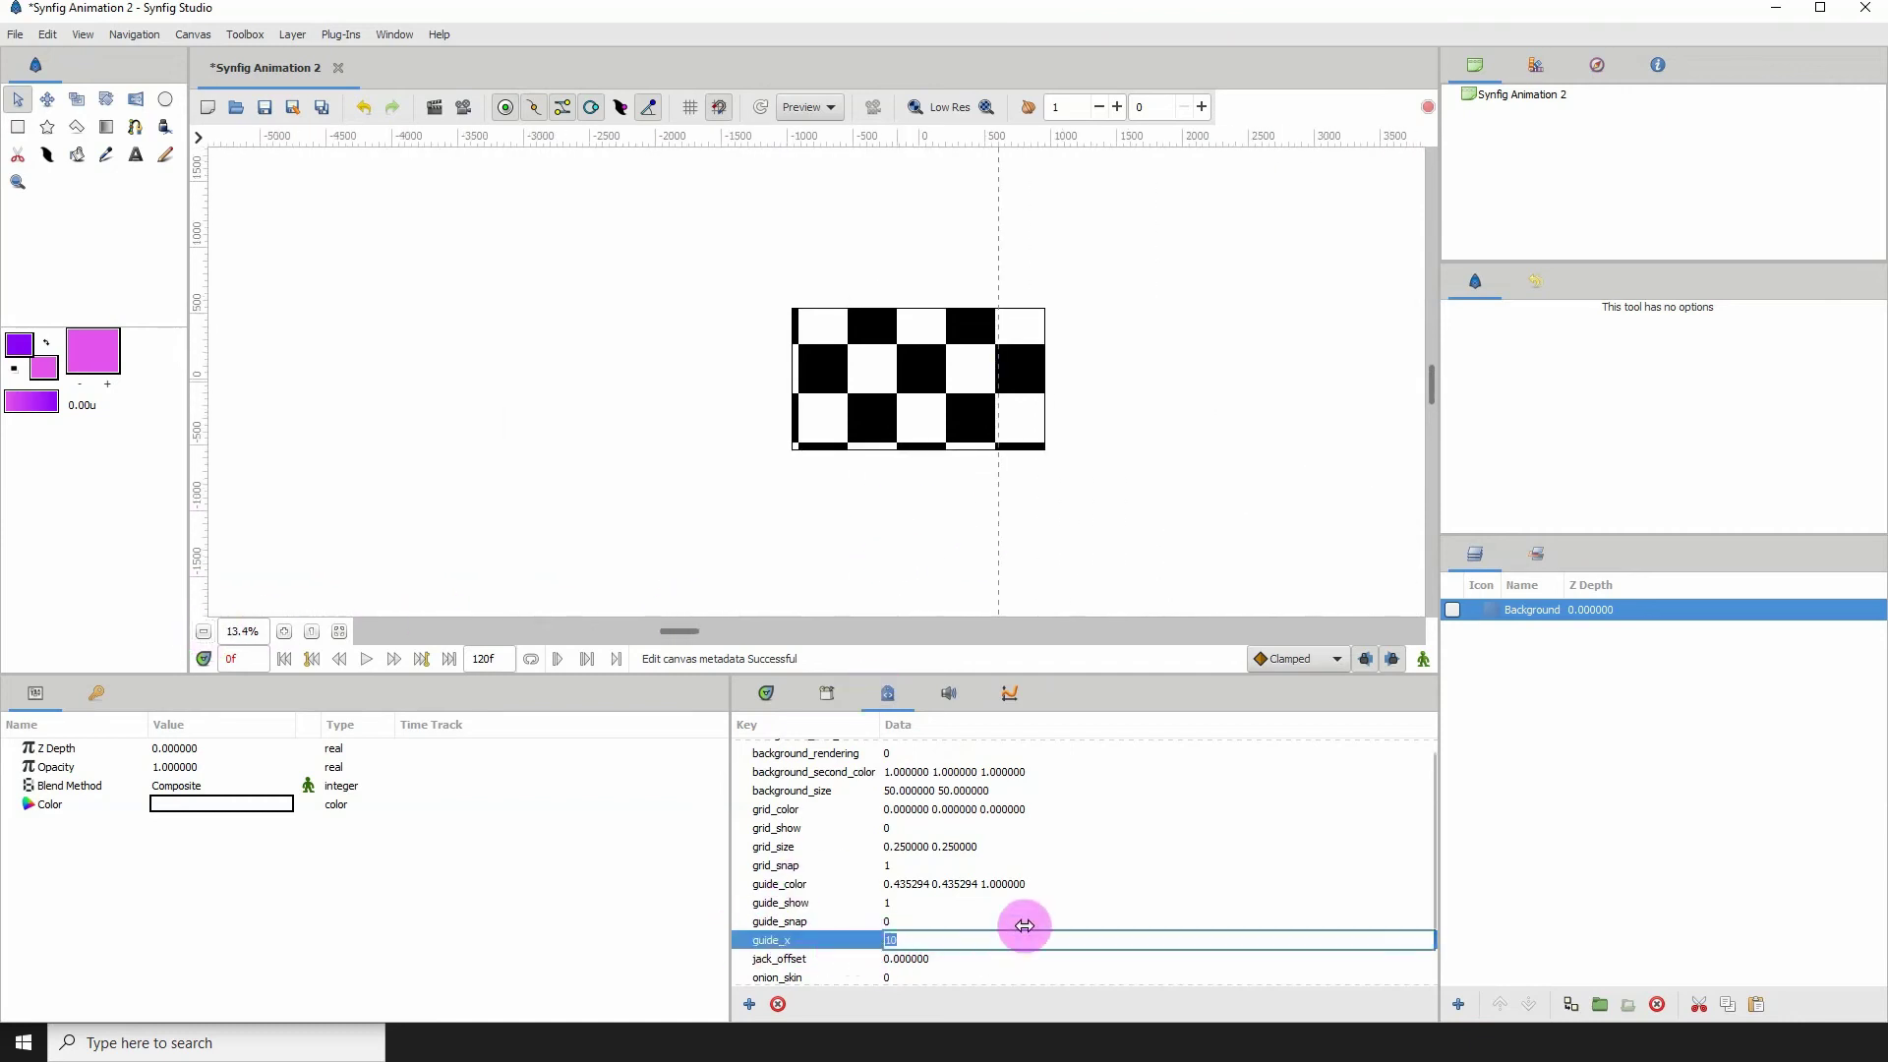
key(Return)
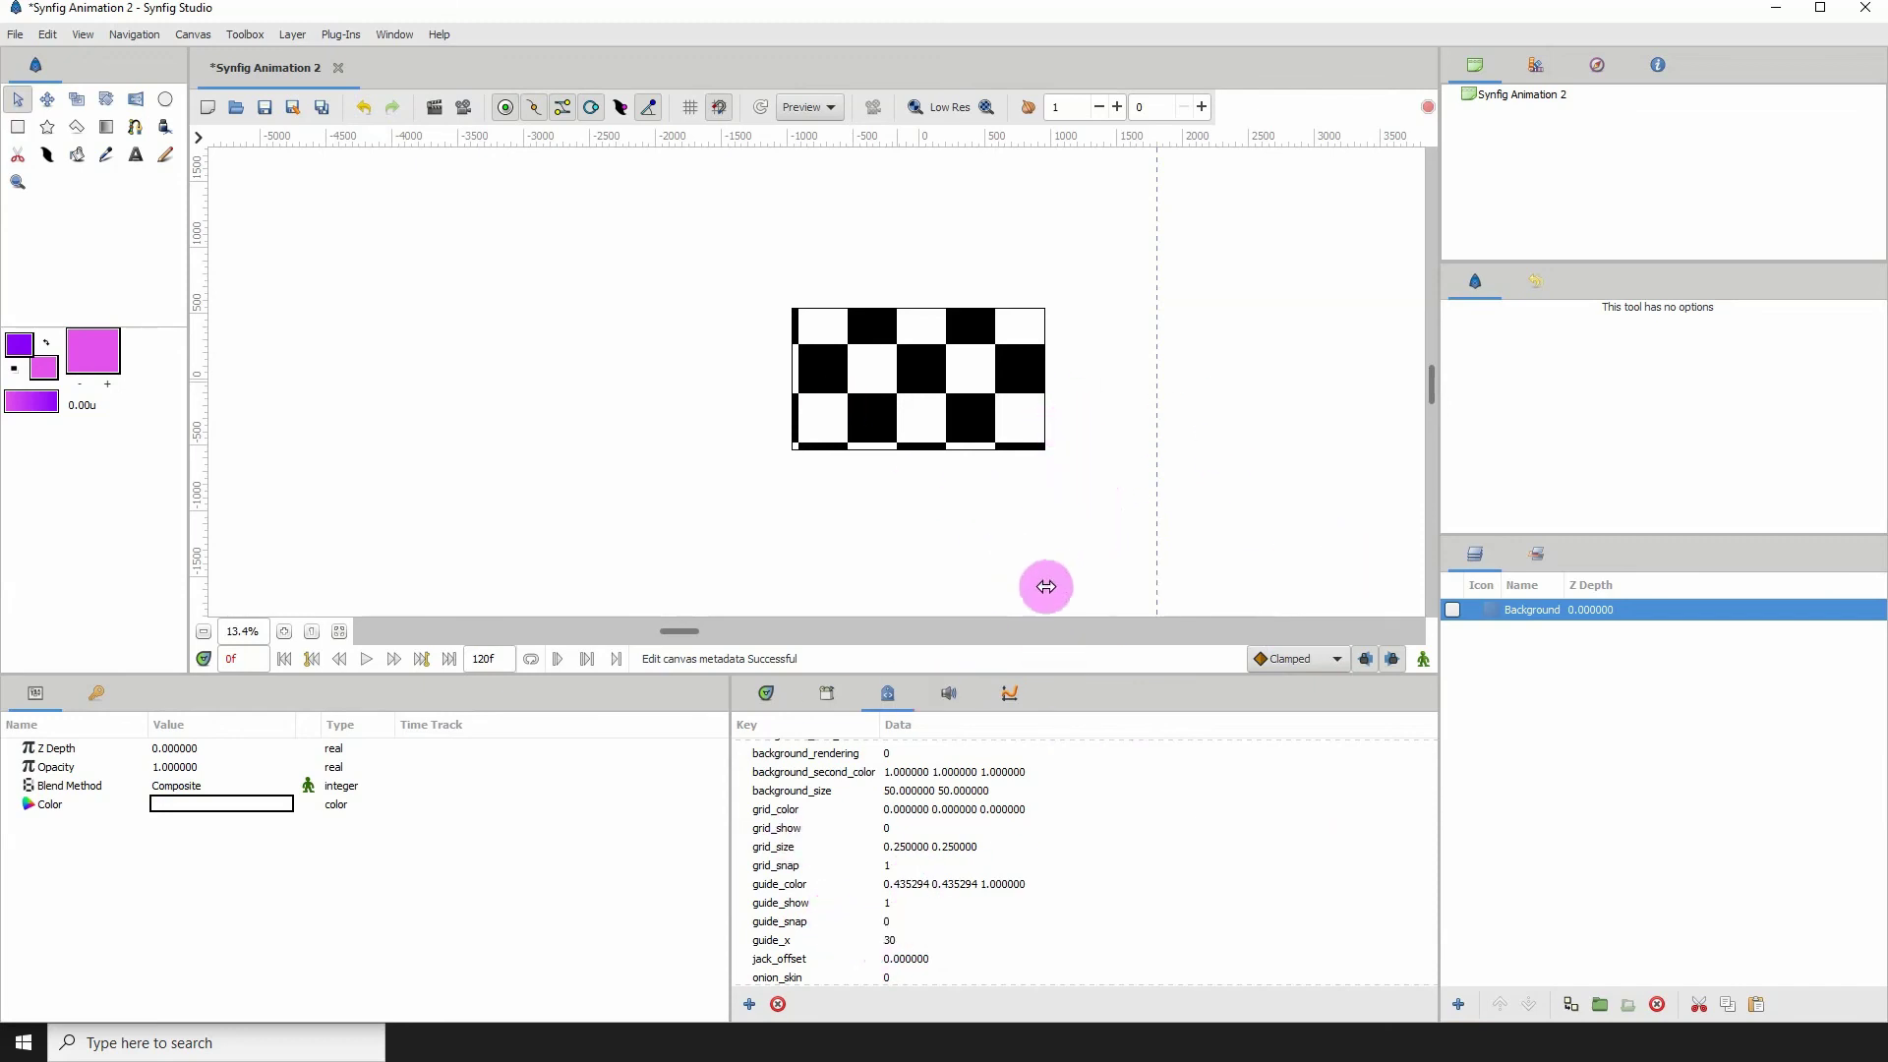
Step: Set the onion_skin metadata value to 1 to turn on onion skinning
click(1430, 831)
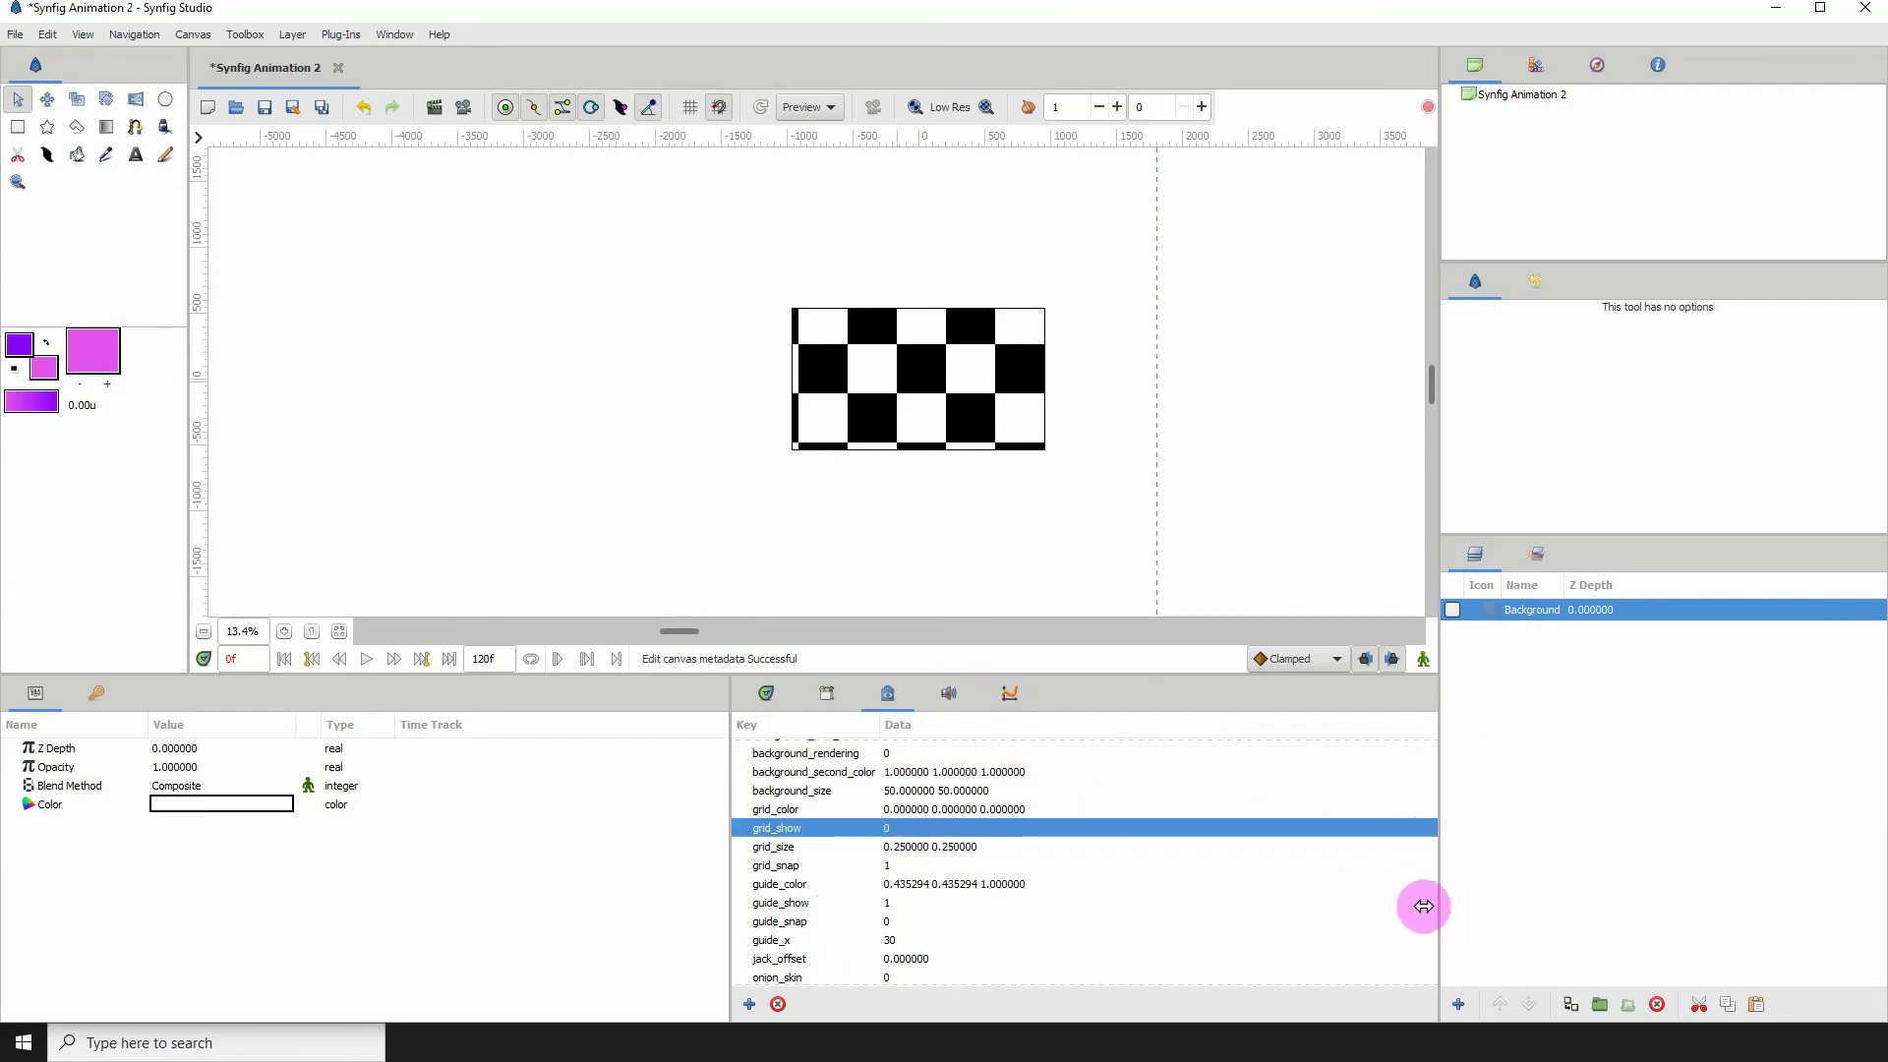
click(790, 960)
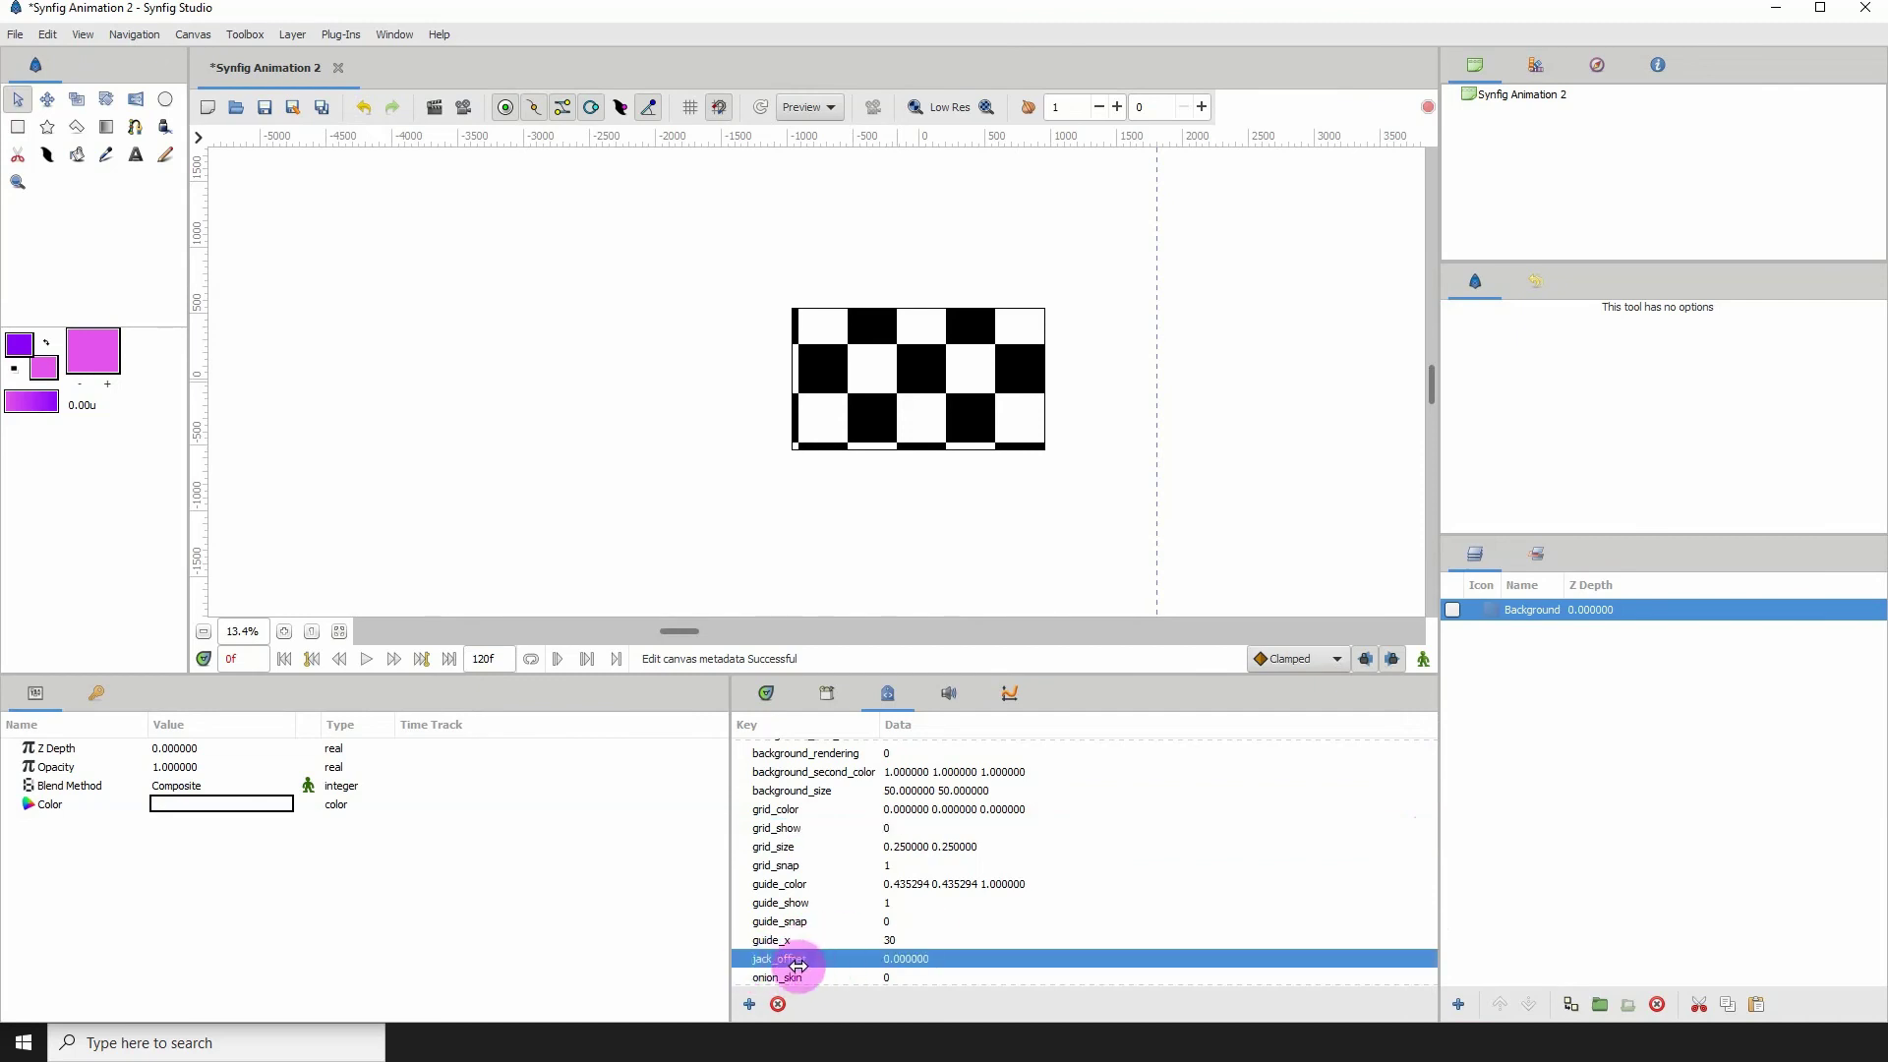
click(1427, 905)
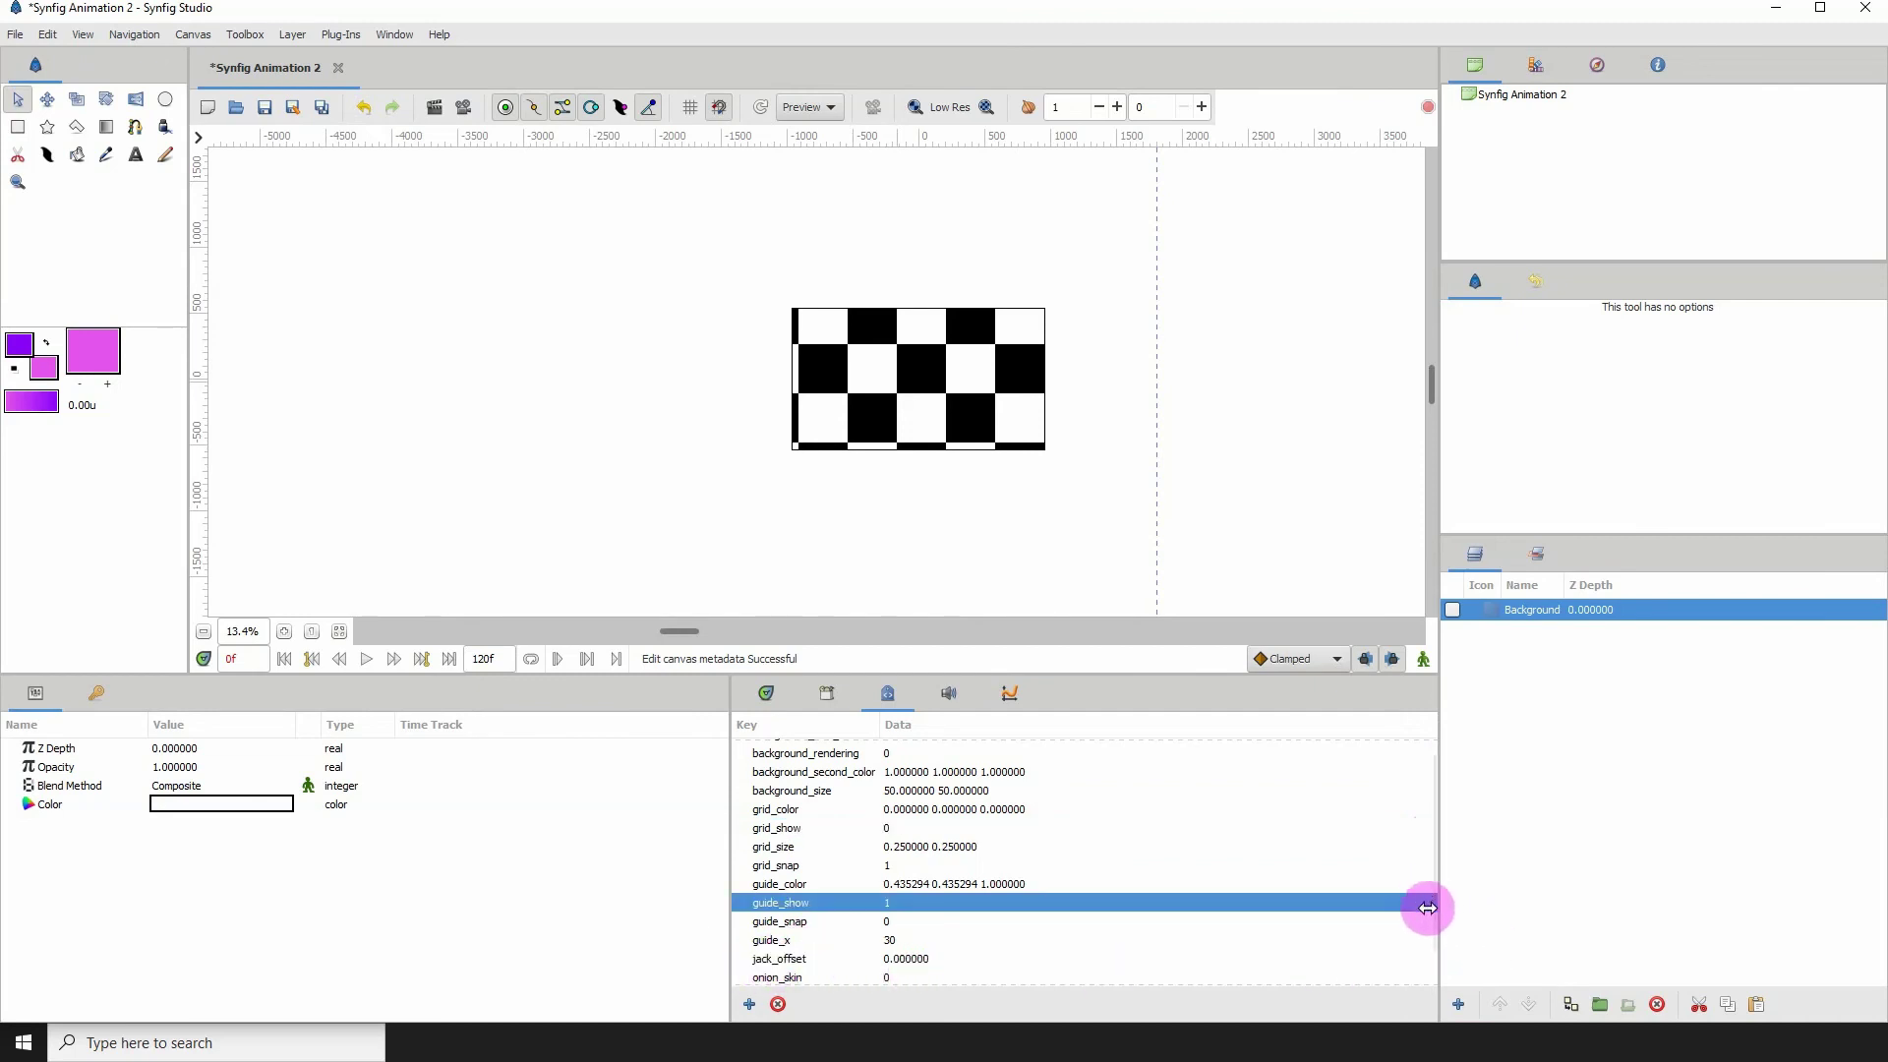
drag(1434, 891, 1433, 927)
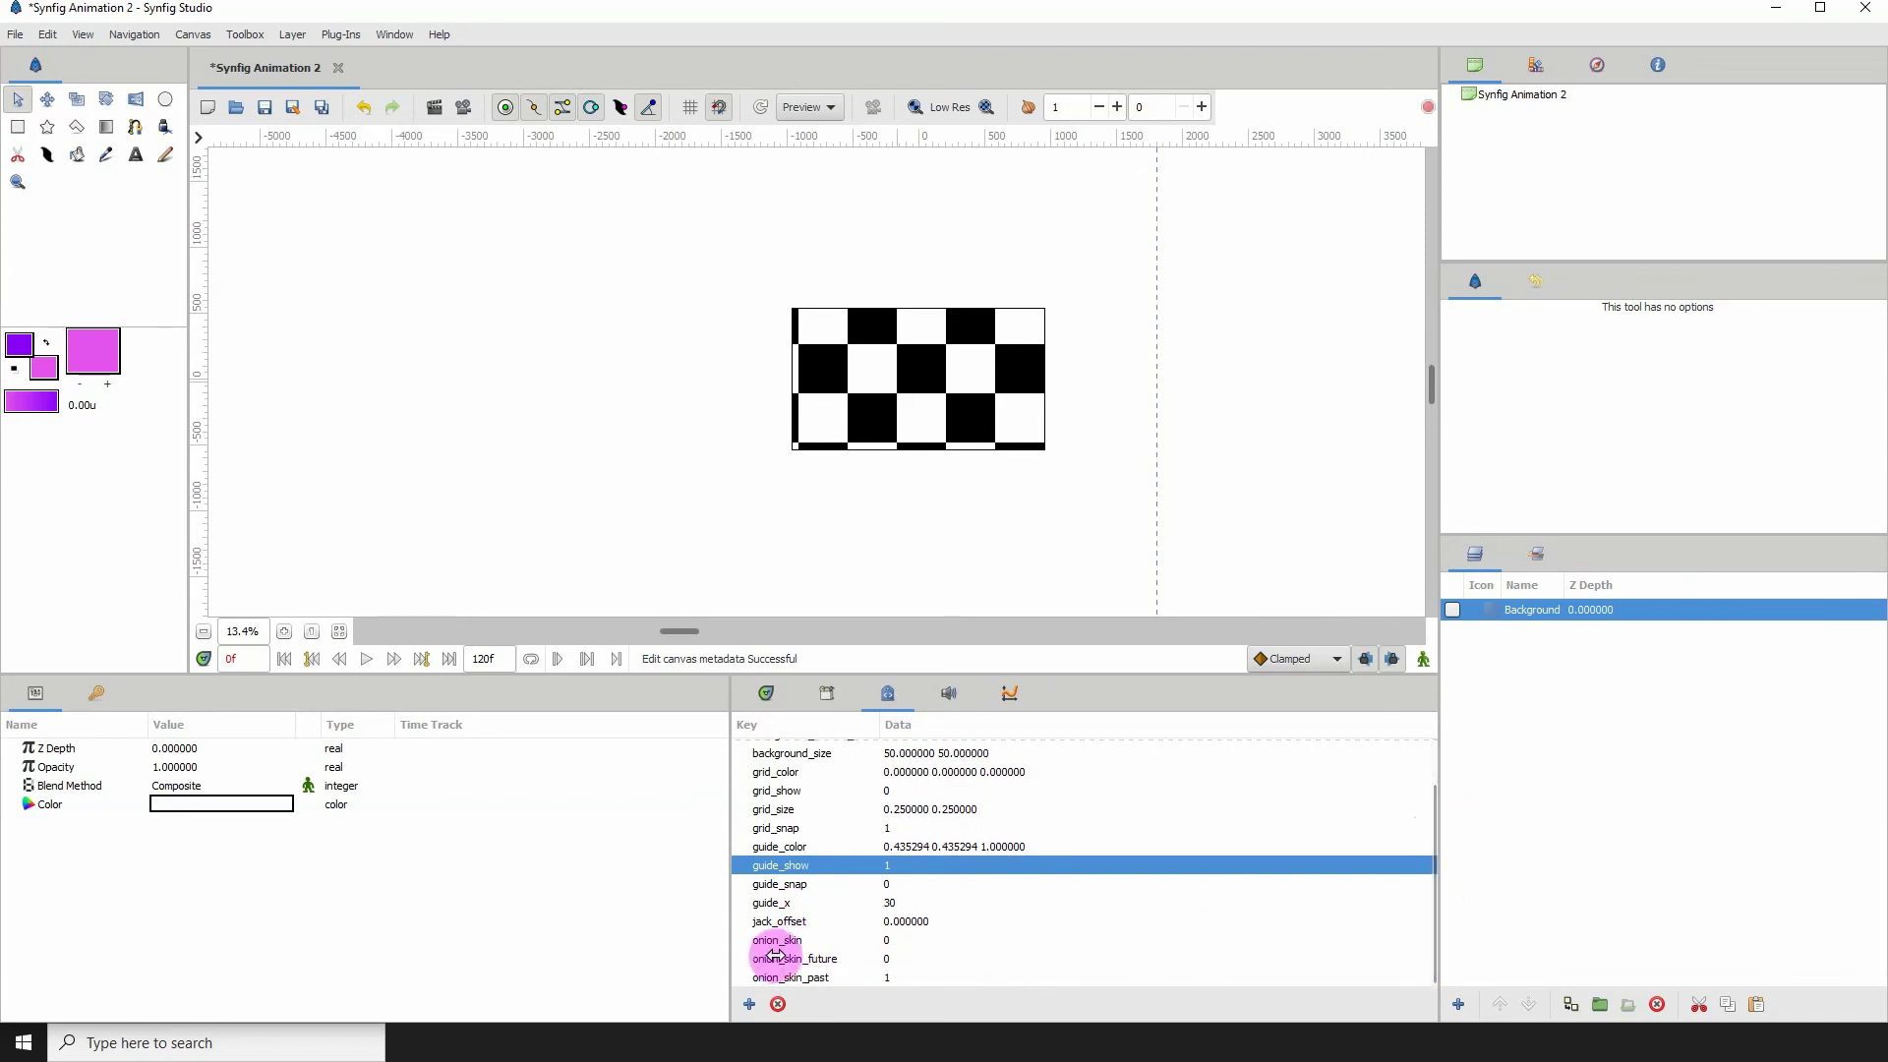
click(881, 948)
click(890, 947)
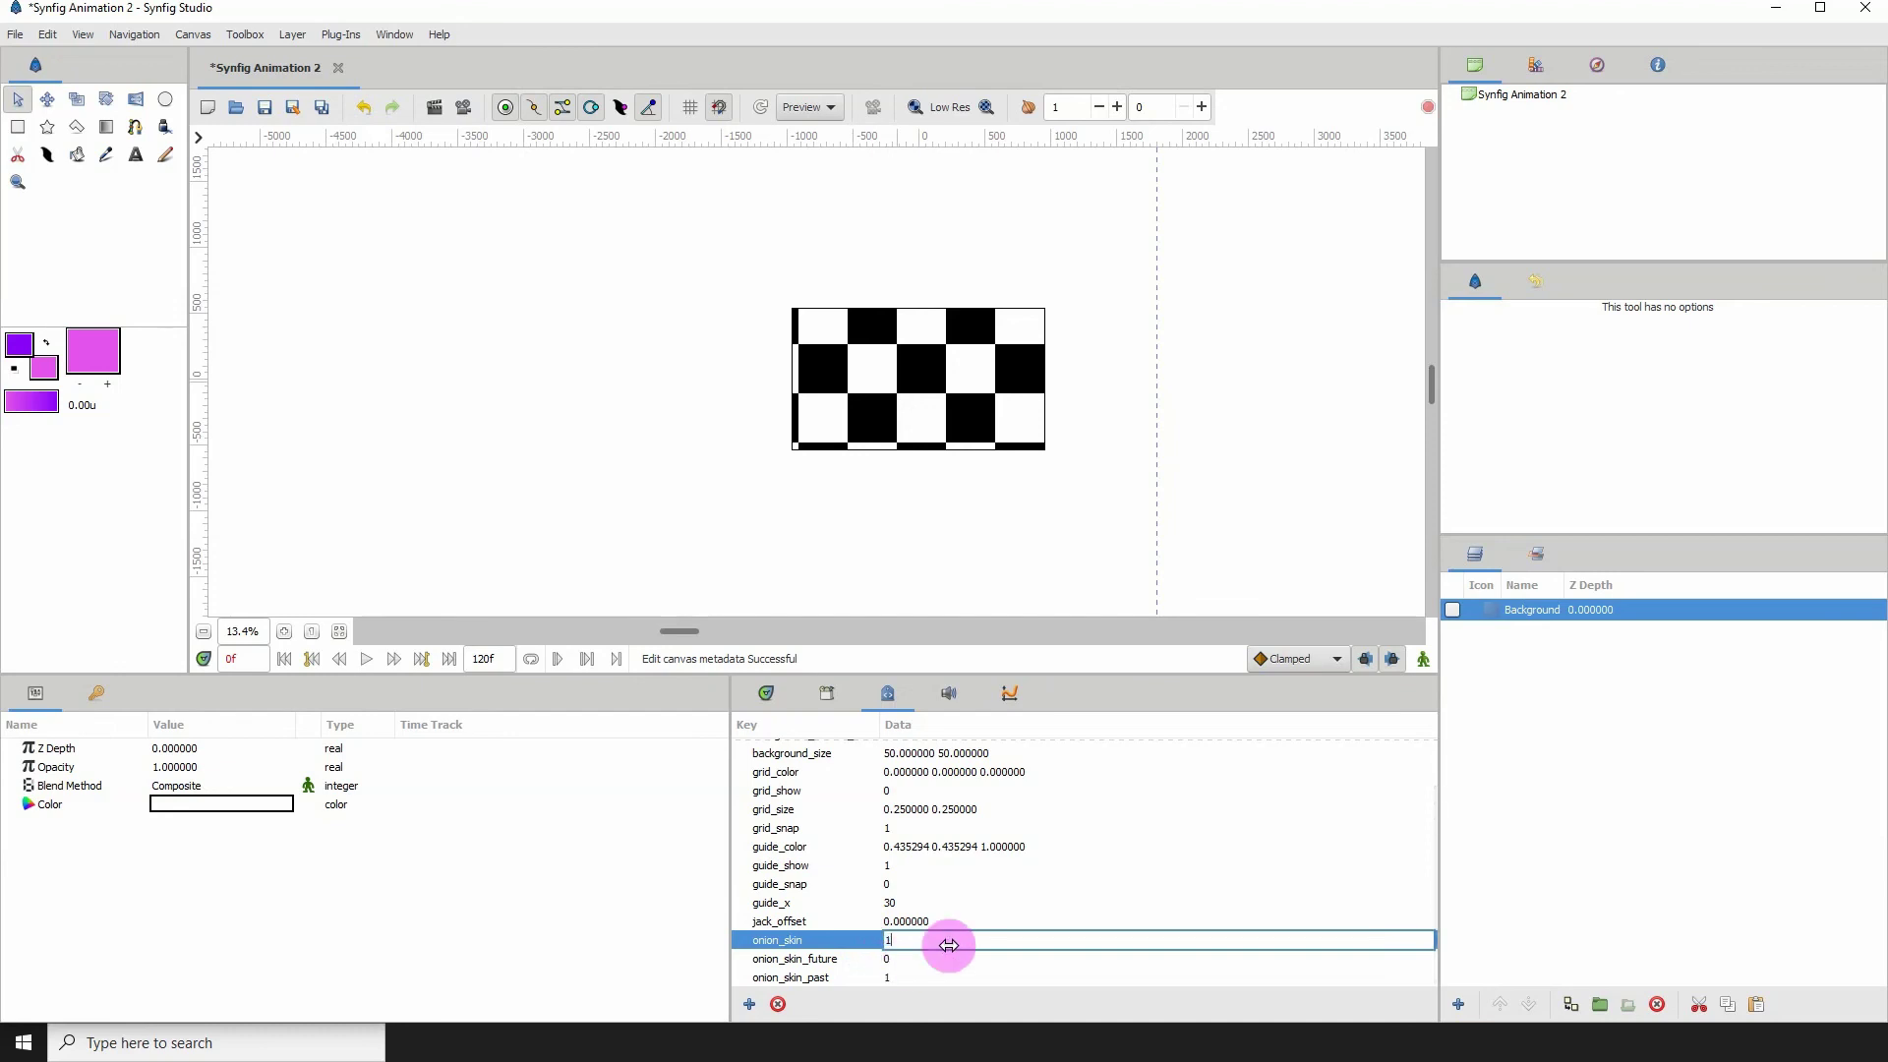
text(1)
key(Return)
click(1028, 106)
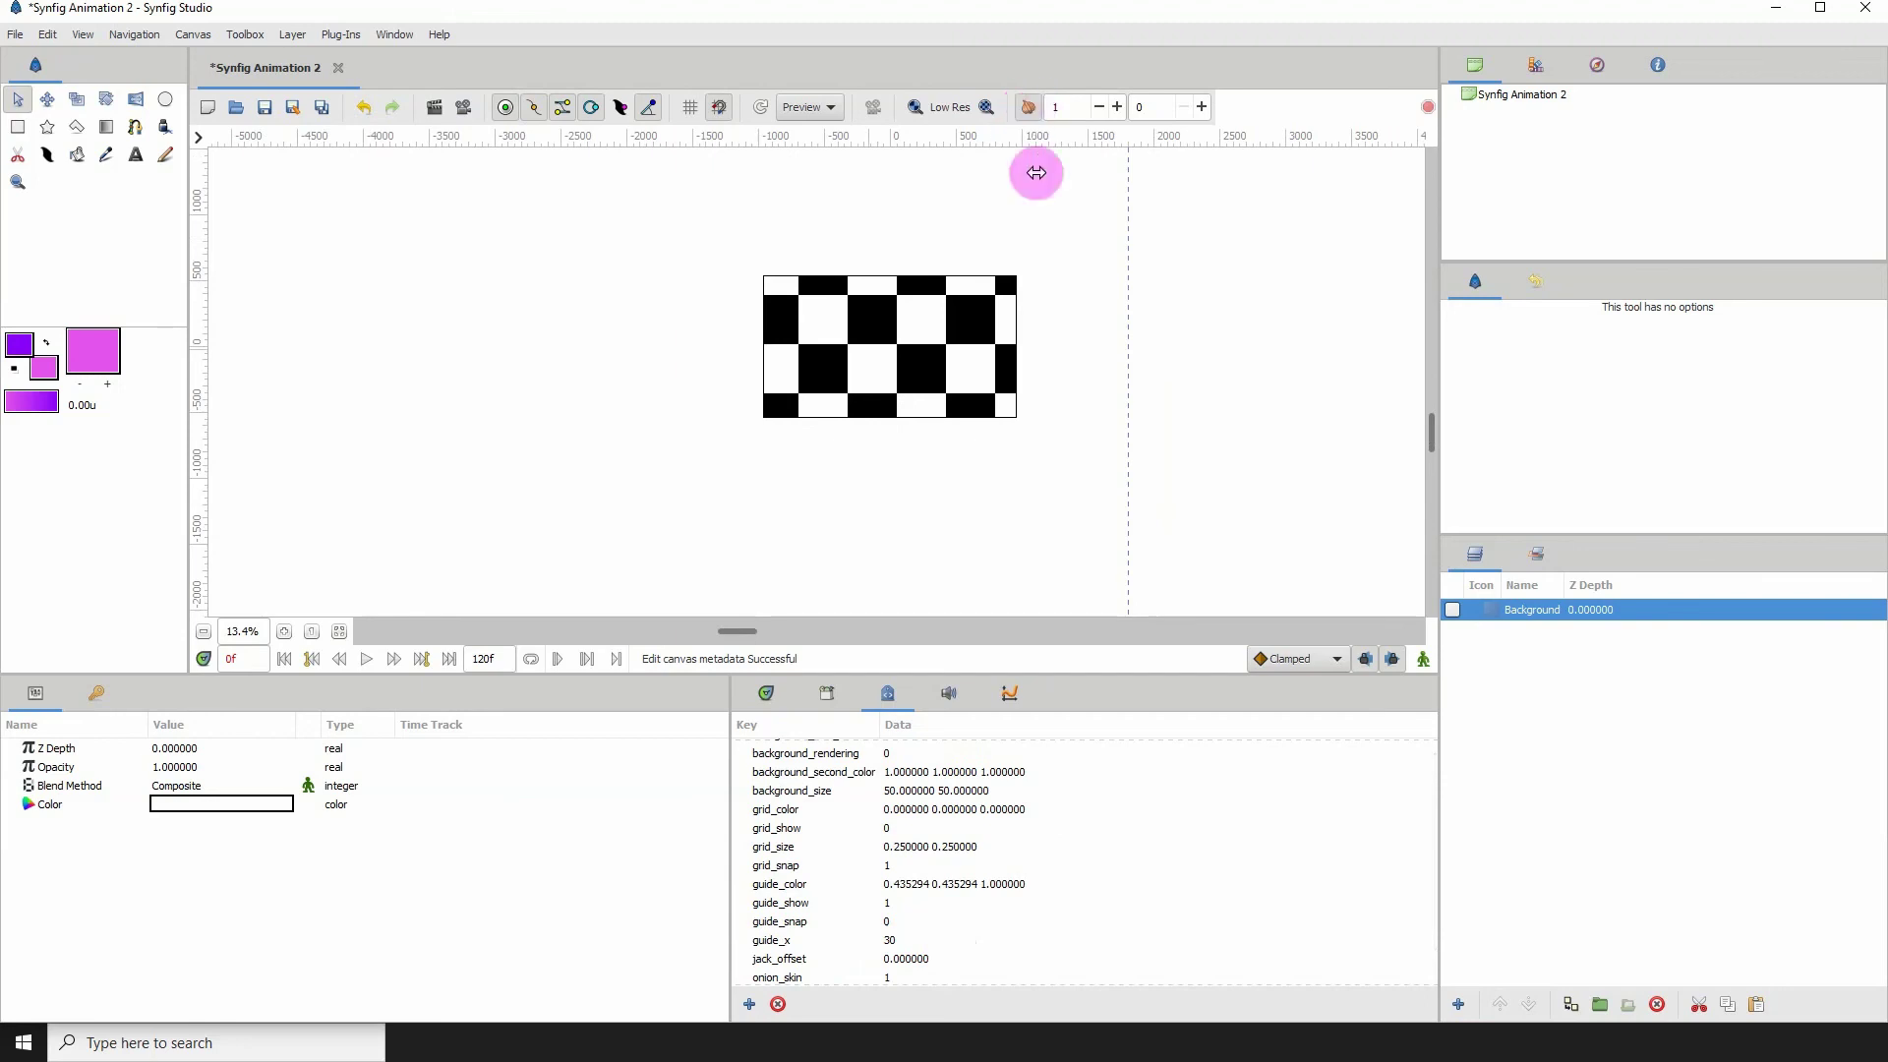
Step: Set the guide_show metadata value to 0 to hide the vertical guide
click(884, 907)
click(886, 906)
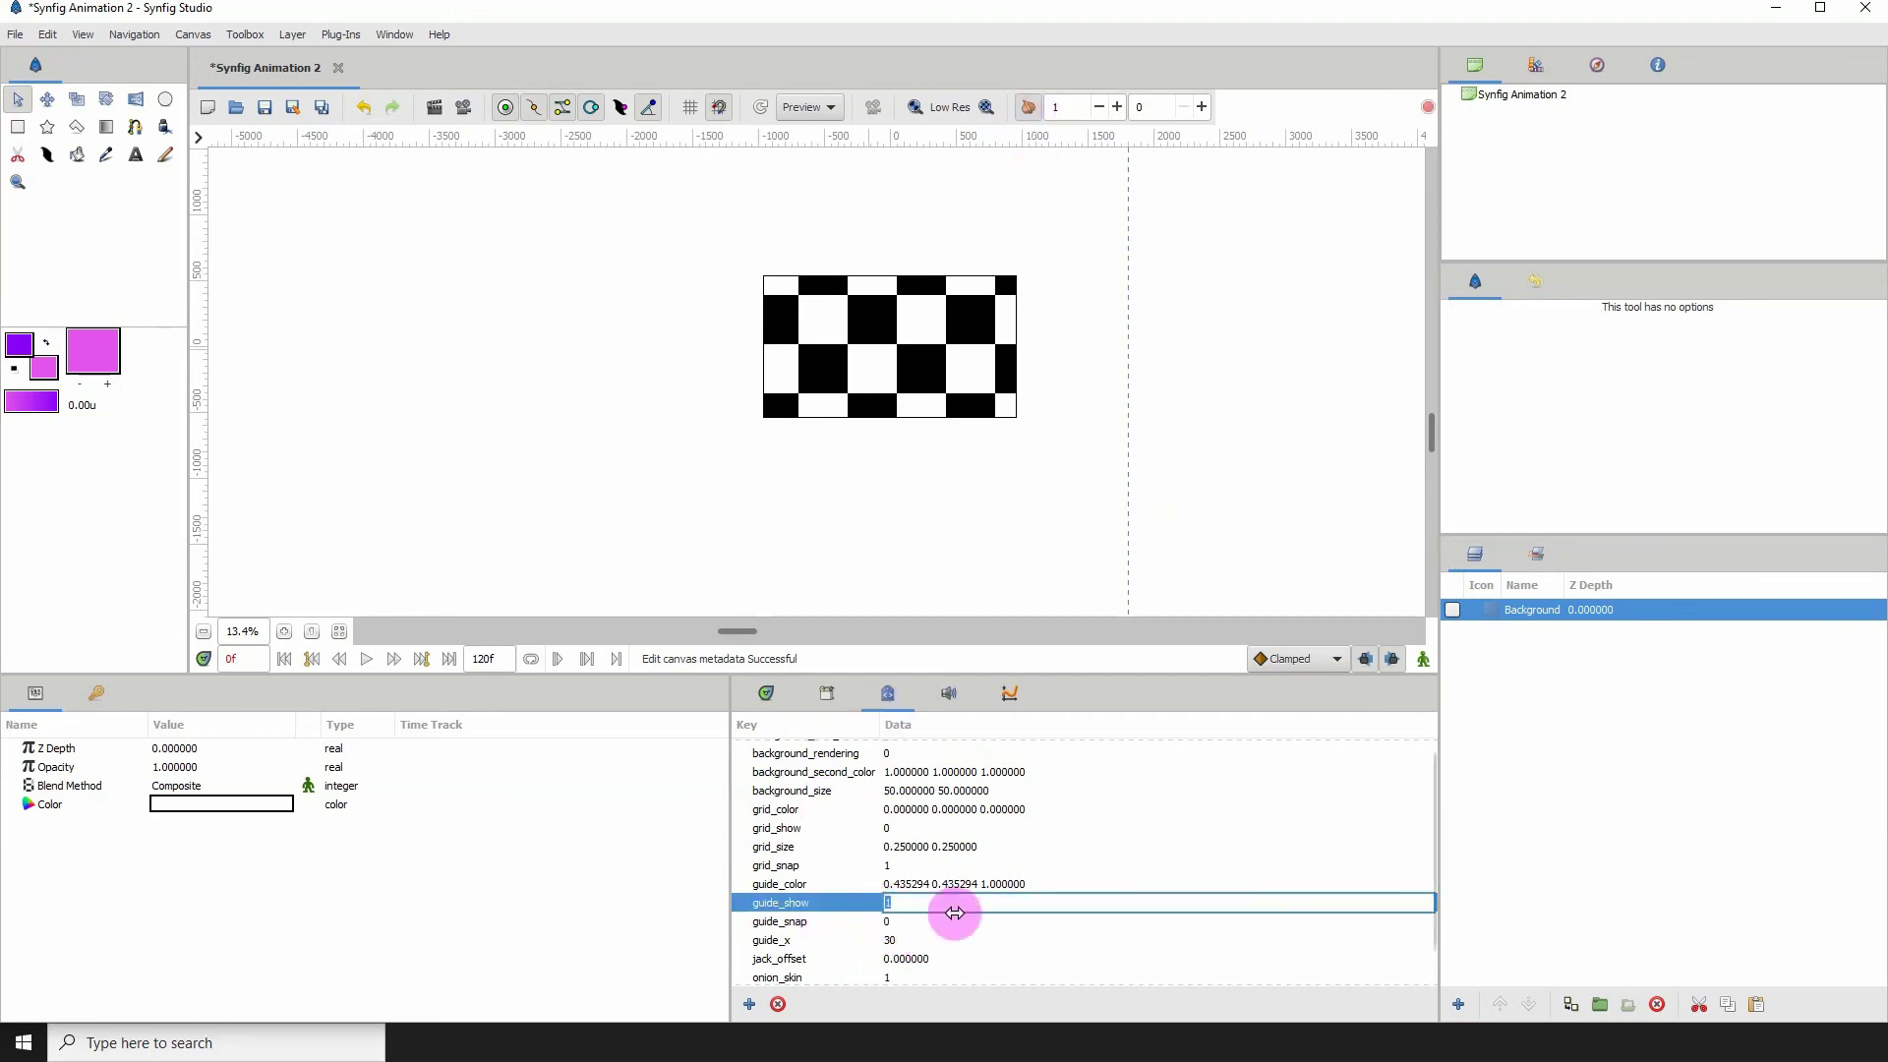
text(0)
key(Return)
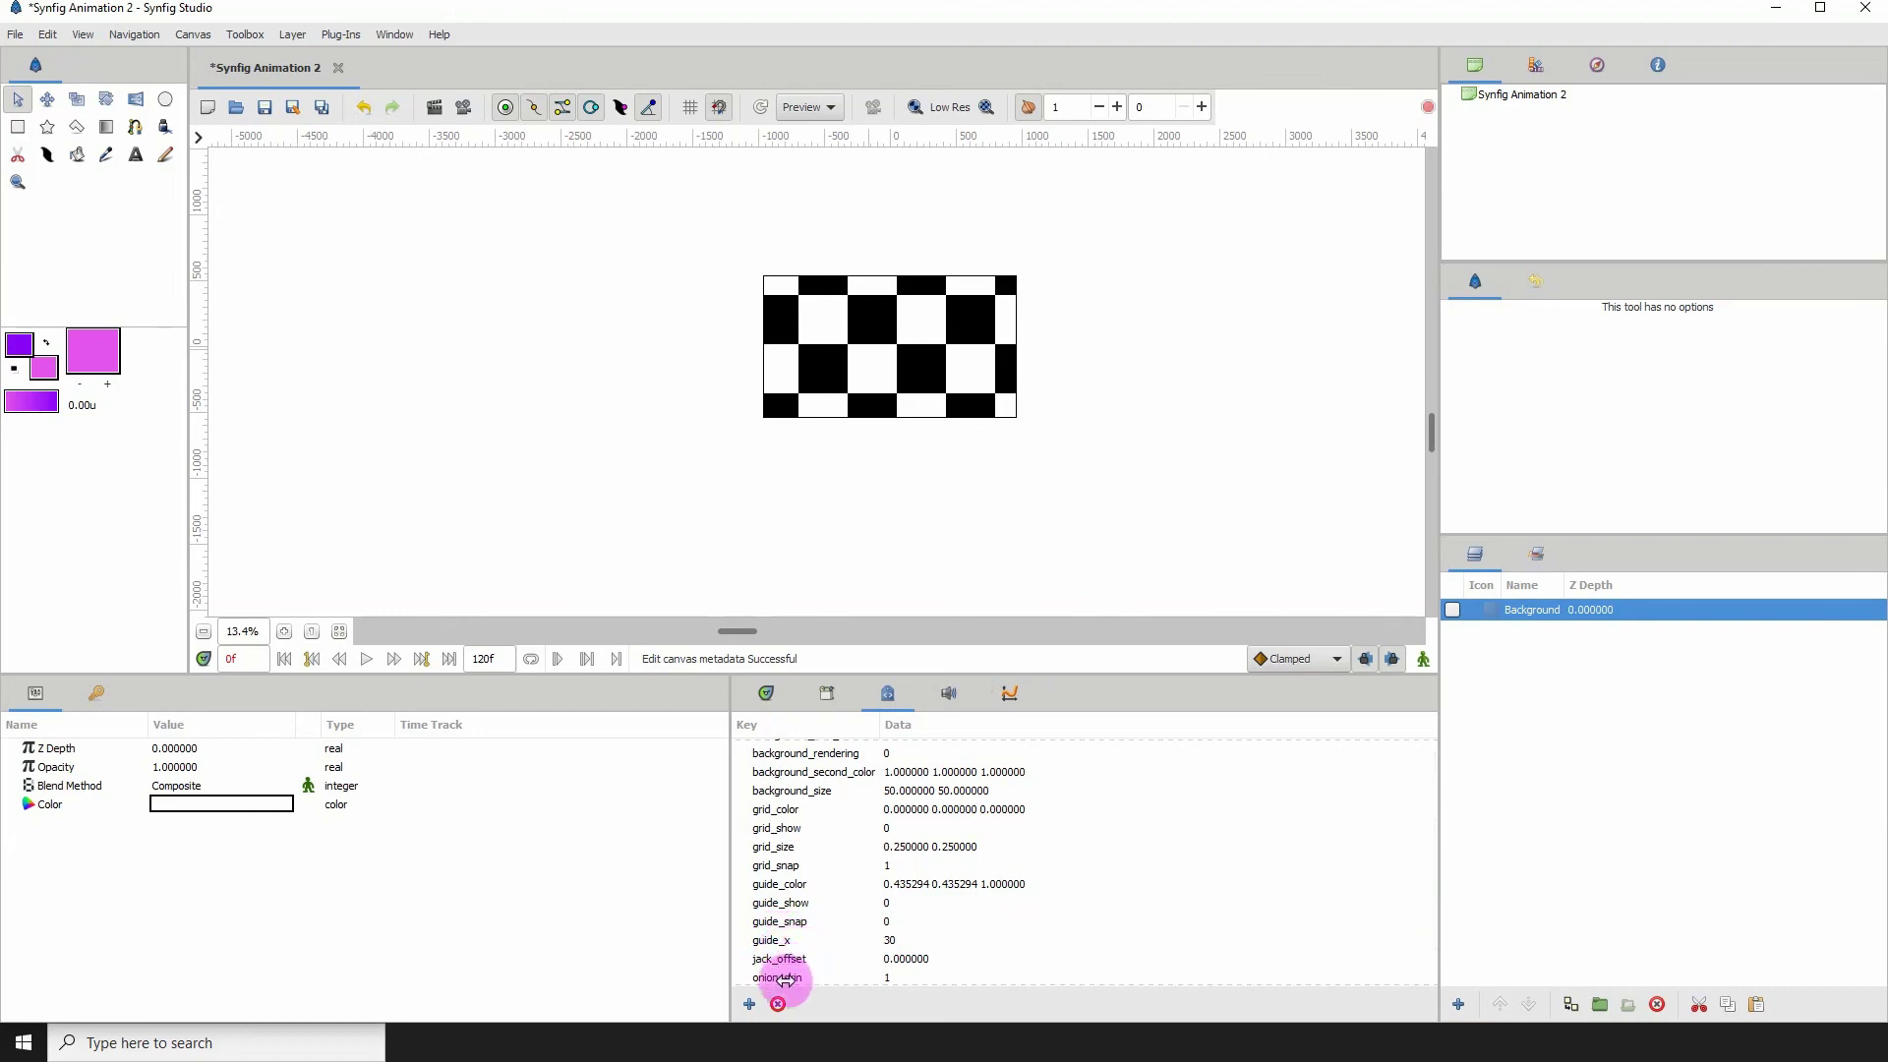
Step: Set the onion_skin metadata value back to 0 to turn off onion skinning
click(886, 978)
click(886, 978)
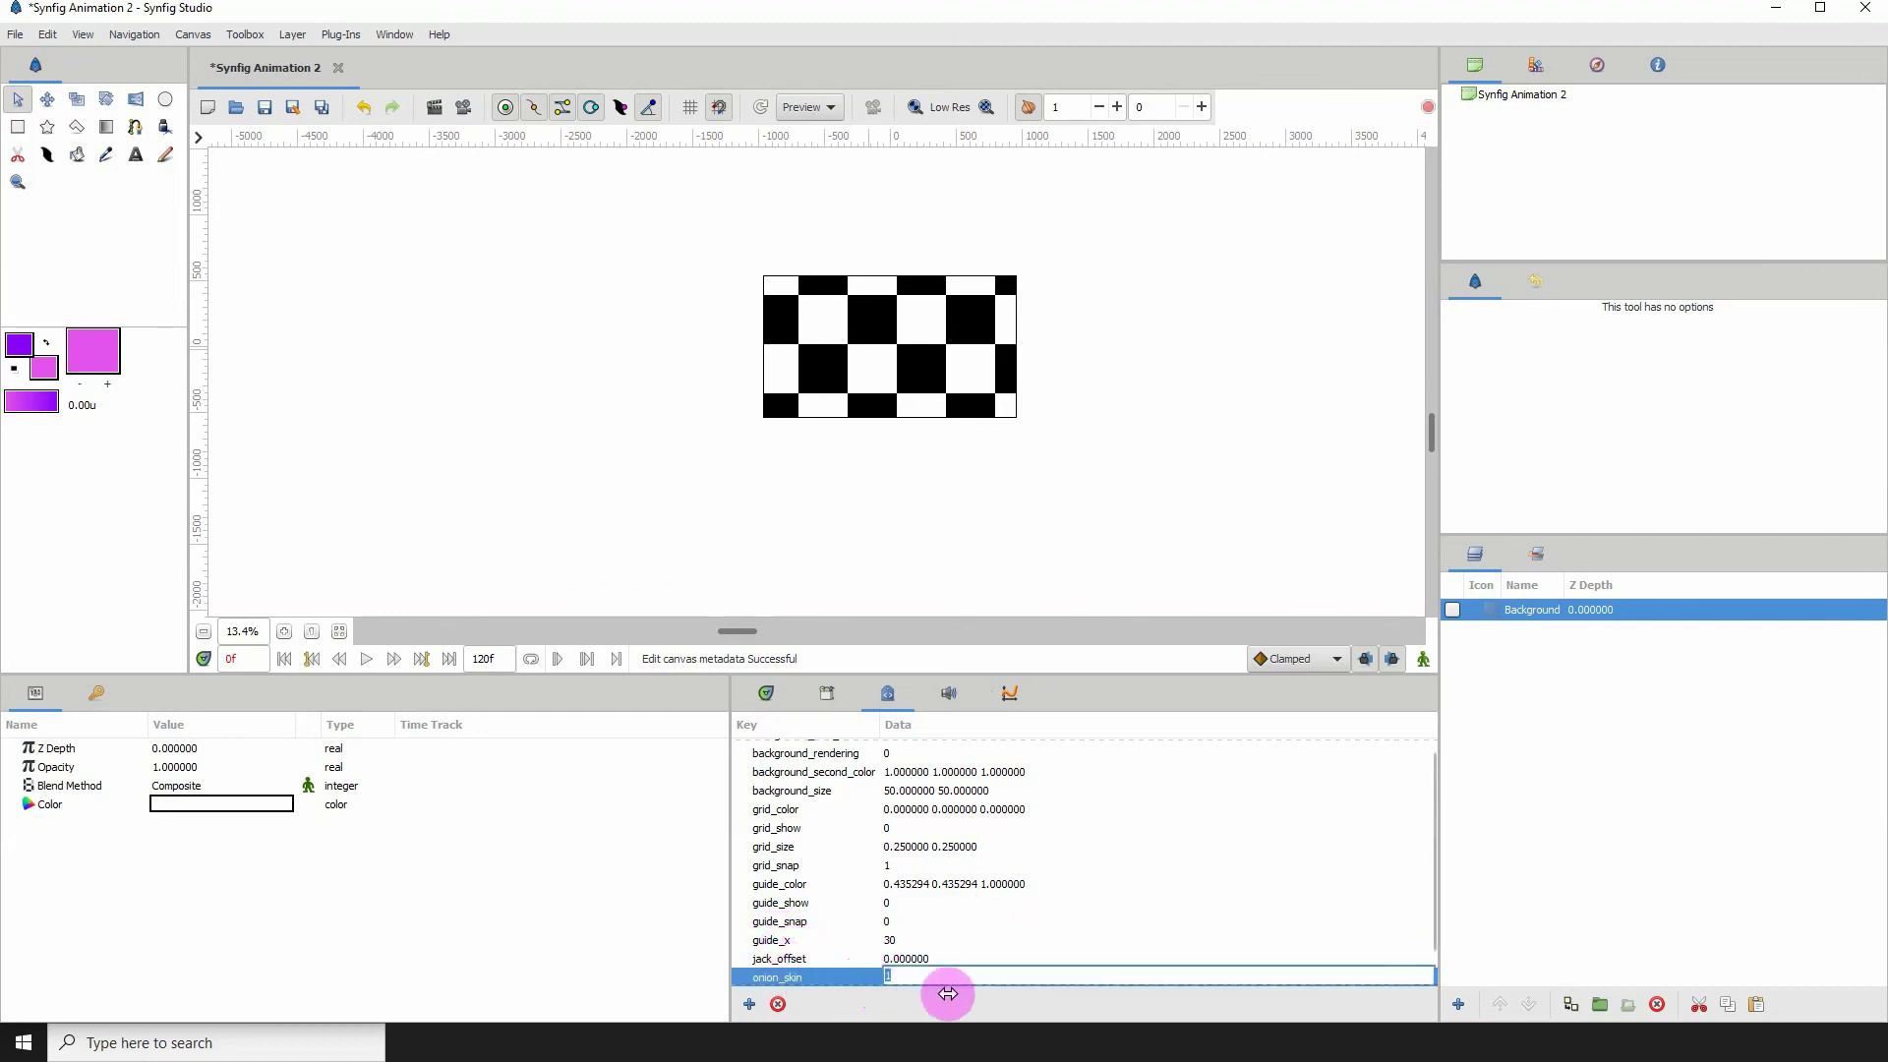
text(0)
key(Return)
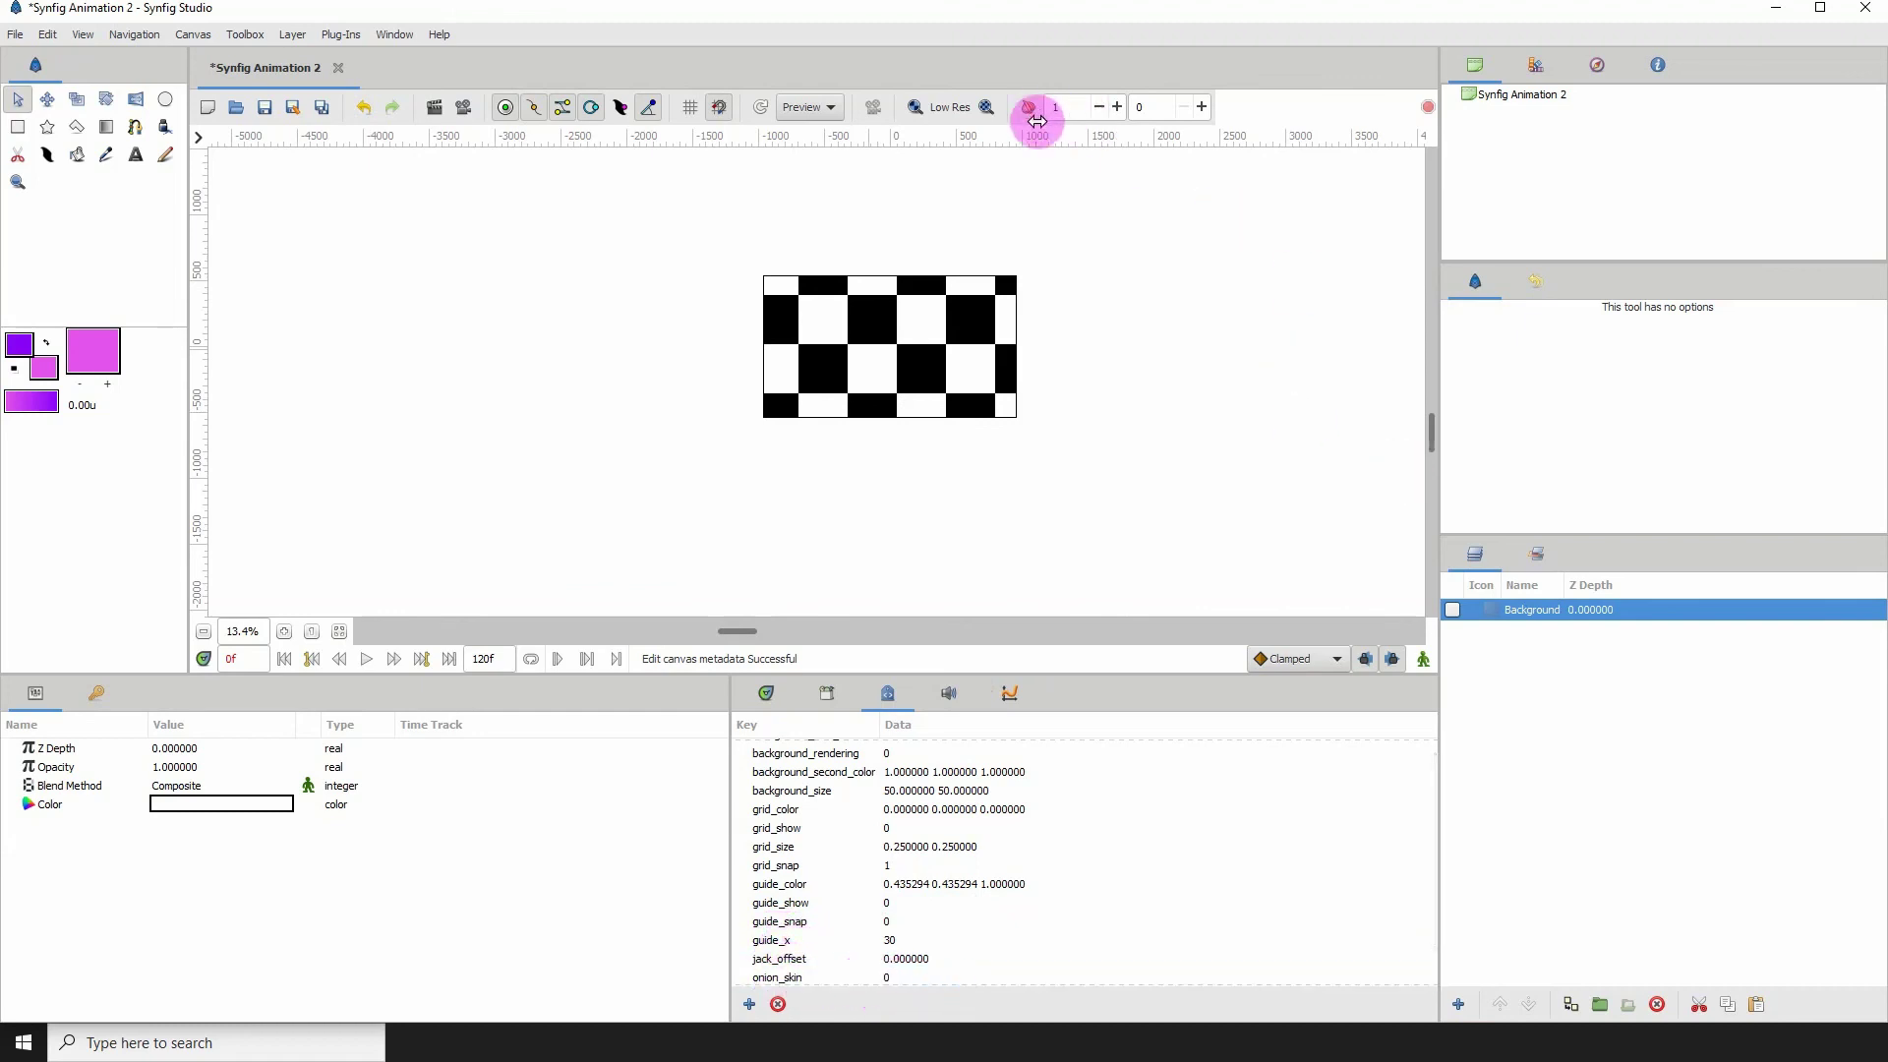
Step: Enlarge the canvas metadata list until all entries fit, and select the onion_skin_future entry
click(1430, 802)
click(1433, 845)
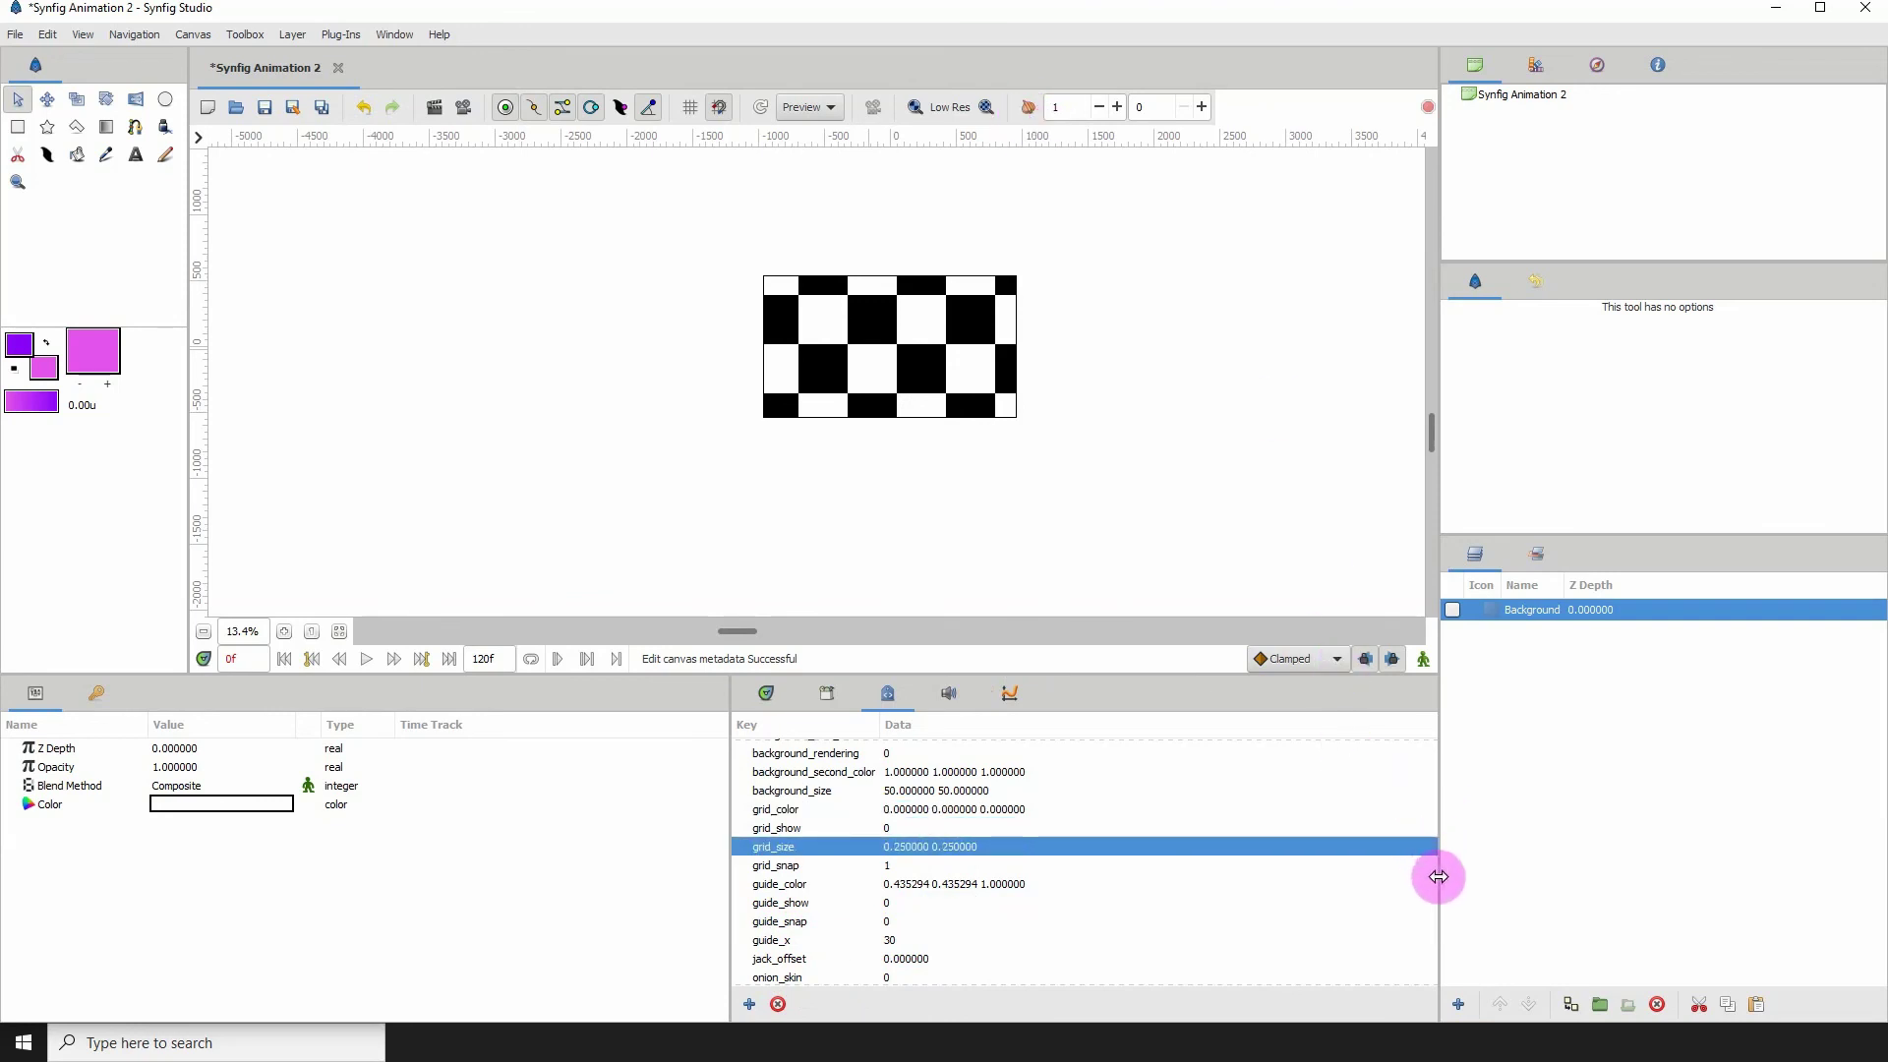
drag(1147, 675, 1144, 604)
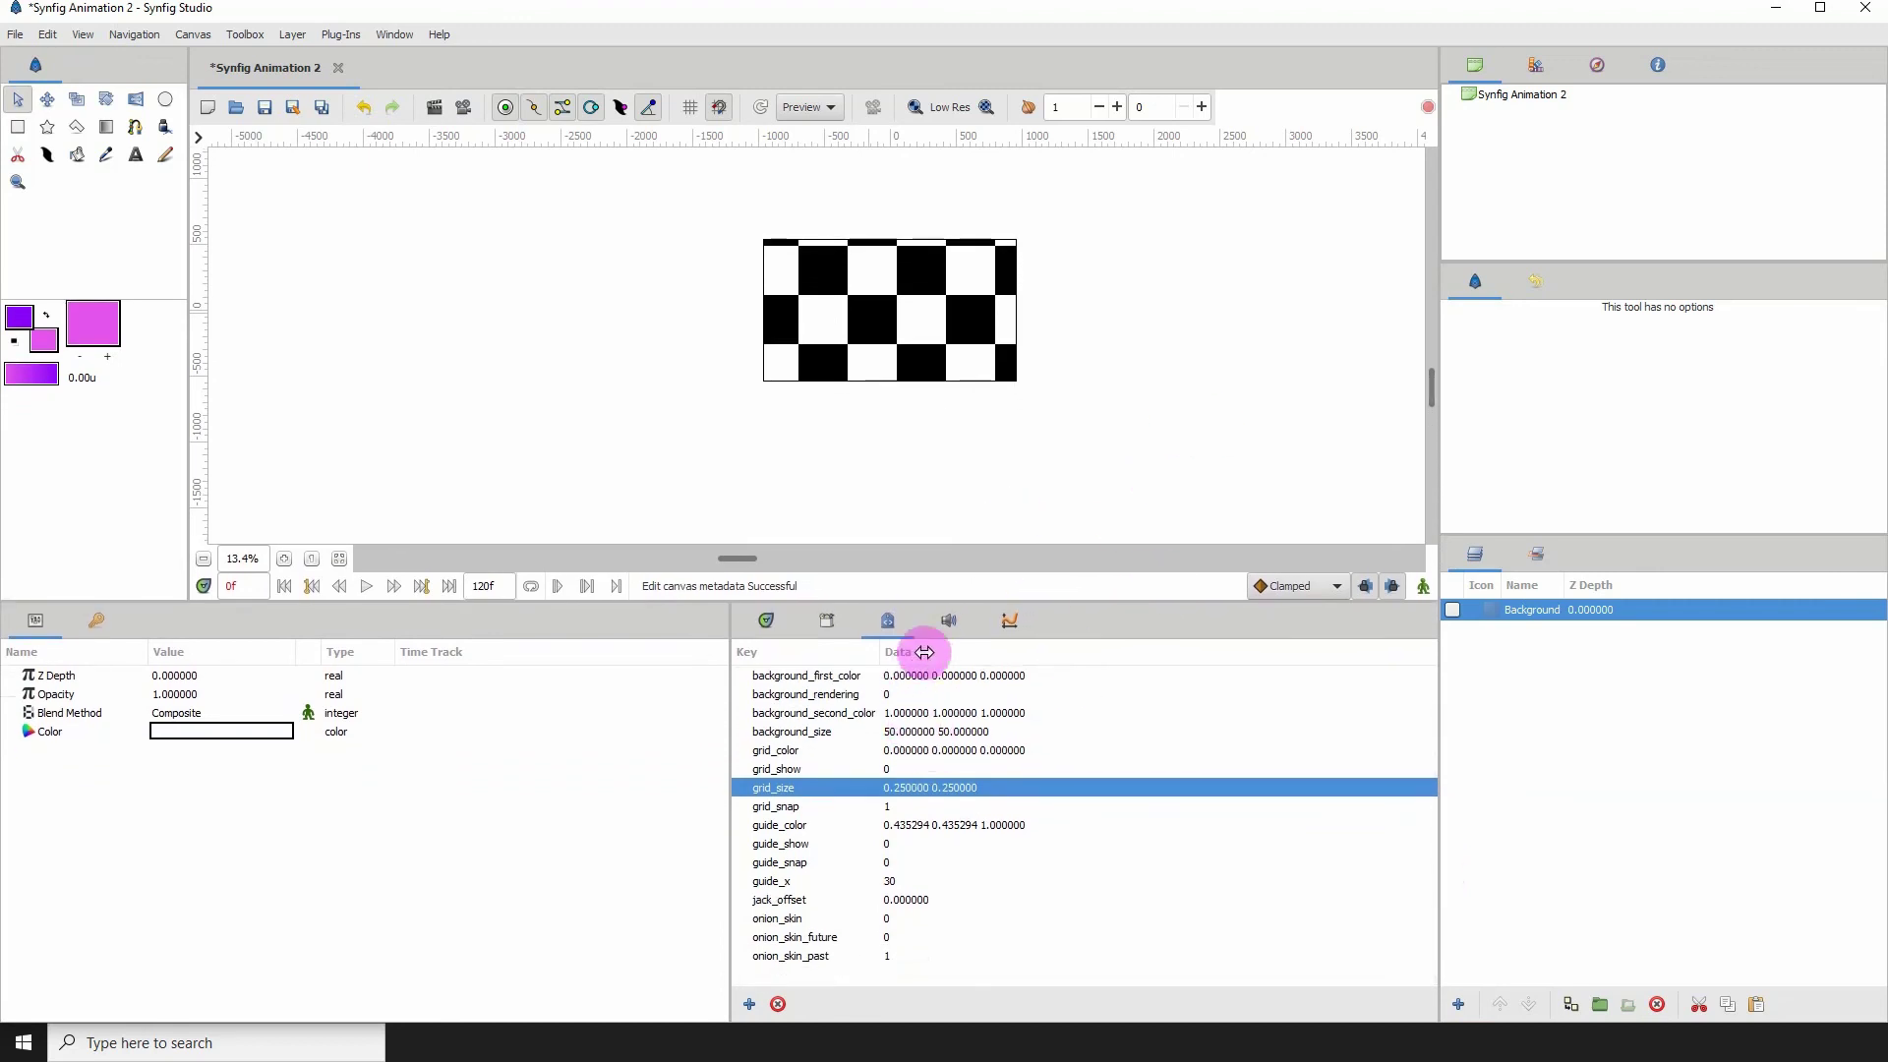
click(813, 921)
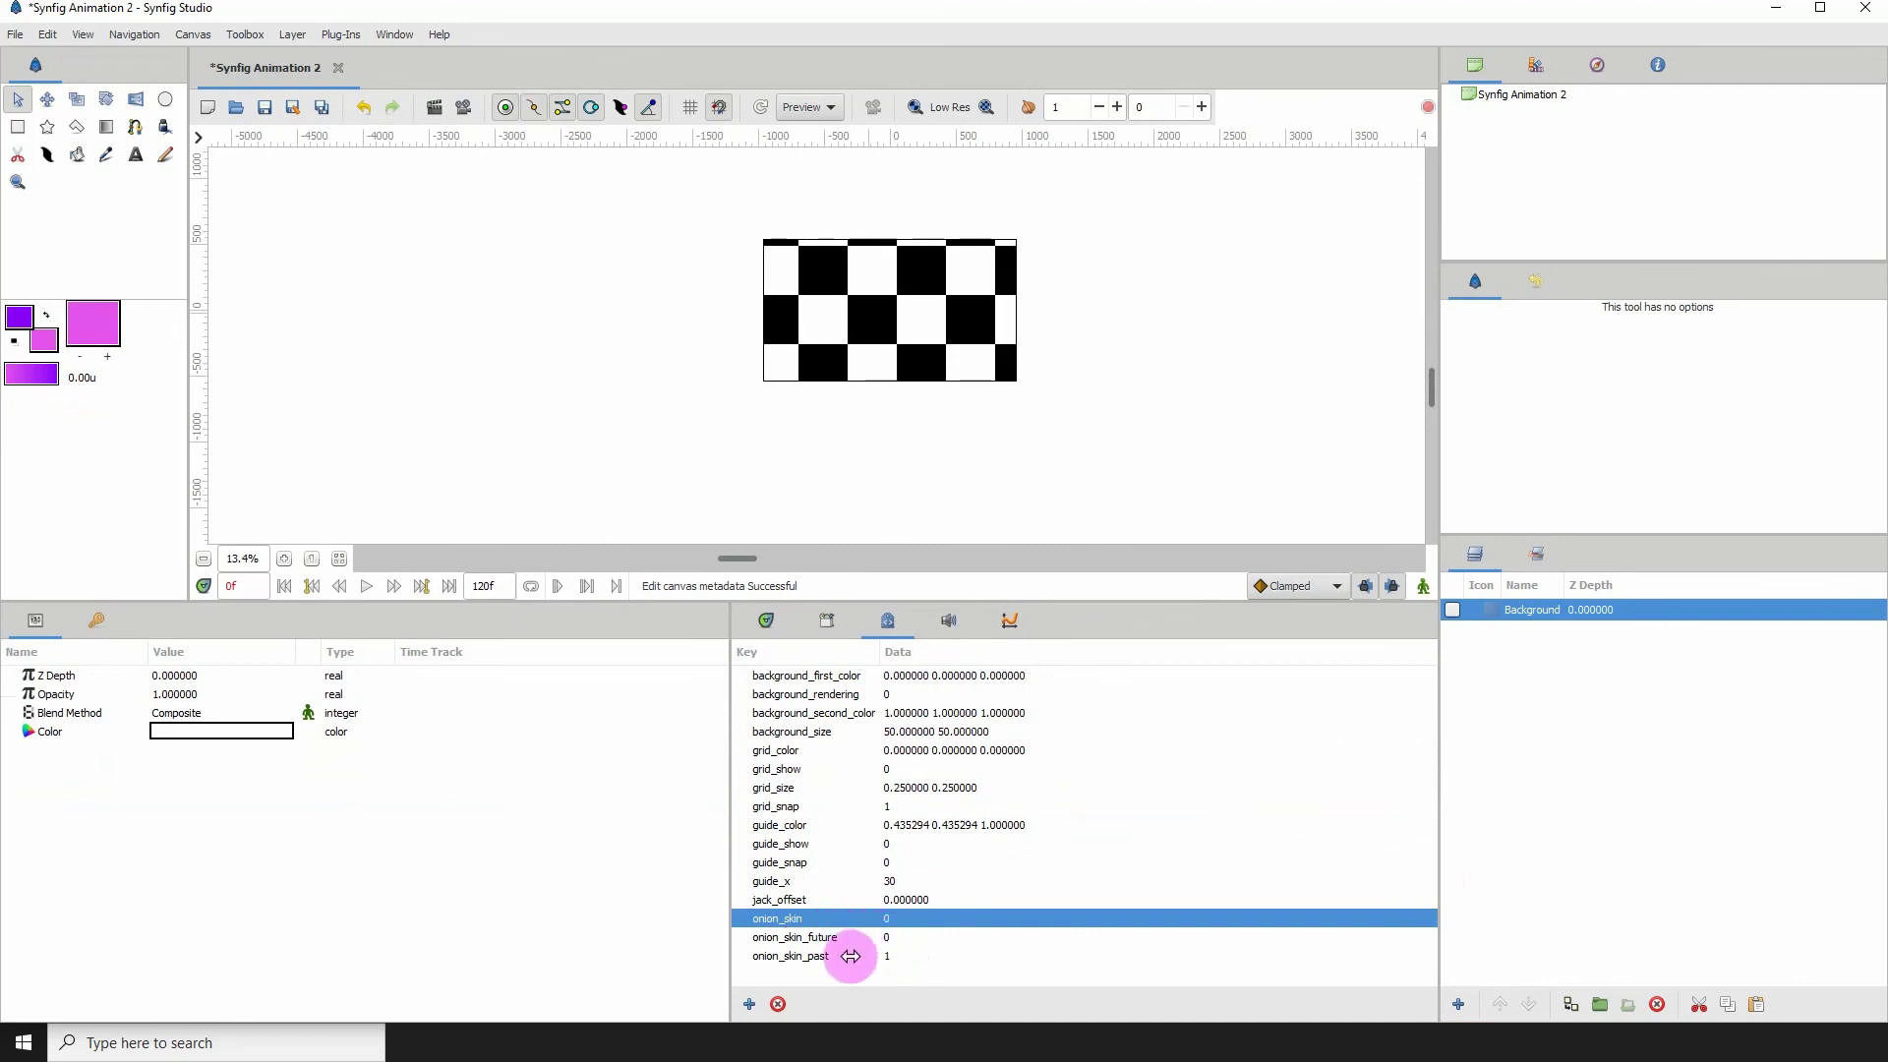
click(884, 940)
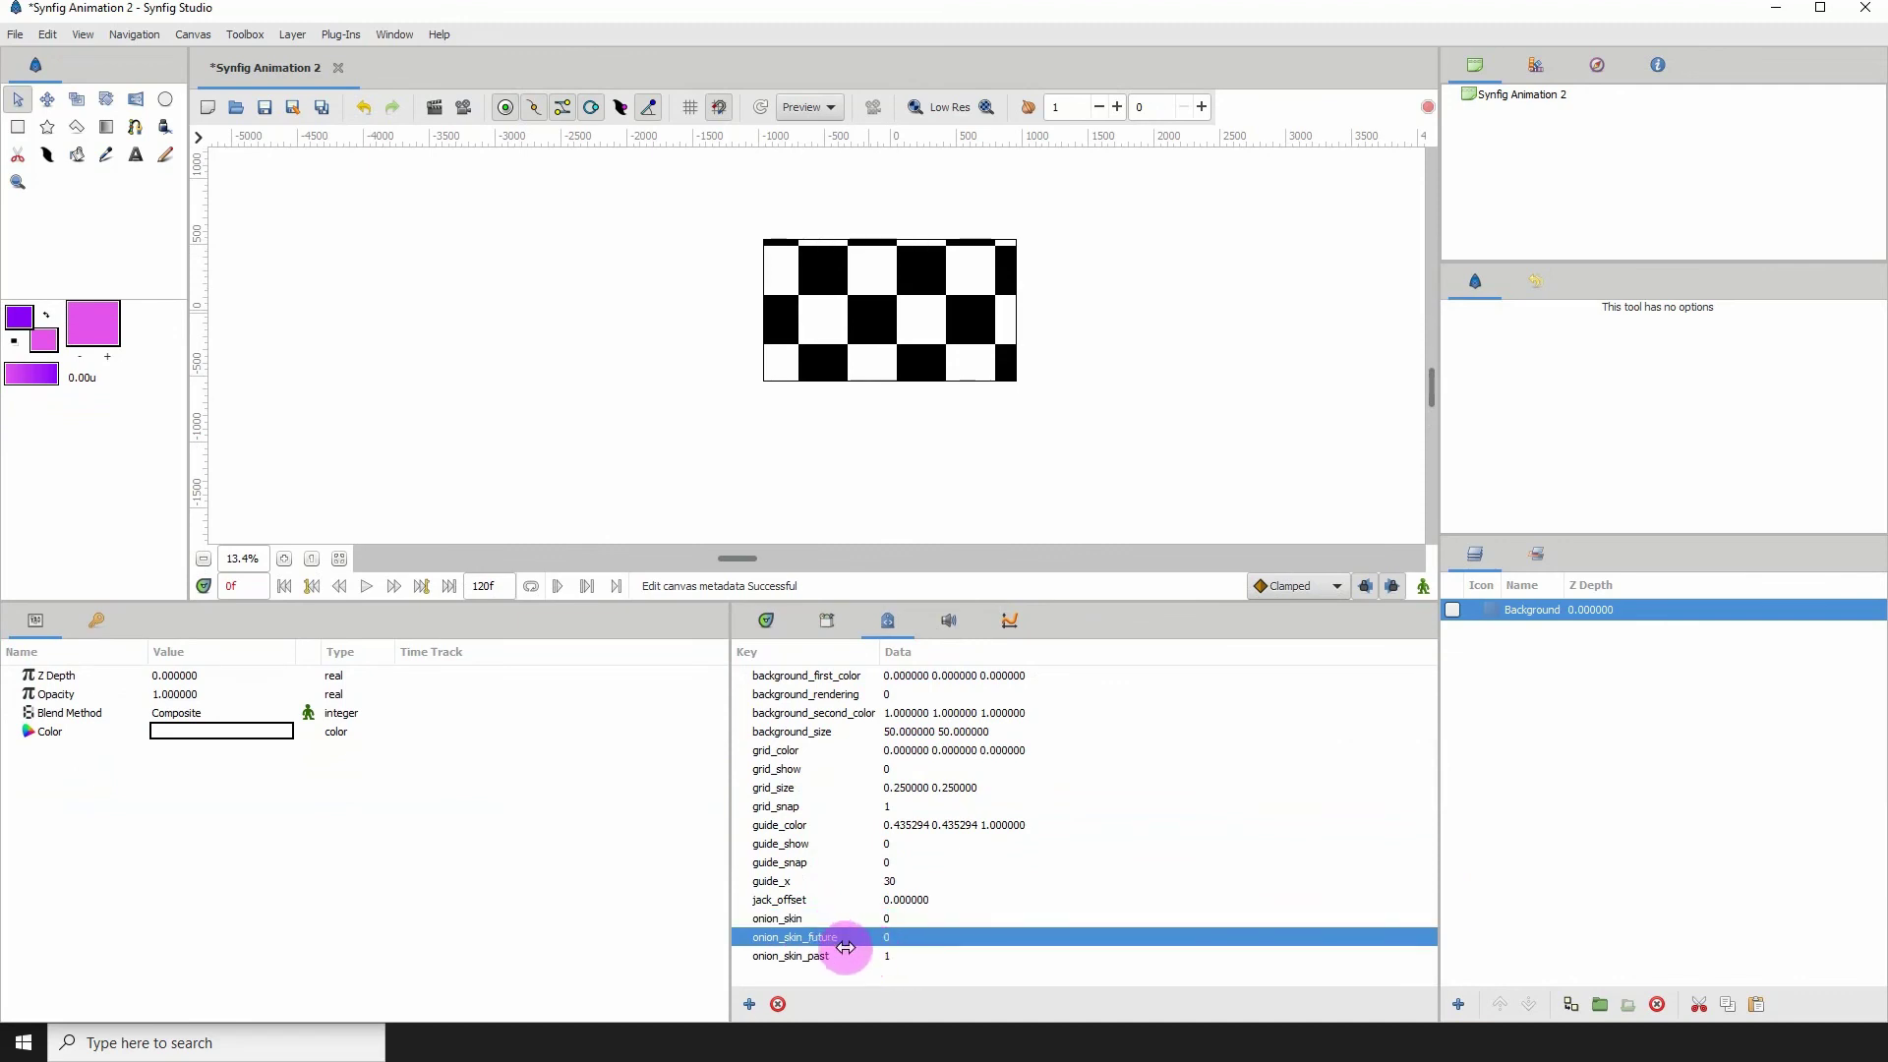